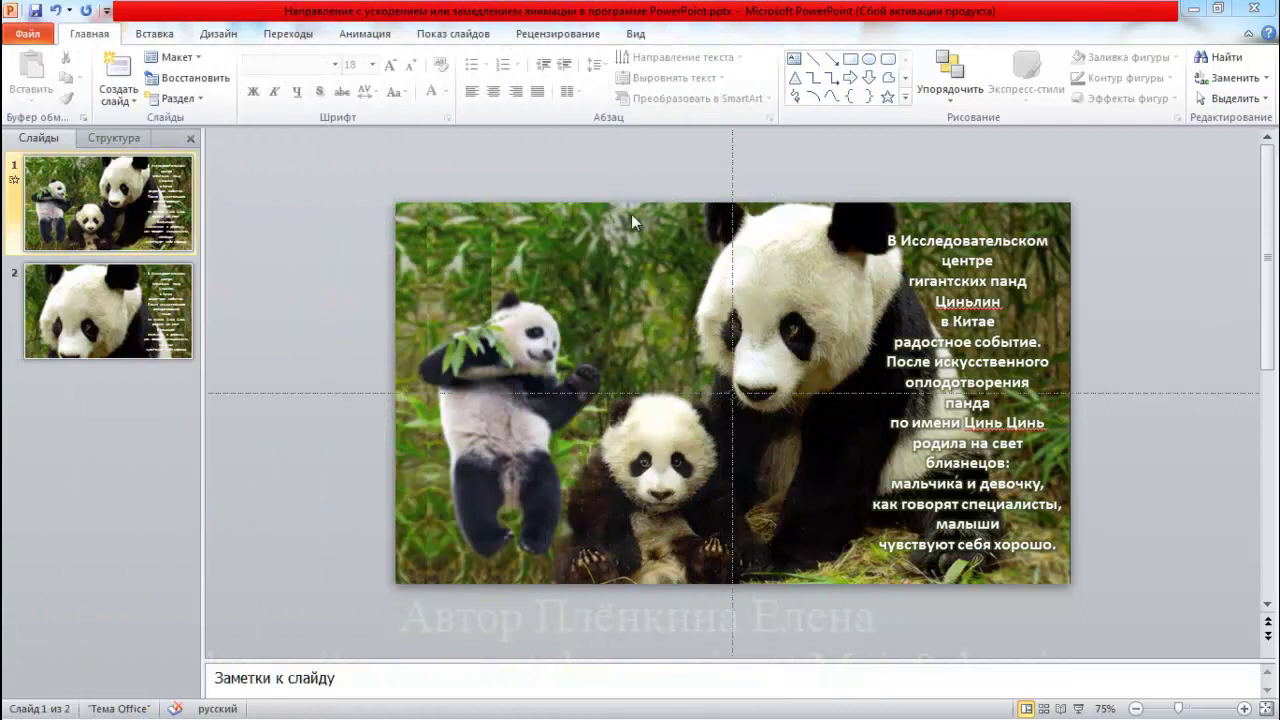
- Select the panda photo itself, not the text box overlaying it on slide 1
double_click(619, 241)
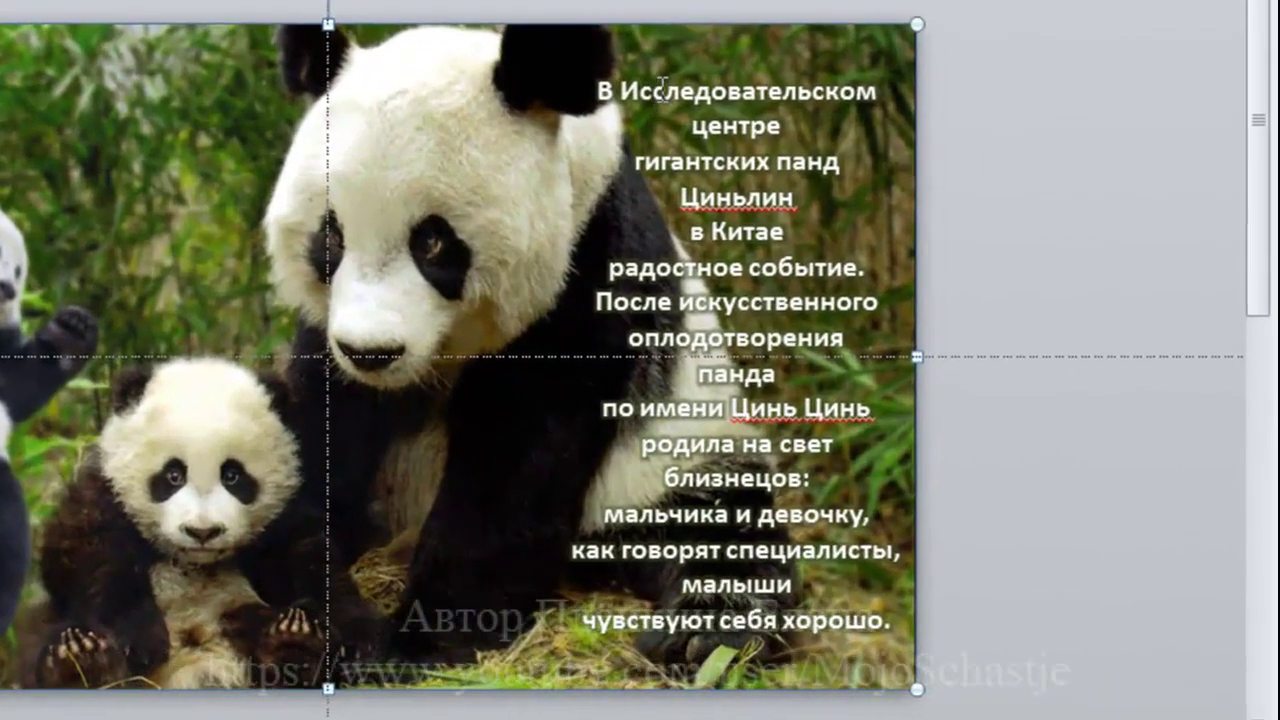
click(1150, 358)
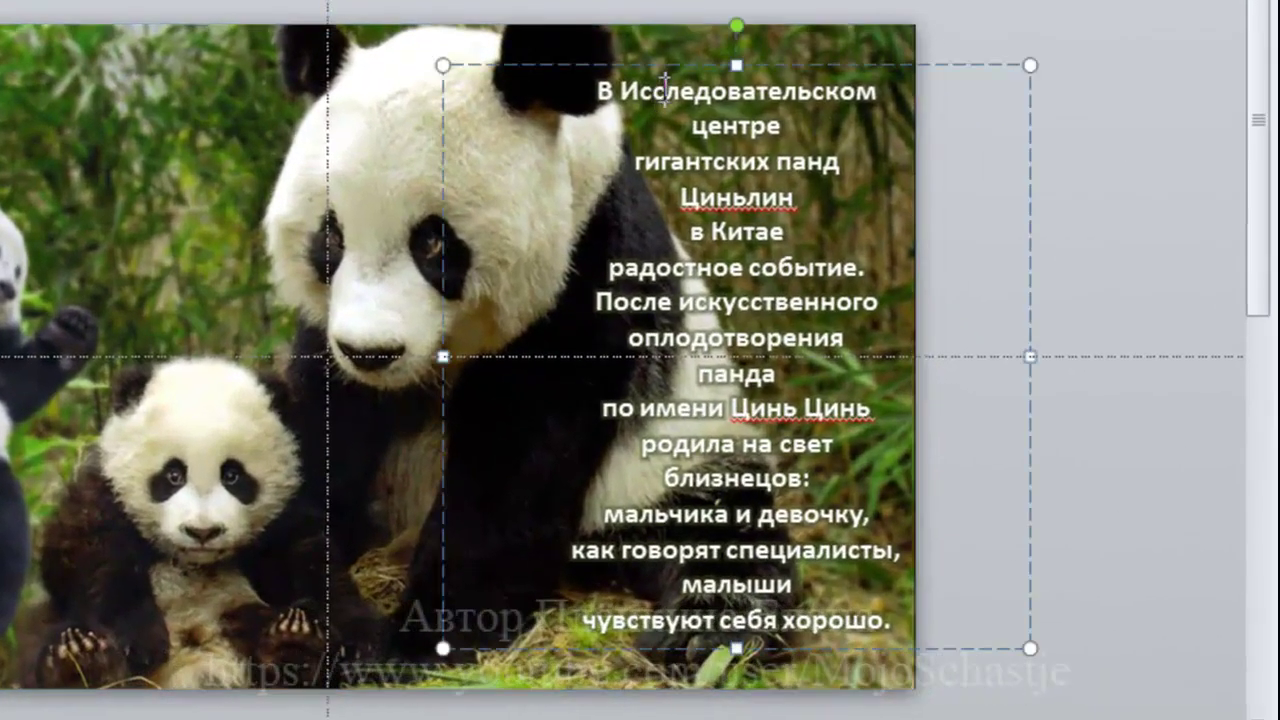
click(1030, 155)
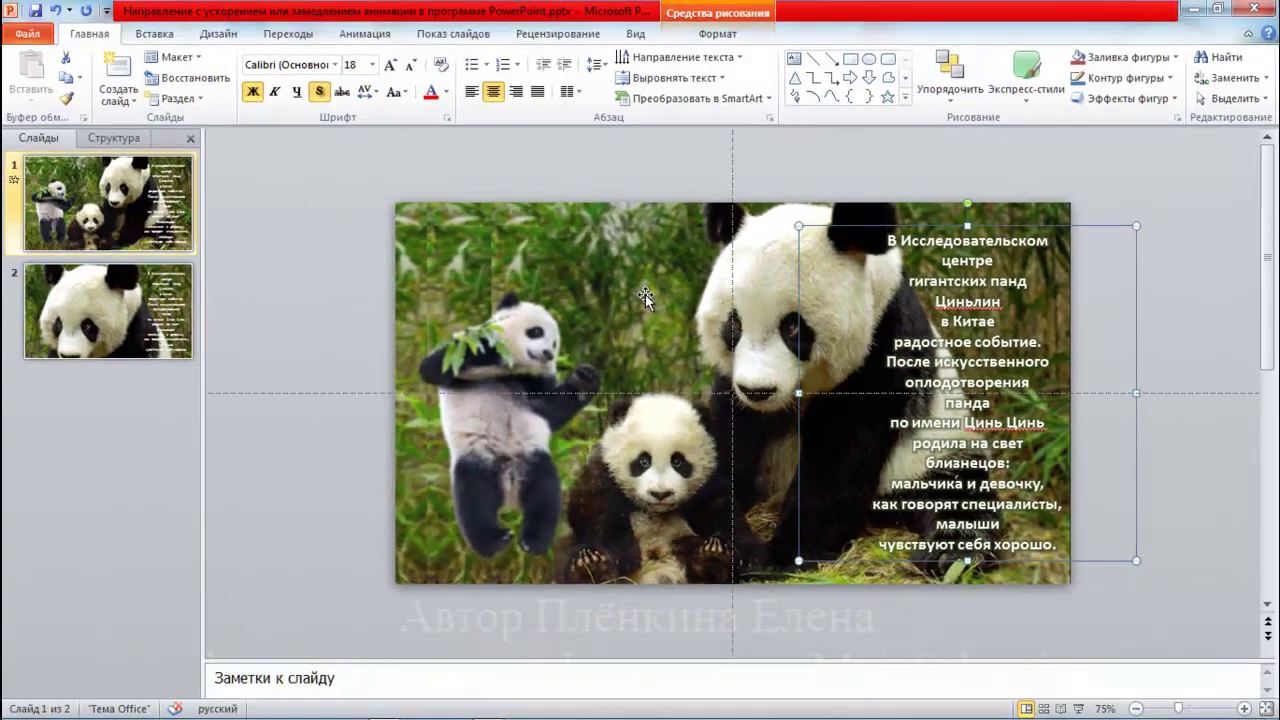
click(645, 294)
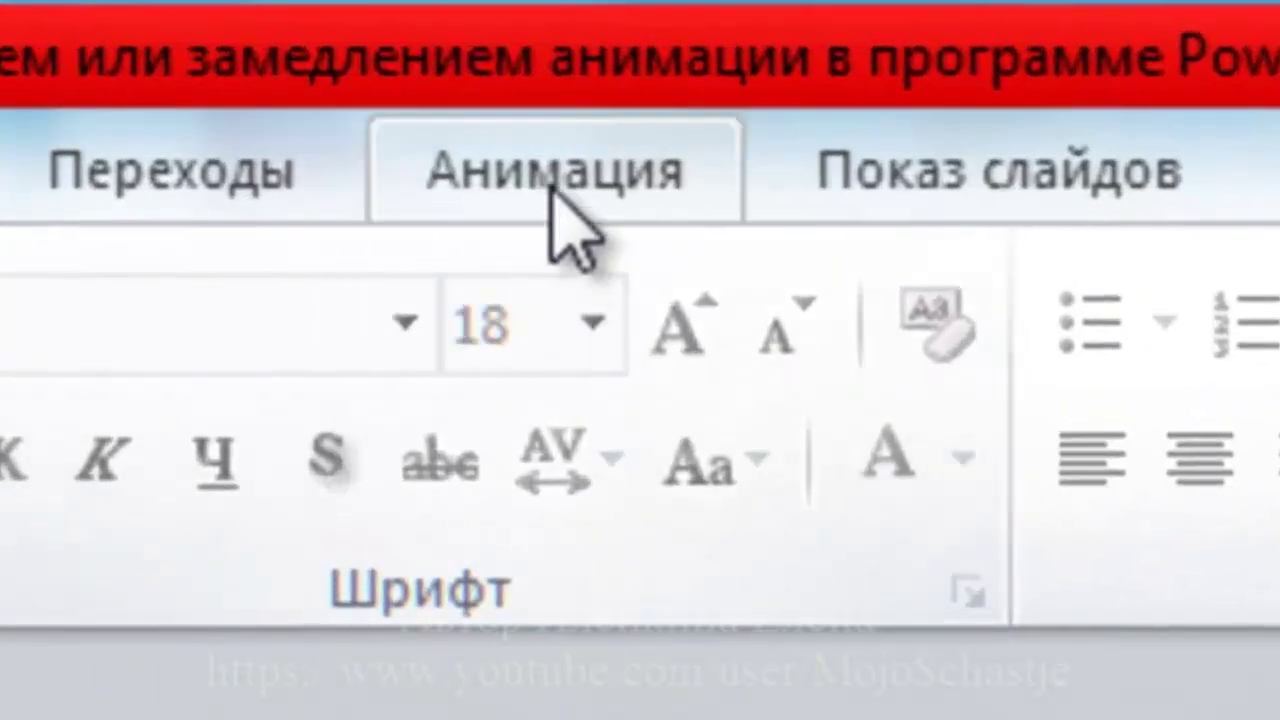
- Show the Animation Pane and add the Grow/Shrink emphasis to the panda photo
click(552, 196)
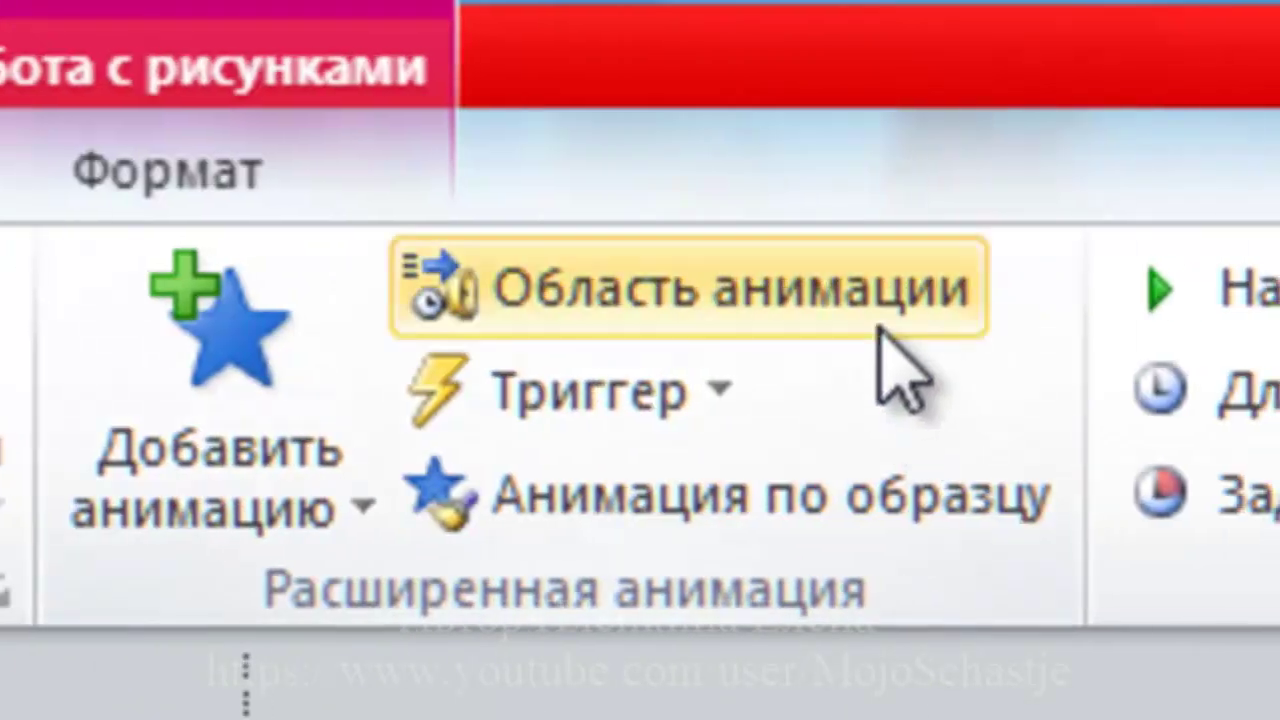
click(880, 330)
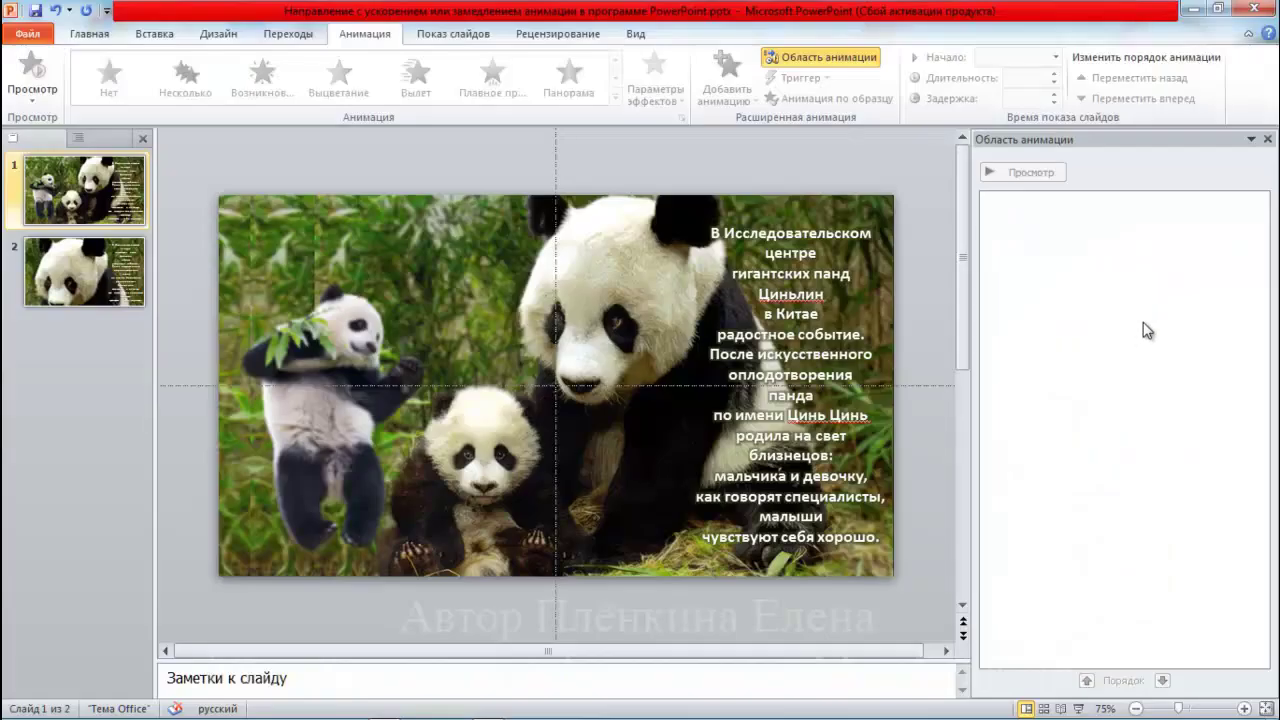
click(460, 250)
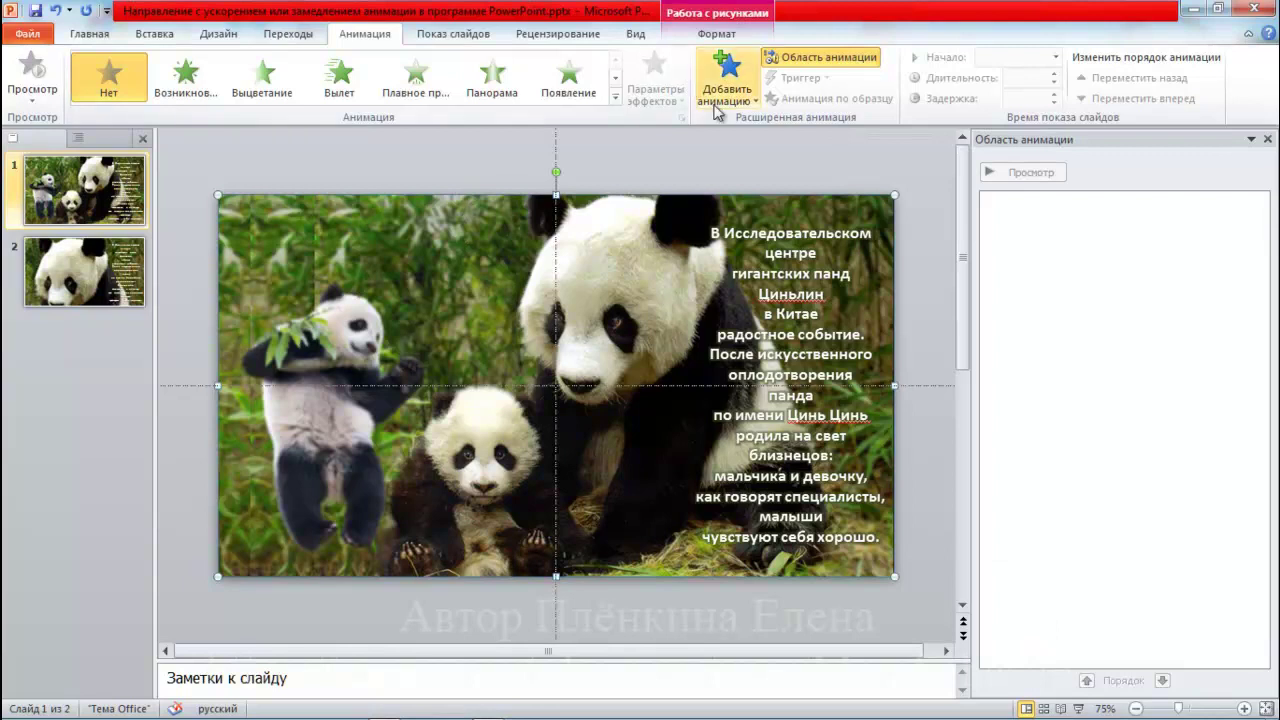
click(727, 72)
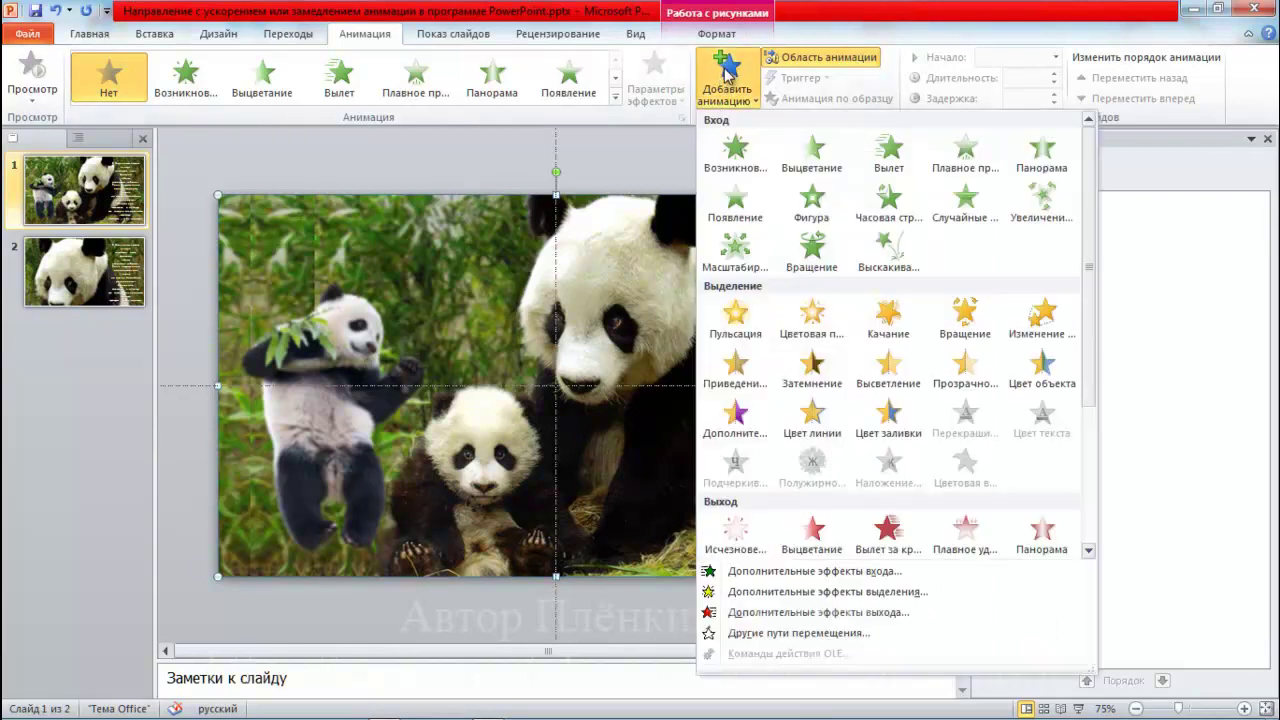
click(1045, 320)
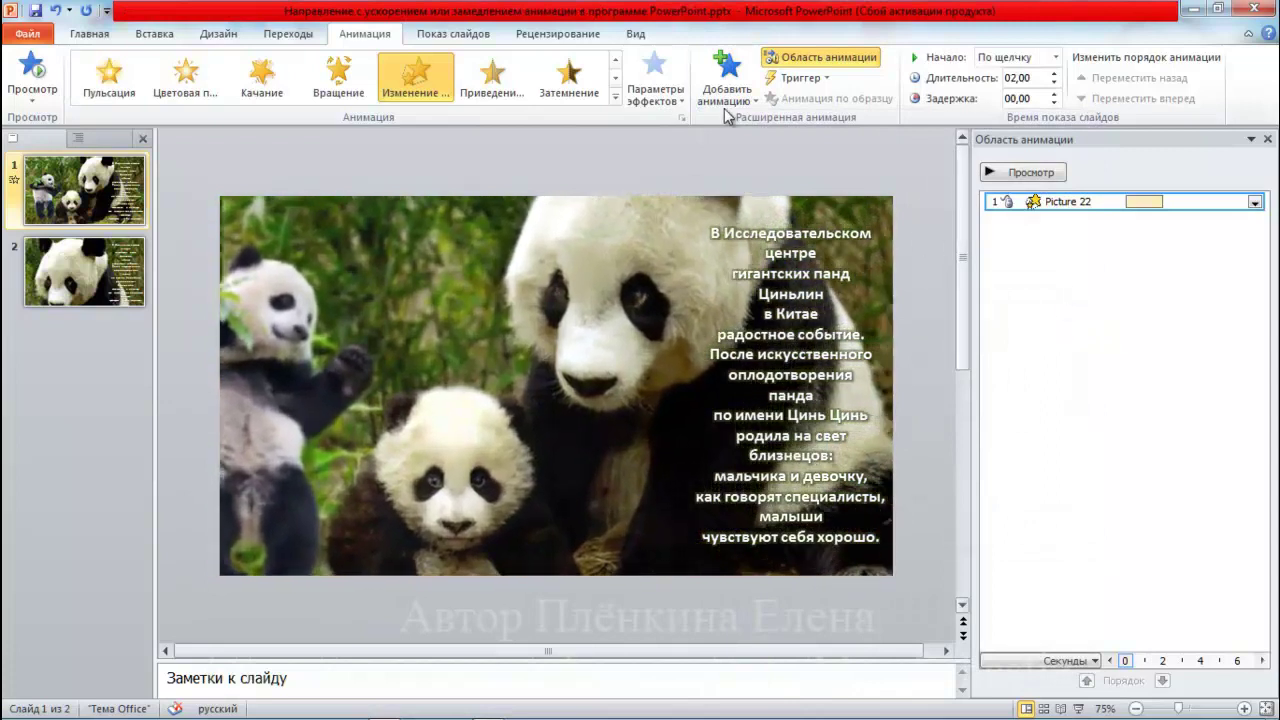
- Add the downward Lines motion path as the photo's second animation
click(725, 85)
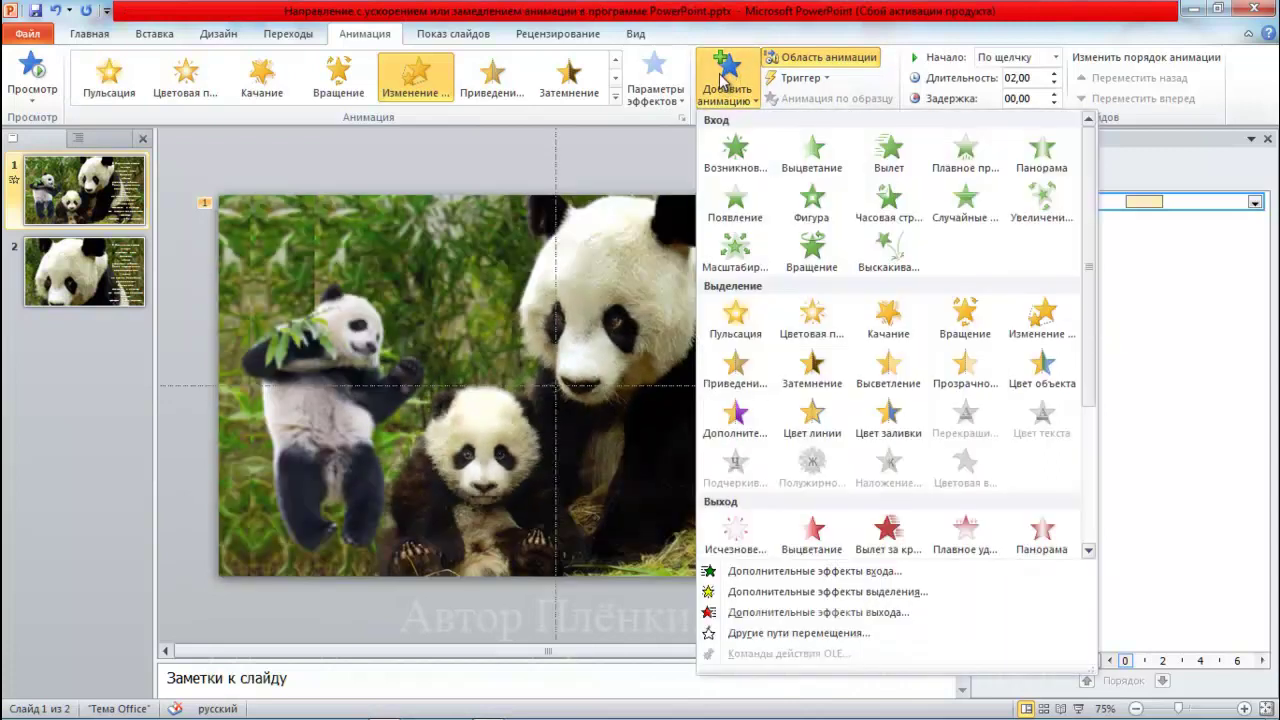
scroll(780, 372, down, 3)
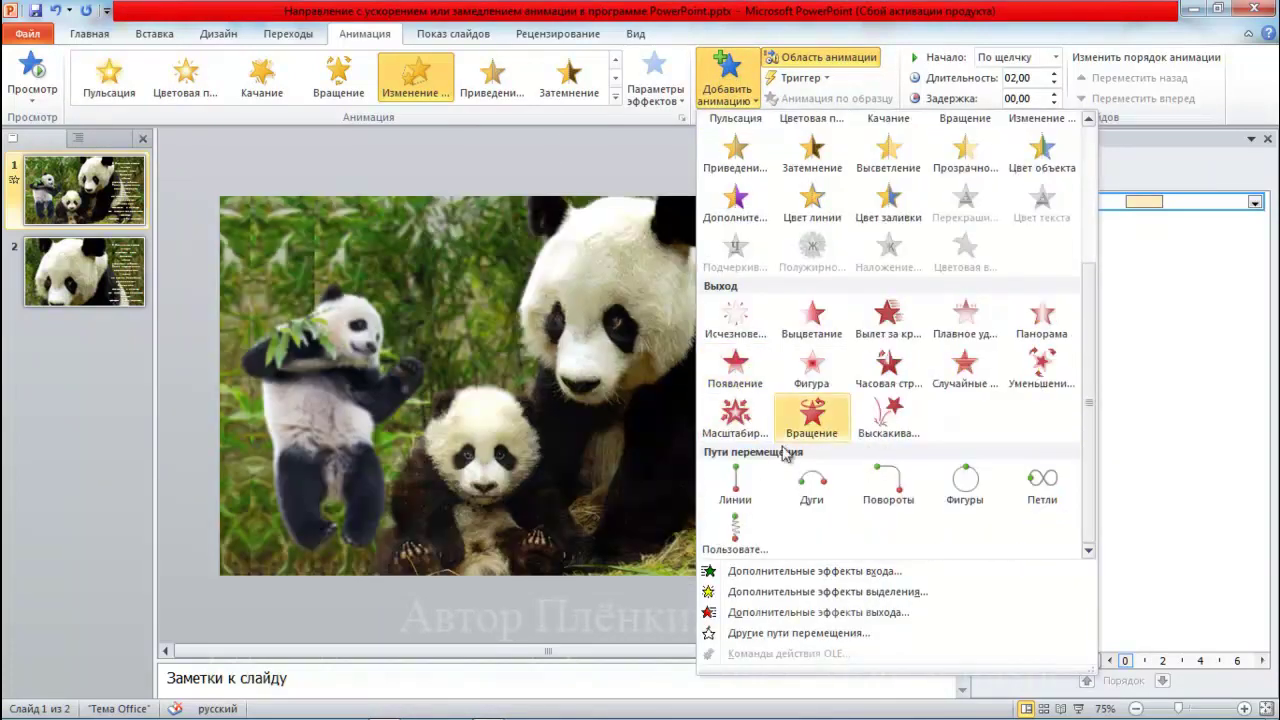
click(737, 485)
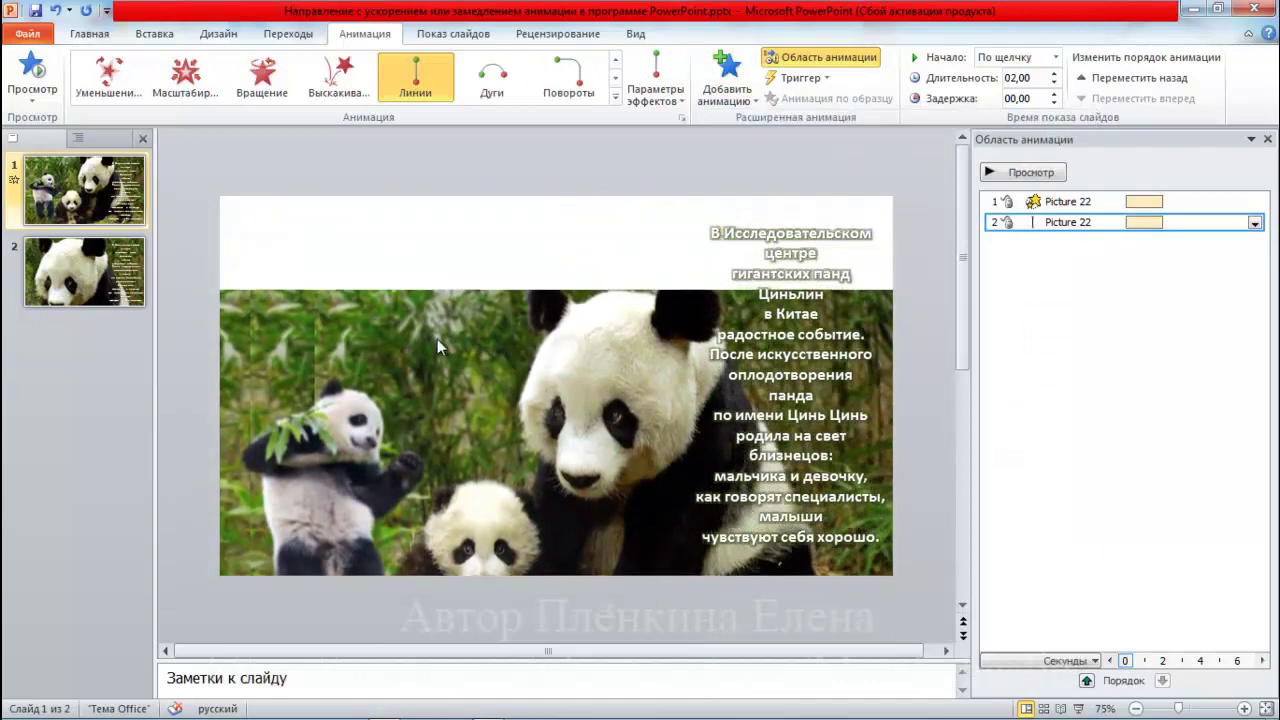
click(405, 280)
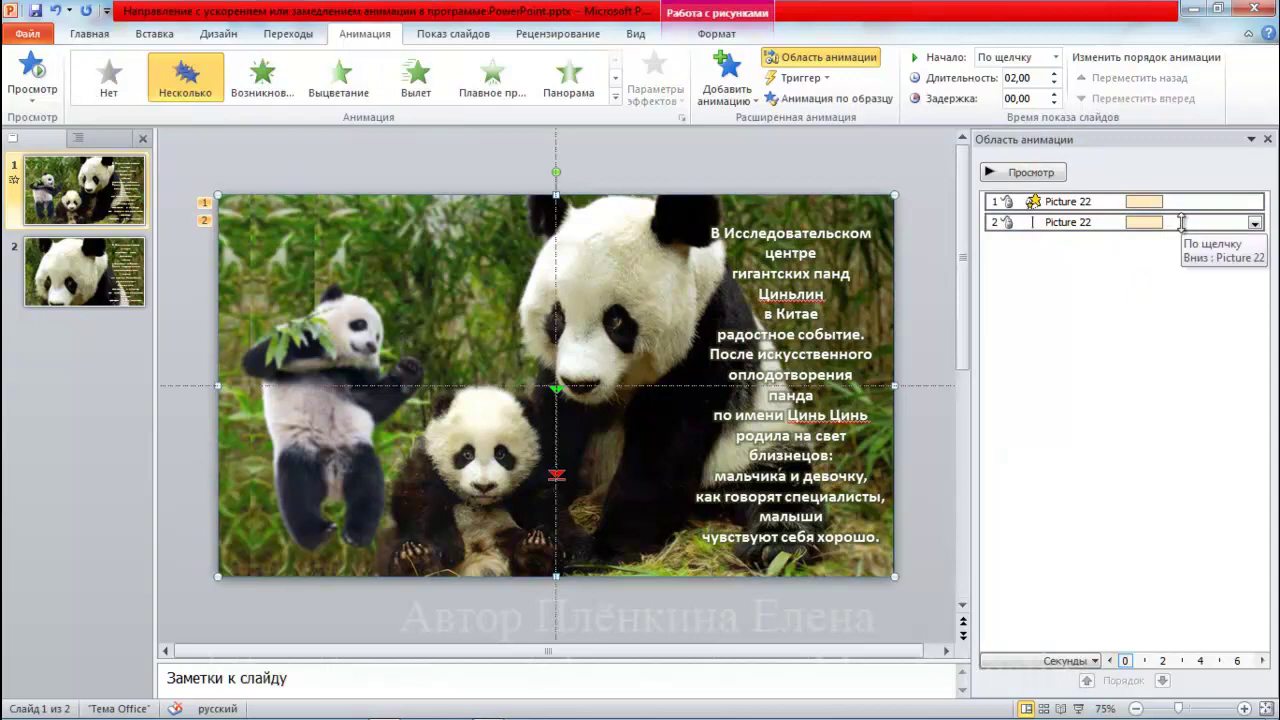
- Try starting the motion path After Previous with a delay, then revert to On Click
click(1254, 222)
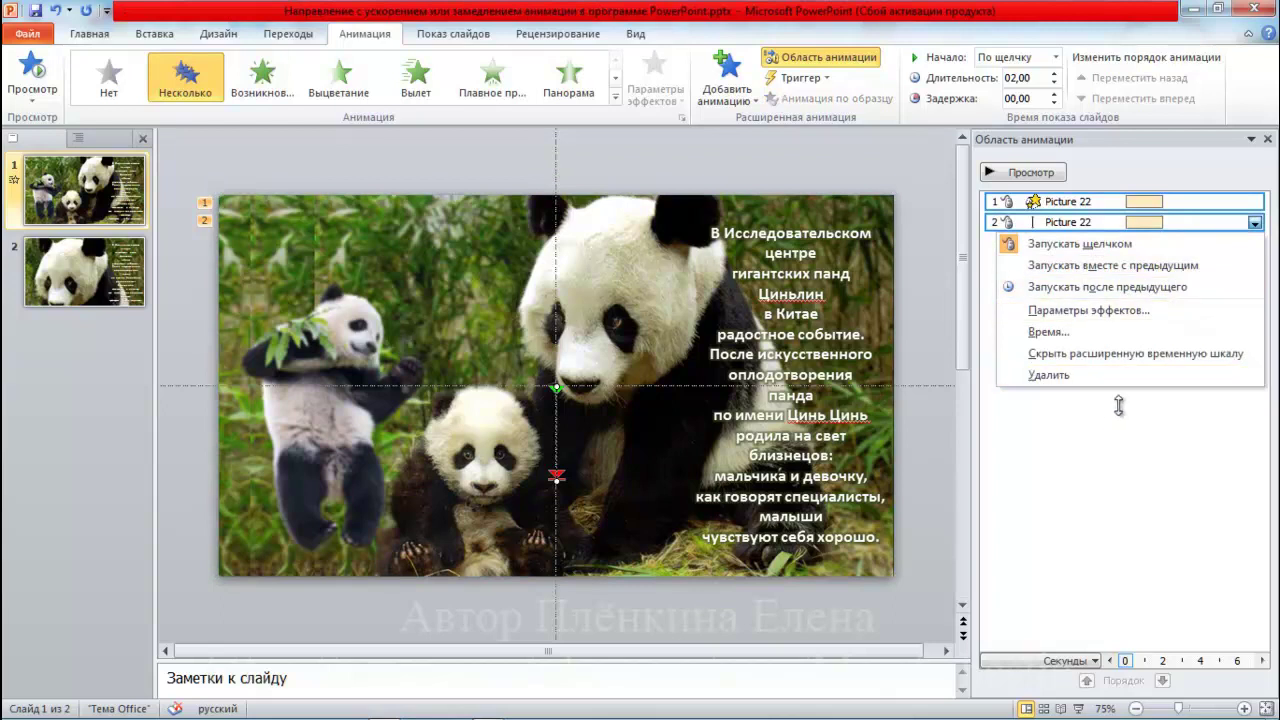
click(1143, 290)
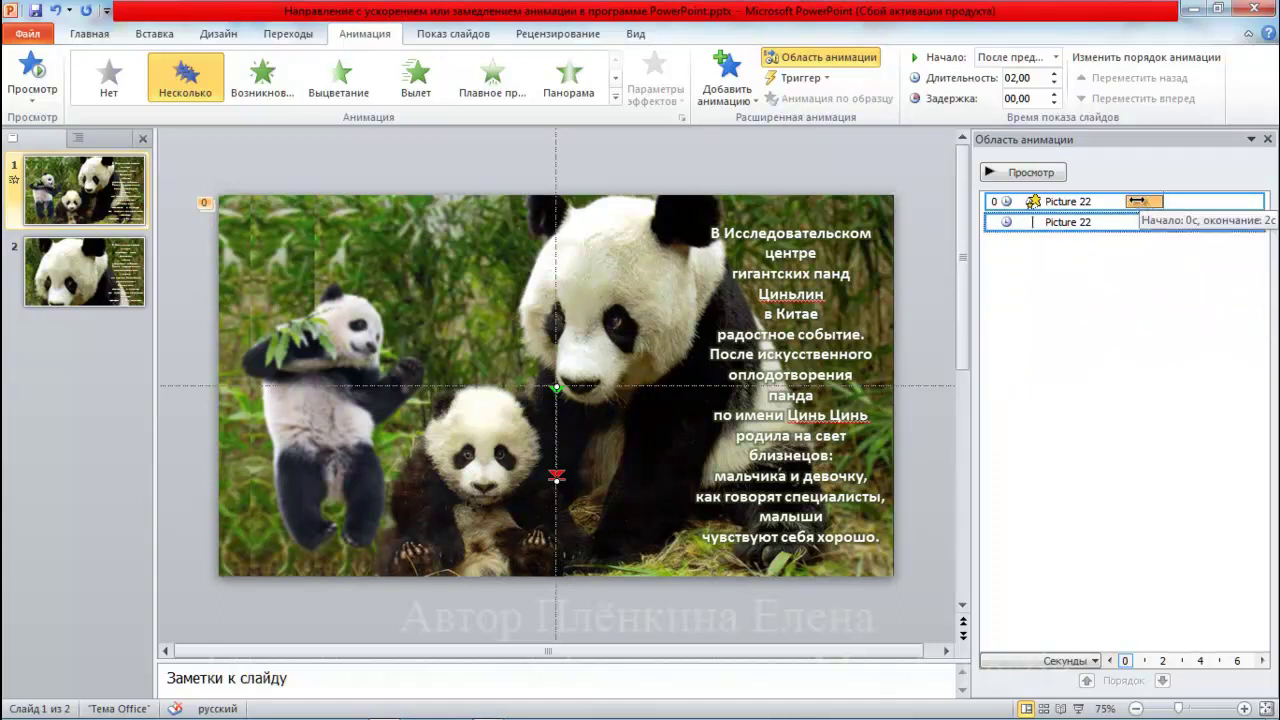
drag(1136, 201, 1214, 201)
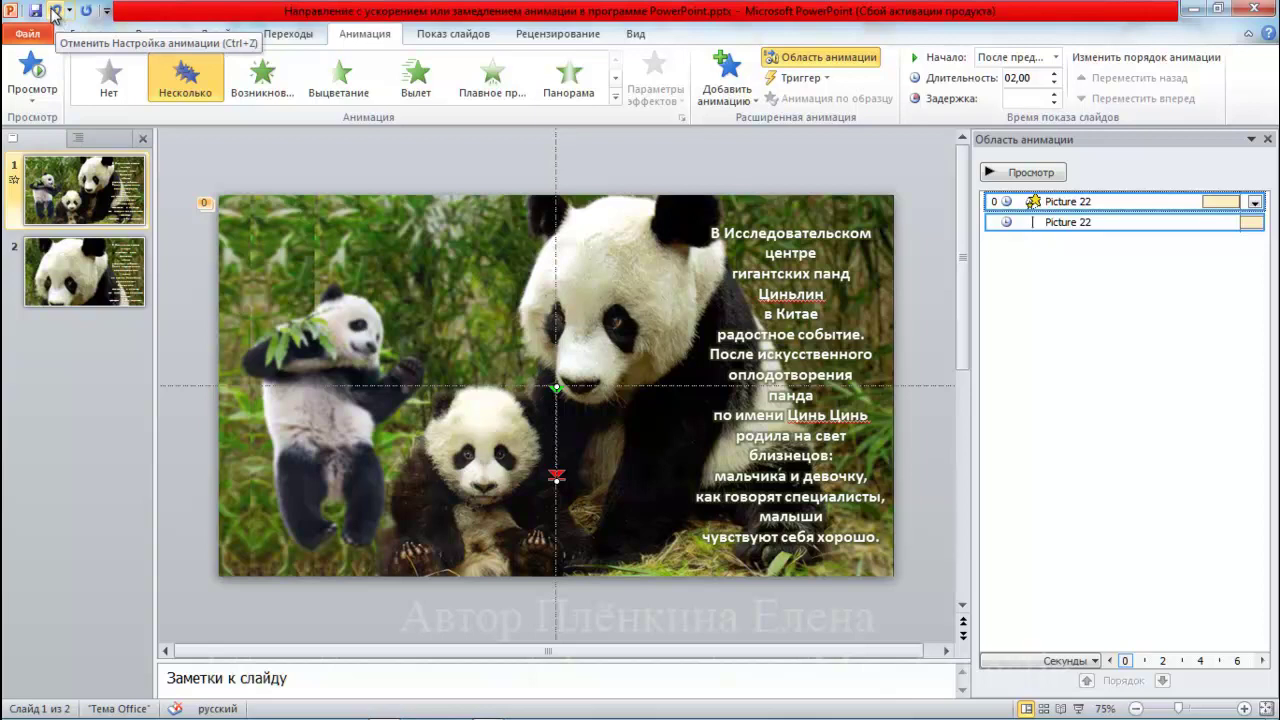
click(55, 12)
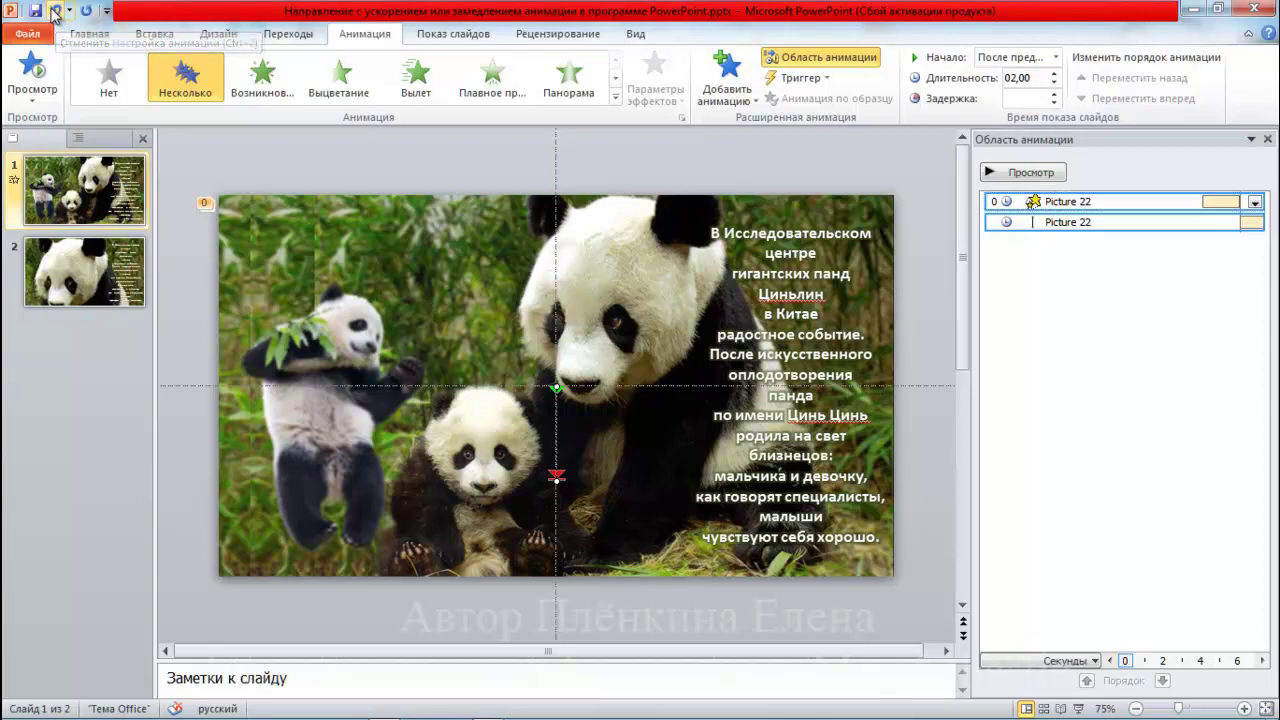
right_click(1145, 222)
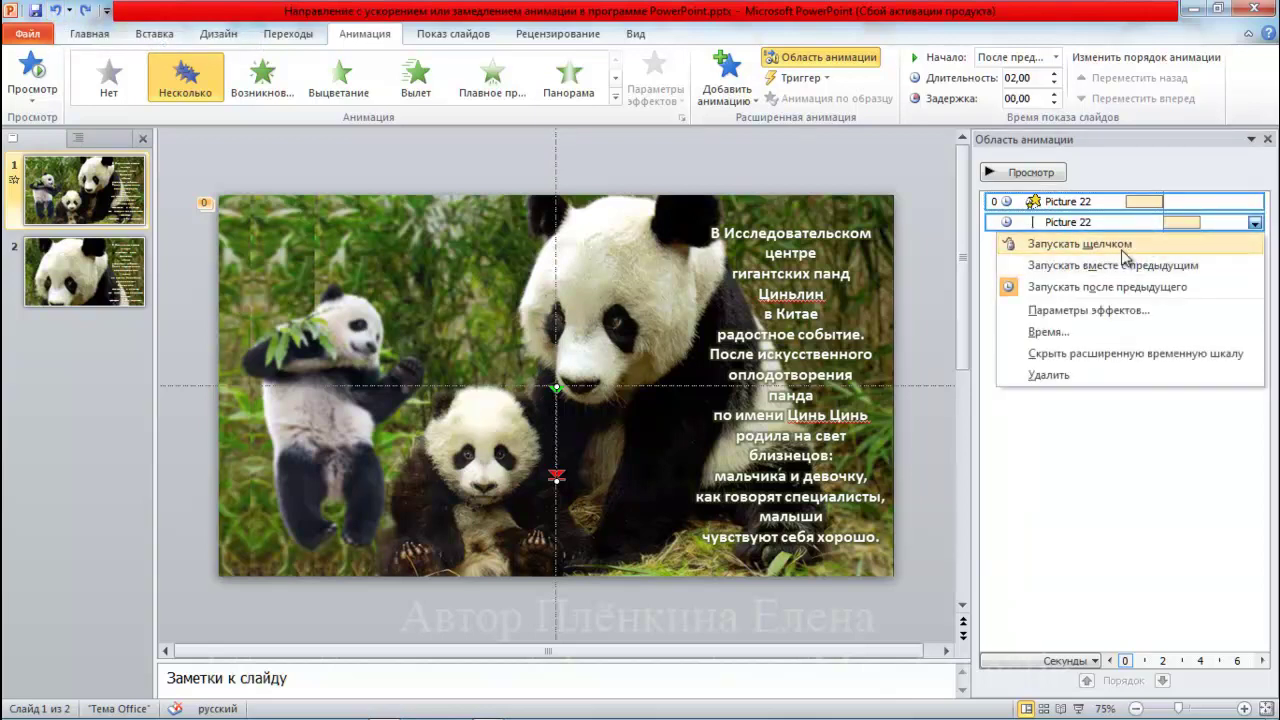
click(1125, 245)
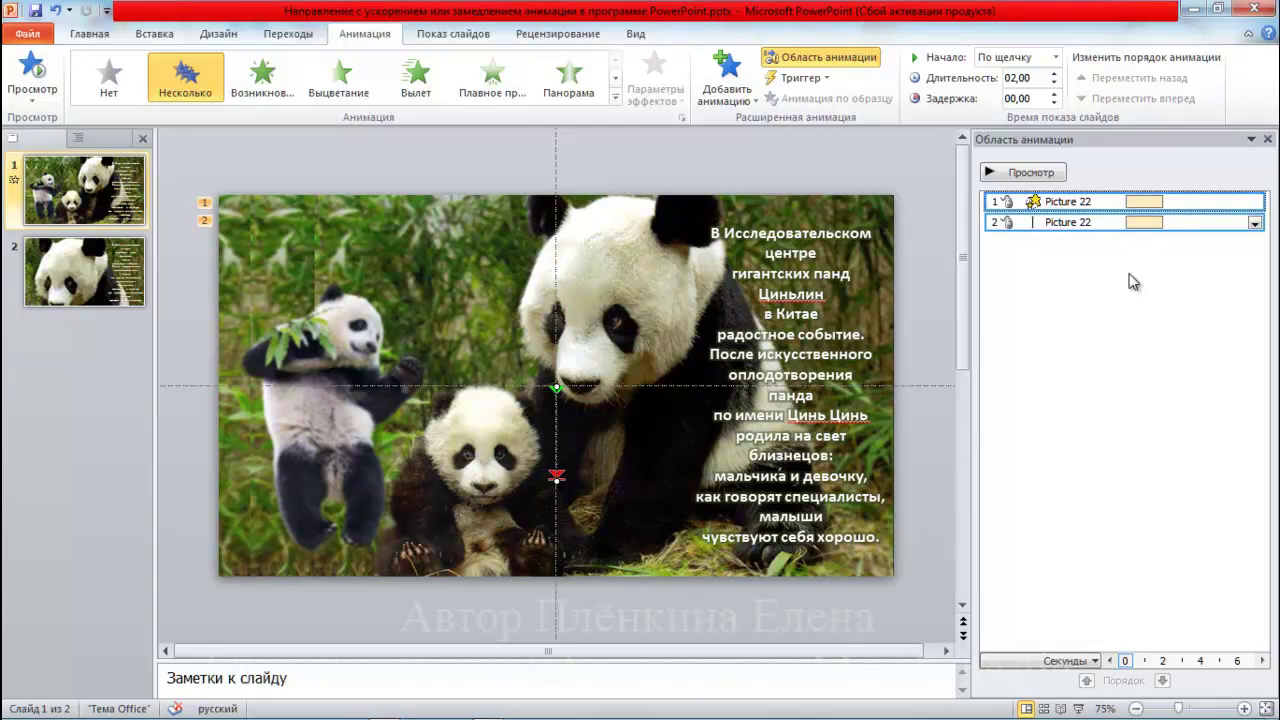
- Set the motion path to start With Previous, undoing the trial resize lengthening
right_click(1166, 222)
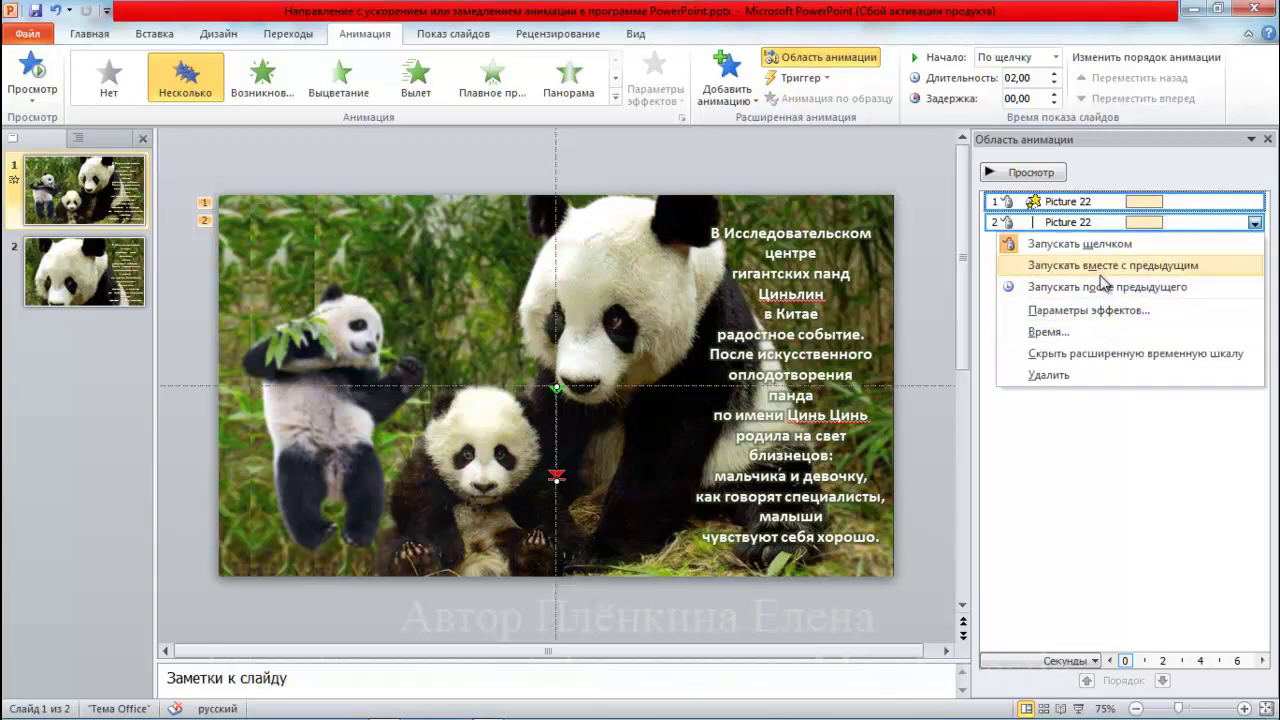
click(1103, 268)
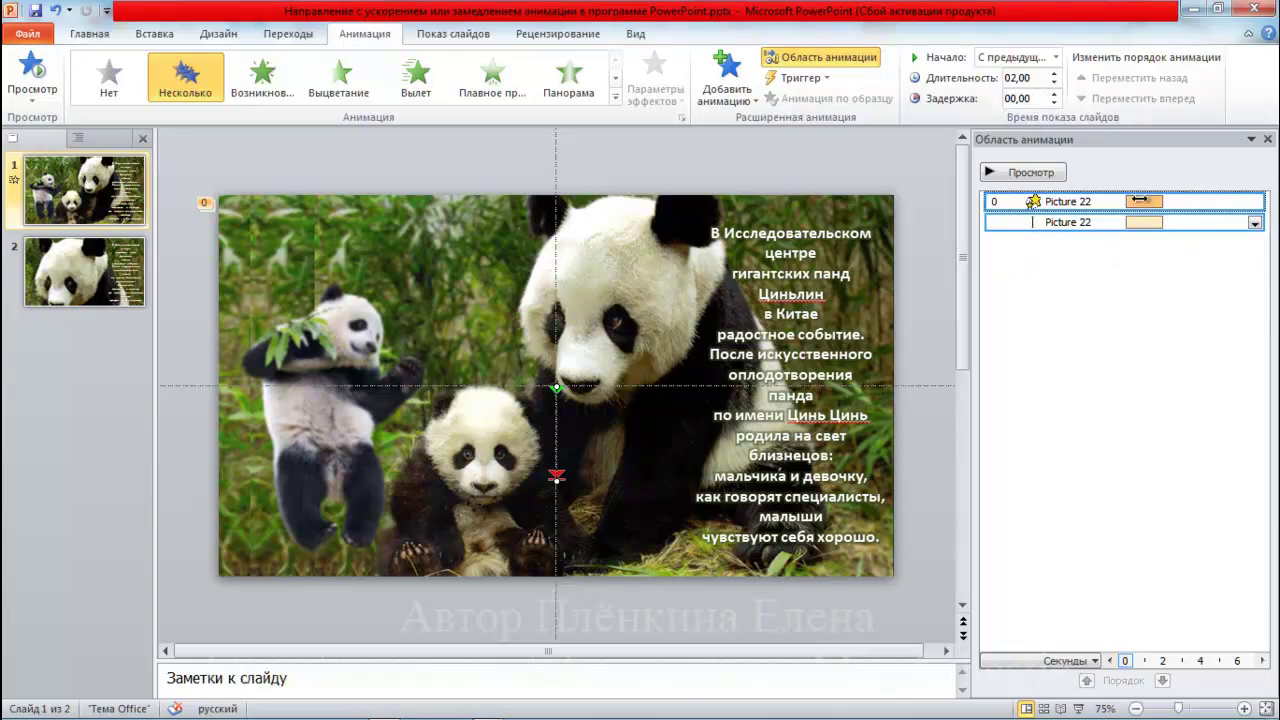
mouse_move(1160, 201)
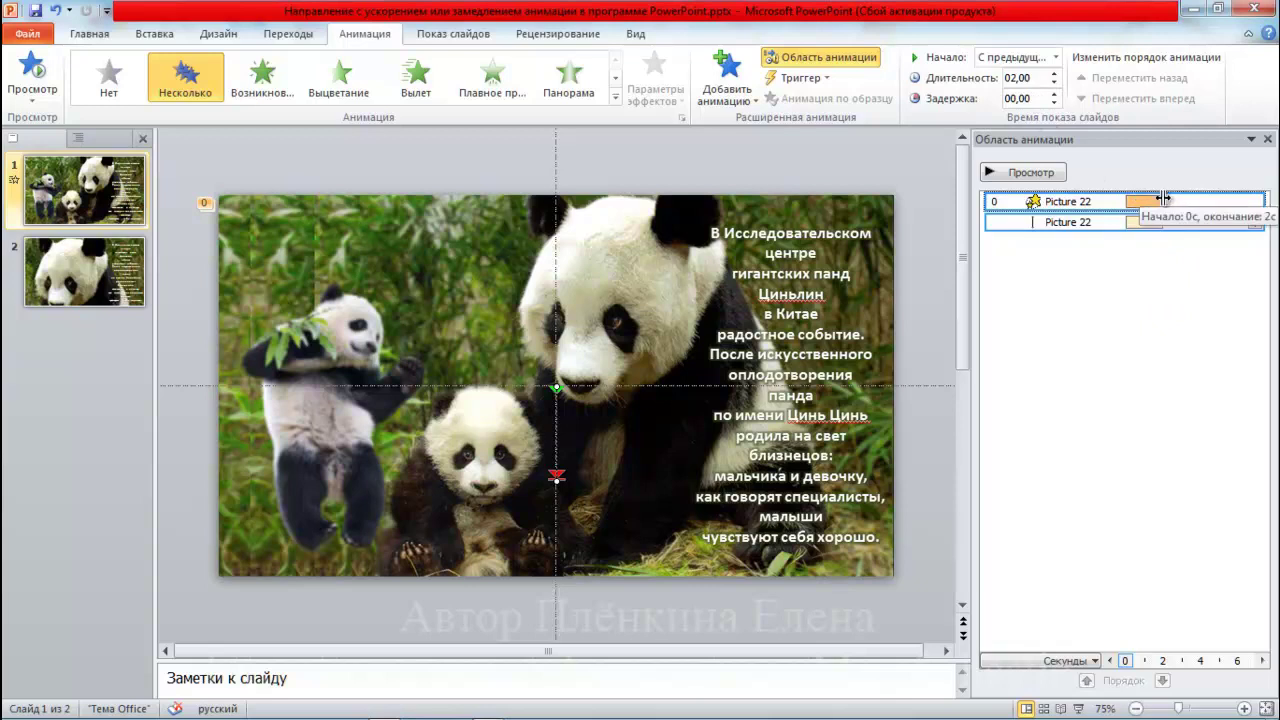
drag(1160, 201, 1238, 204)
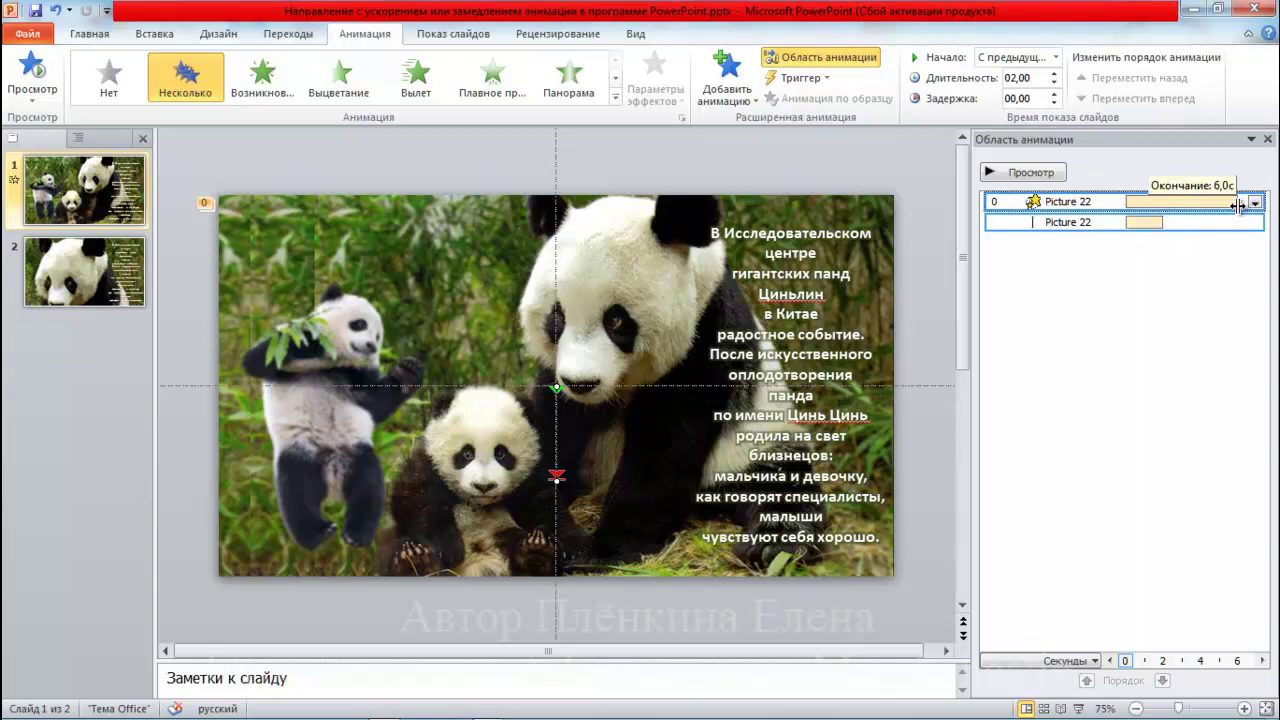
drag(1238, 204, 1238, 204)
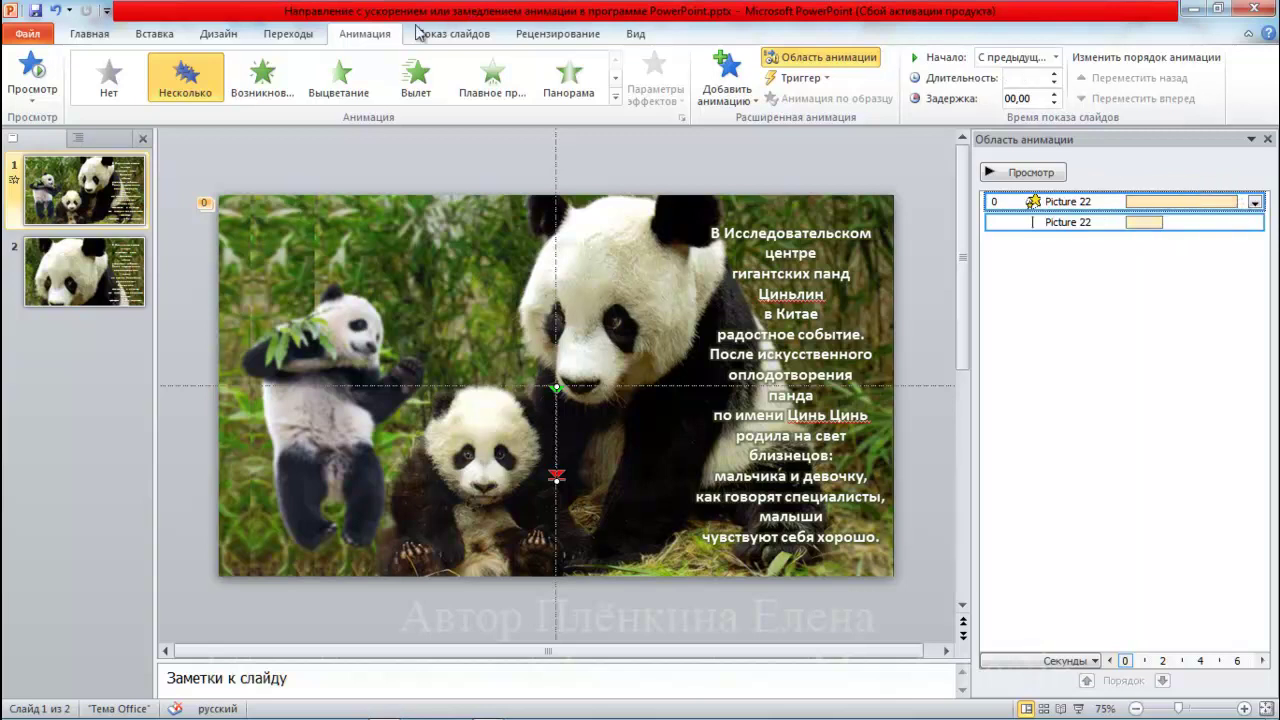
click(55, 10)
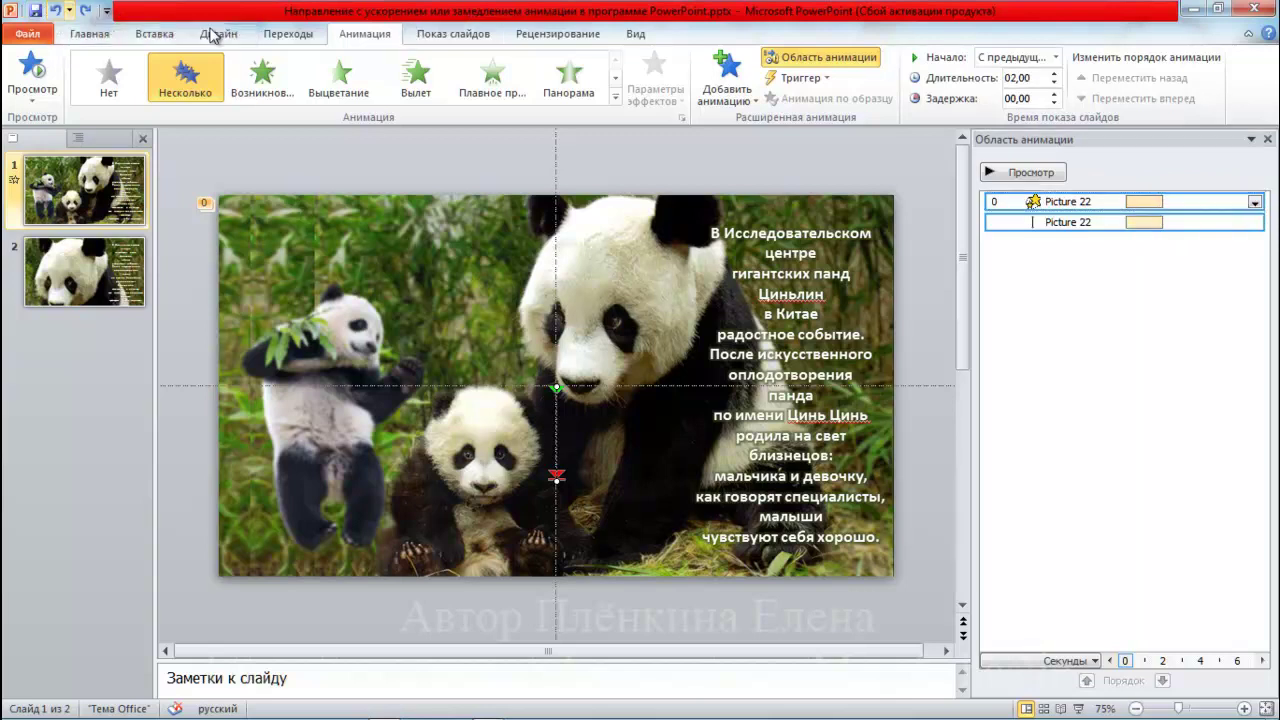
- Set the duration of both panda-photo animations to 5 seconds
click(440, 255)
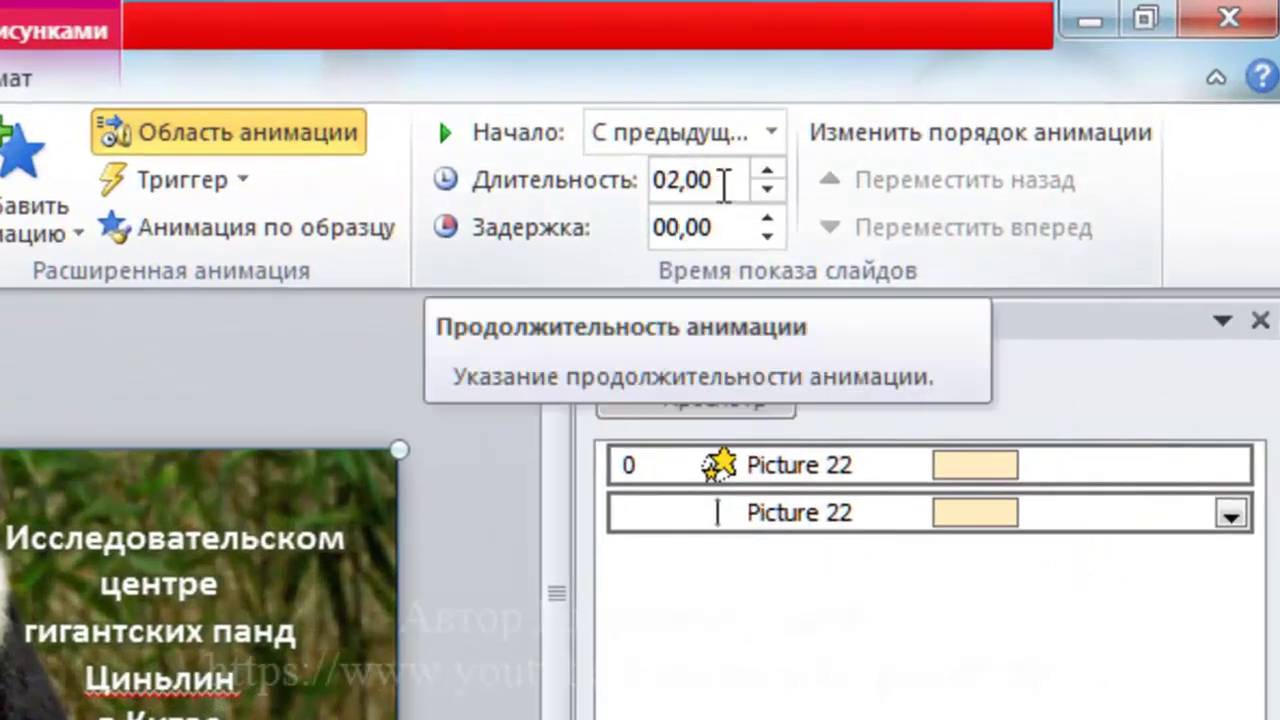
double_click(724, 183)
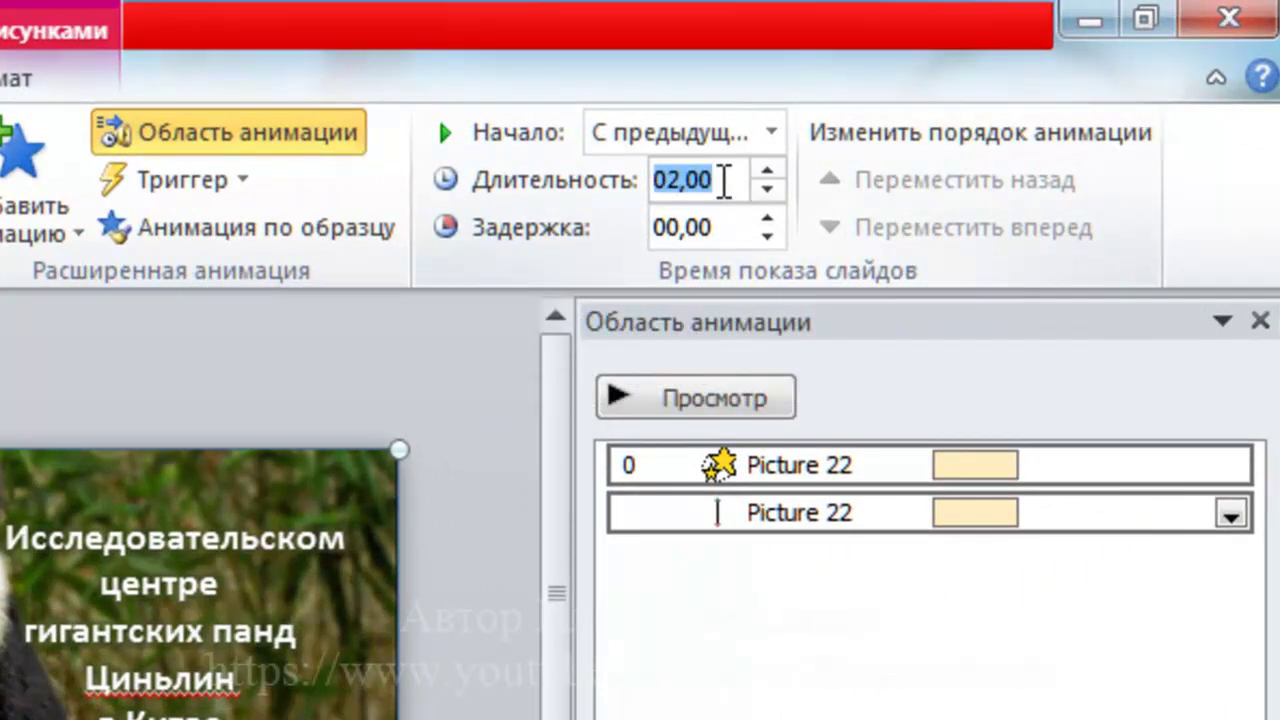
text(5)
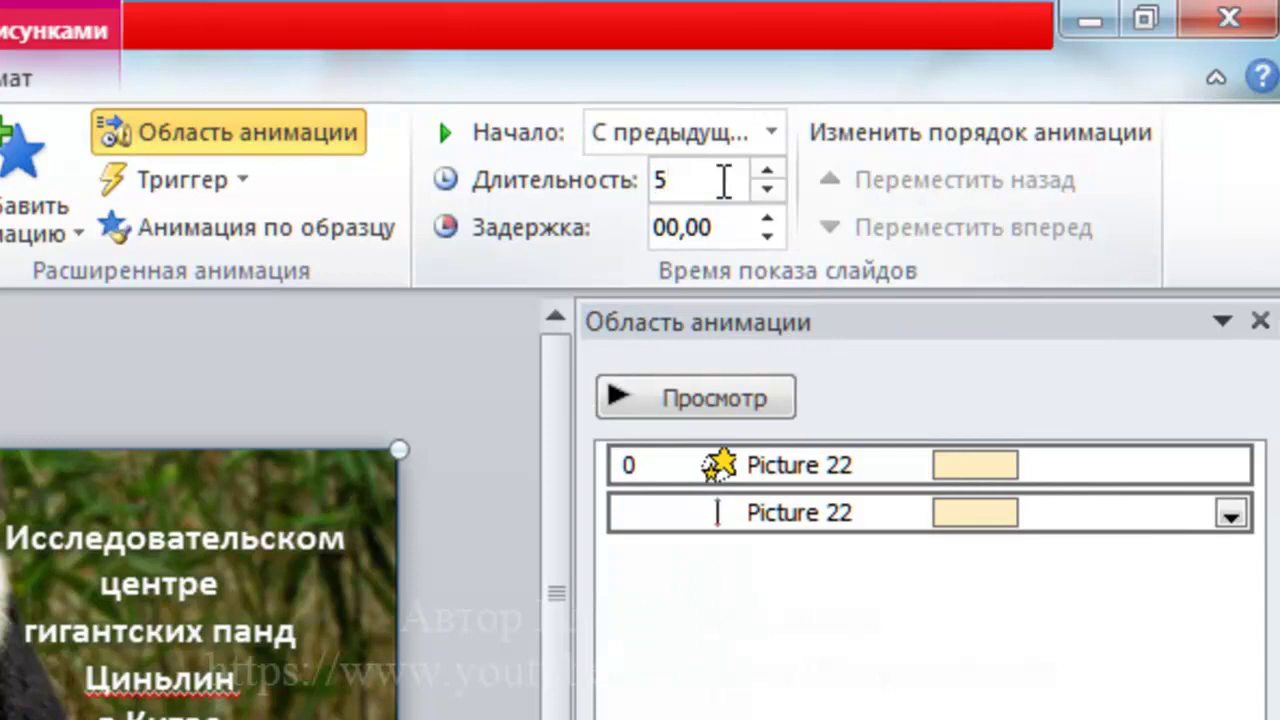
key(Return)
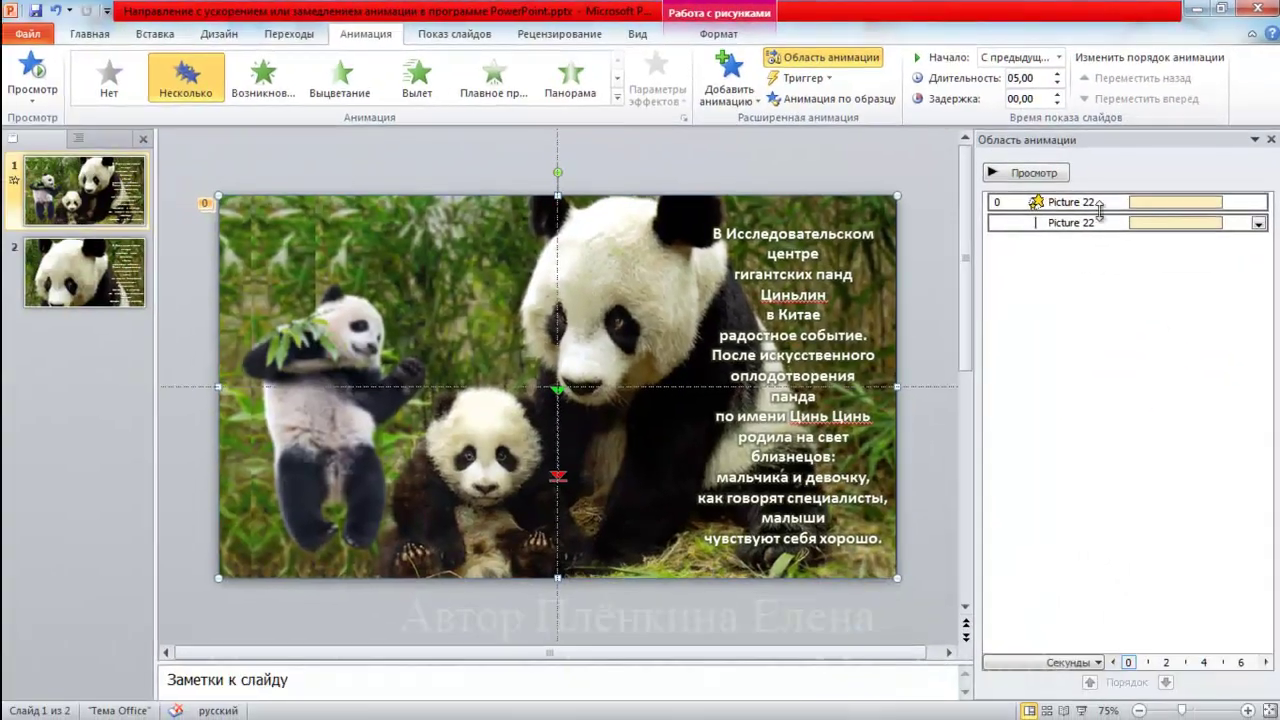
click(1105, 202)
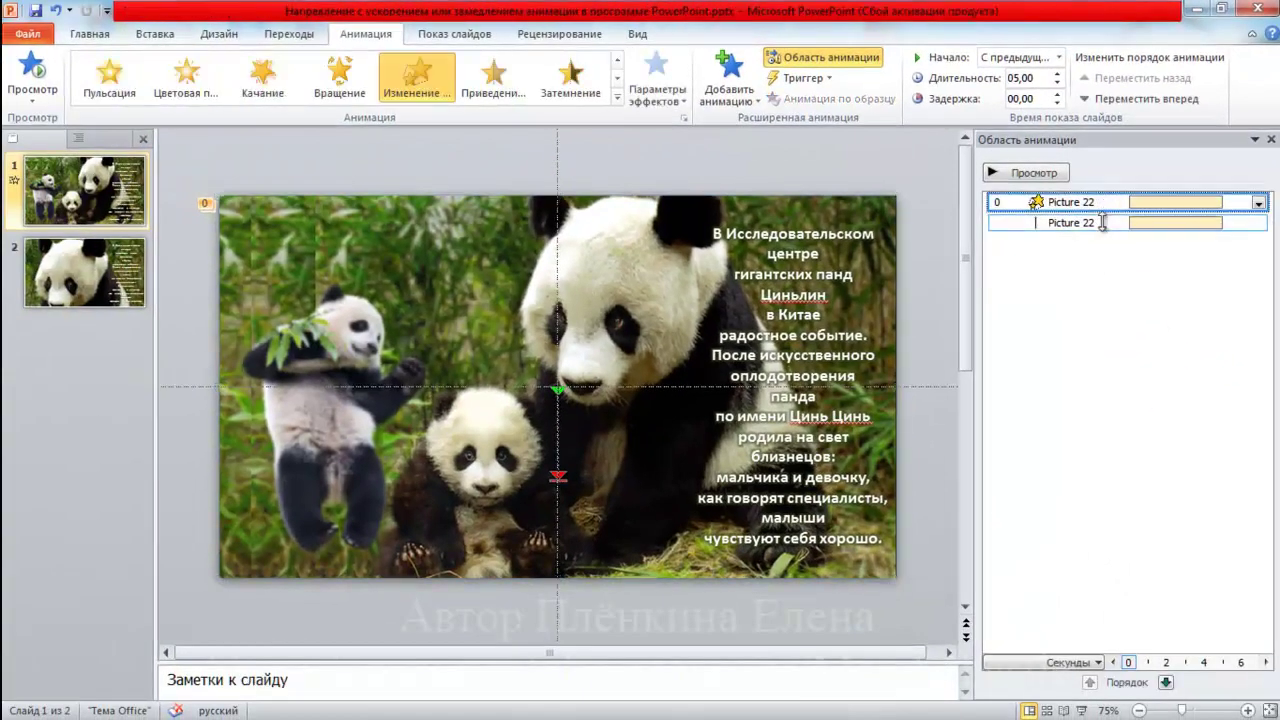
- Open the Grow/Shrink effect options and confirm them unchanged
click(1258, 202)
click(1098, 290)
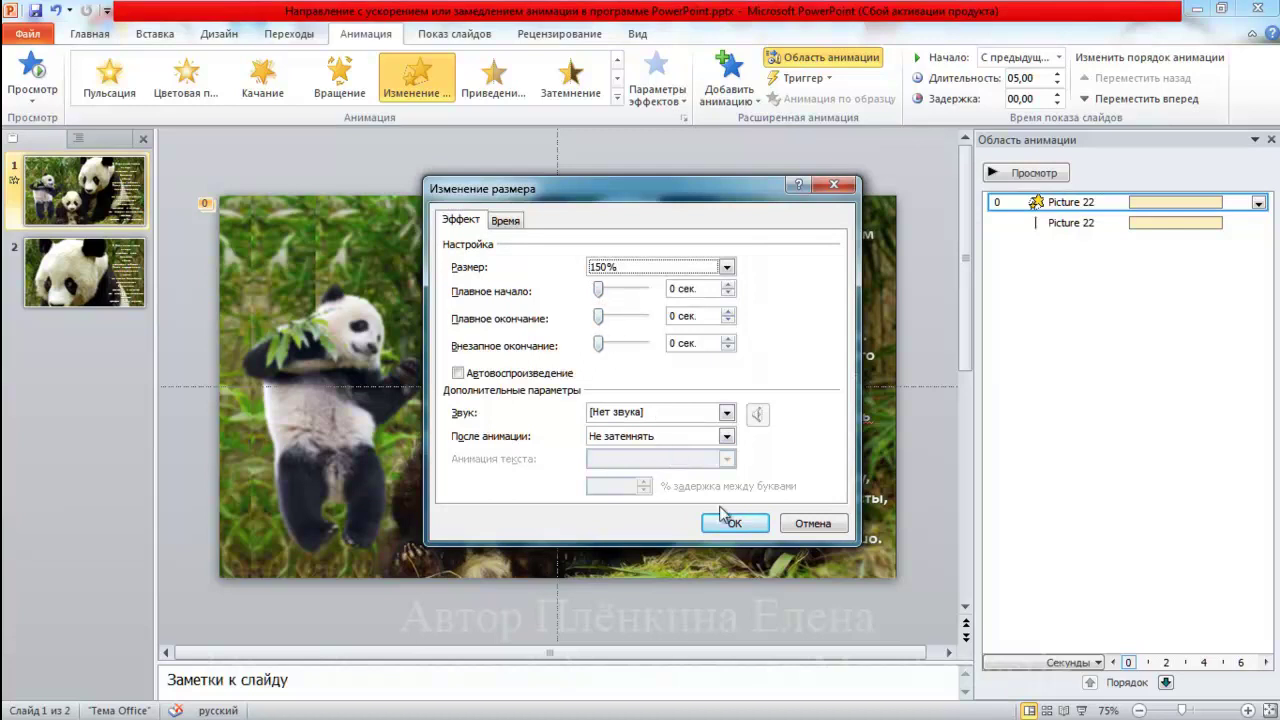
click(735, 523)
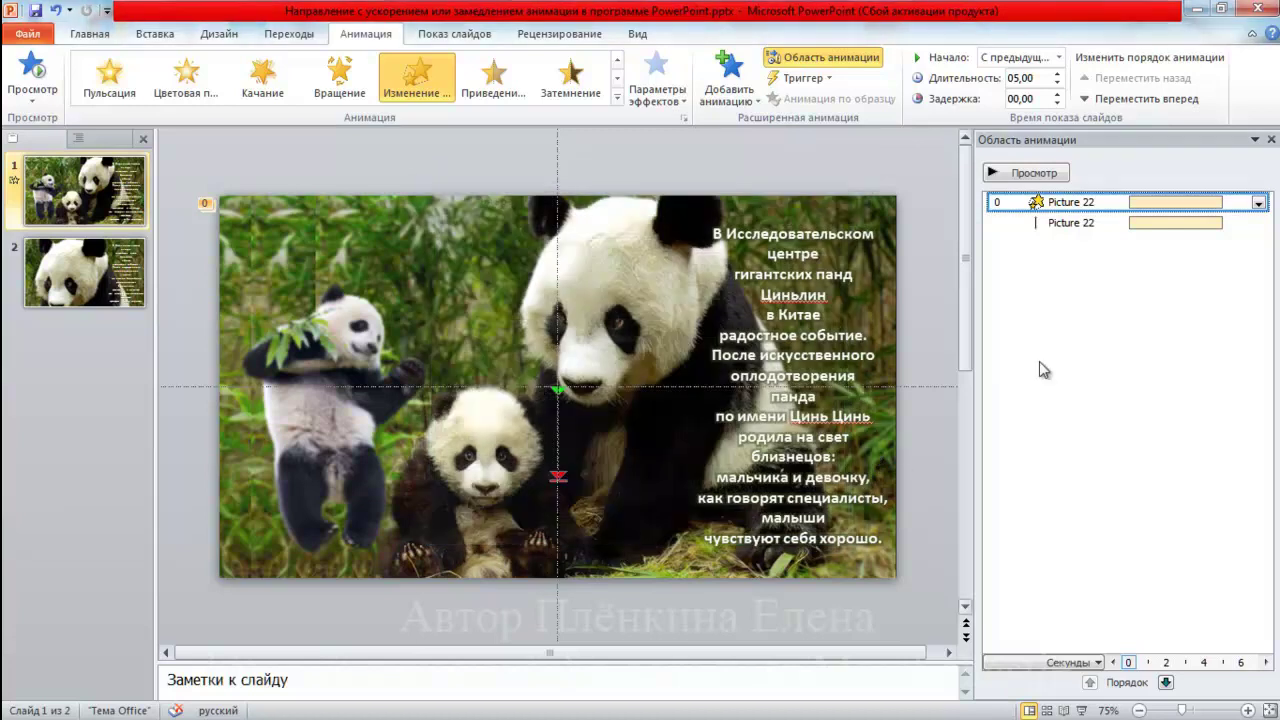
- Review the motion path's 2.5 s smooth start and end, then play the slide show
click(1107, 223)
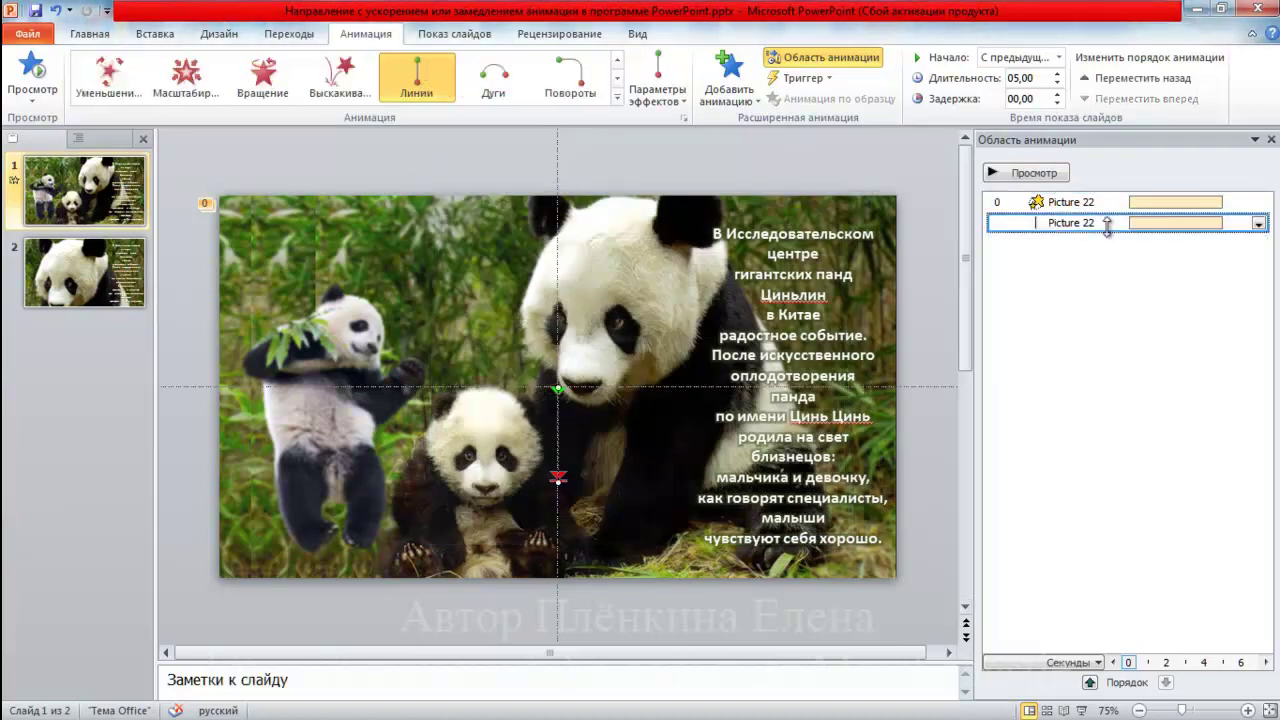
right_click(1107, 223)
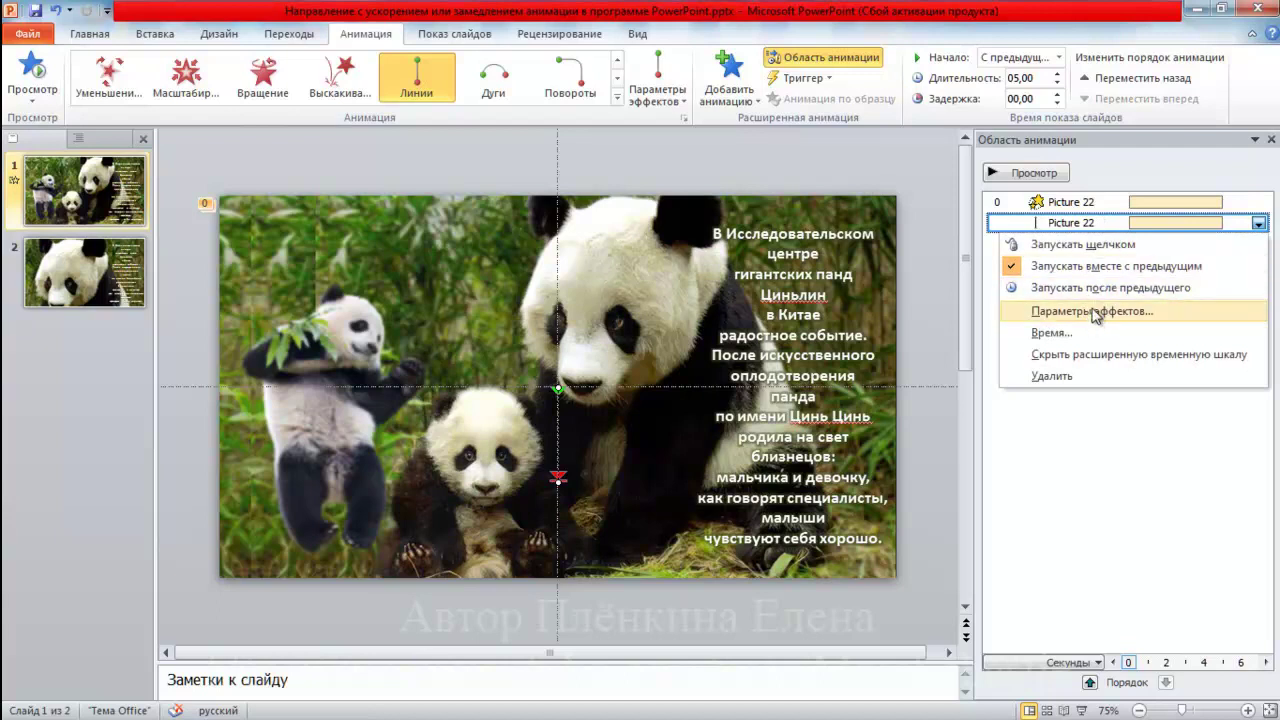
click(1092, 311)
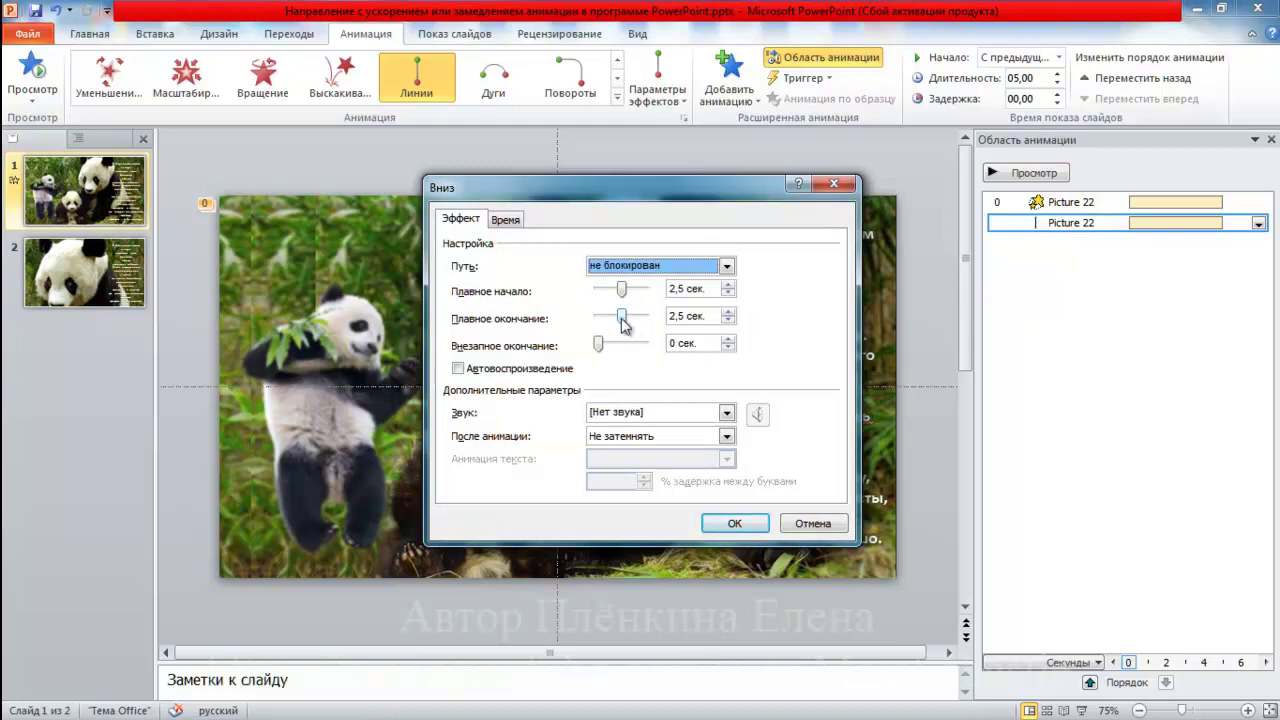
click(746, 521)
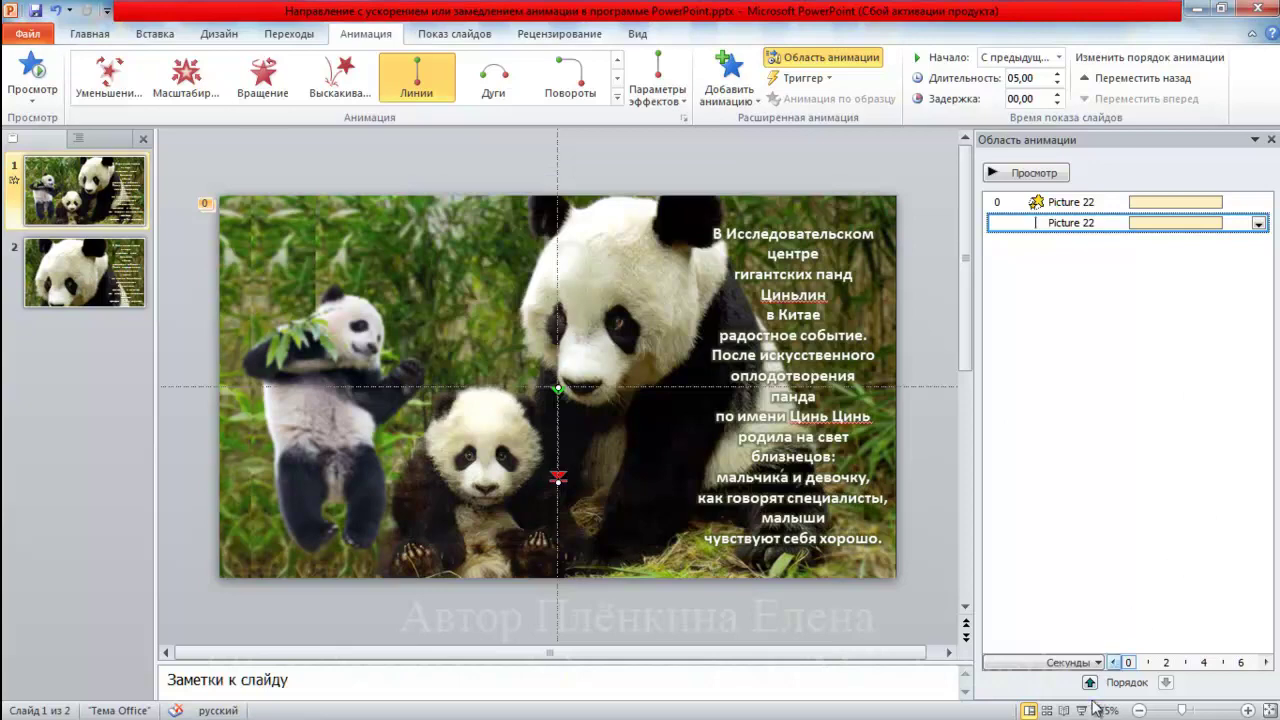
click(1083, 710)
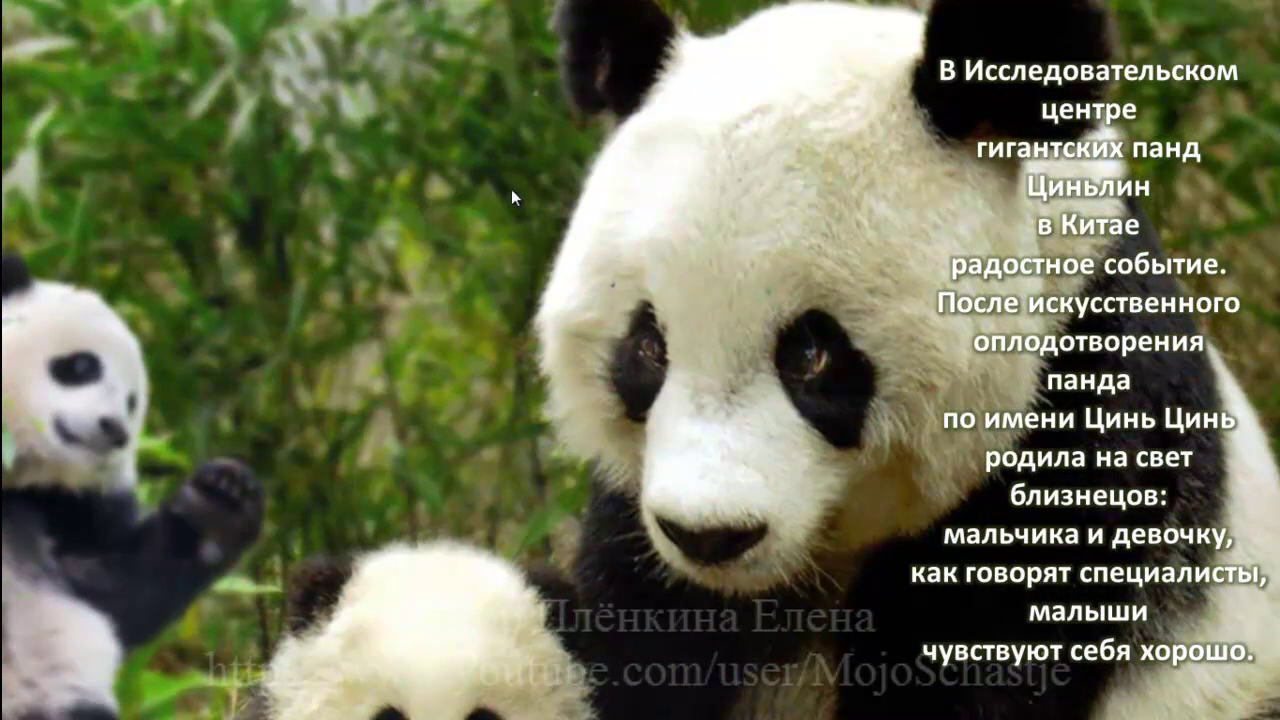
key(Escape)
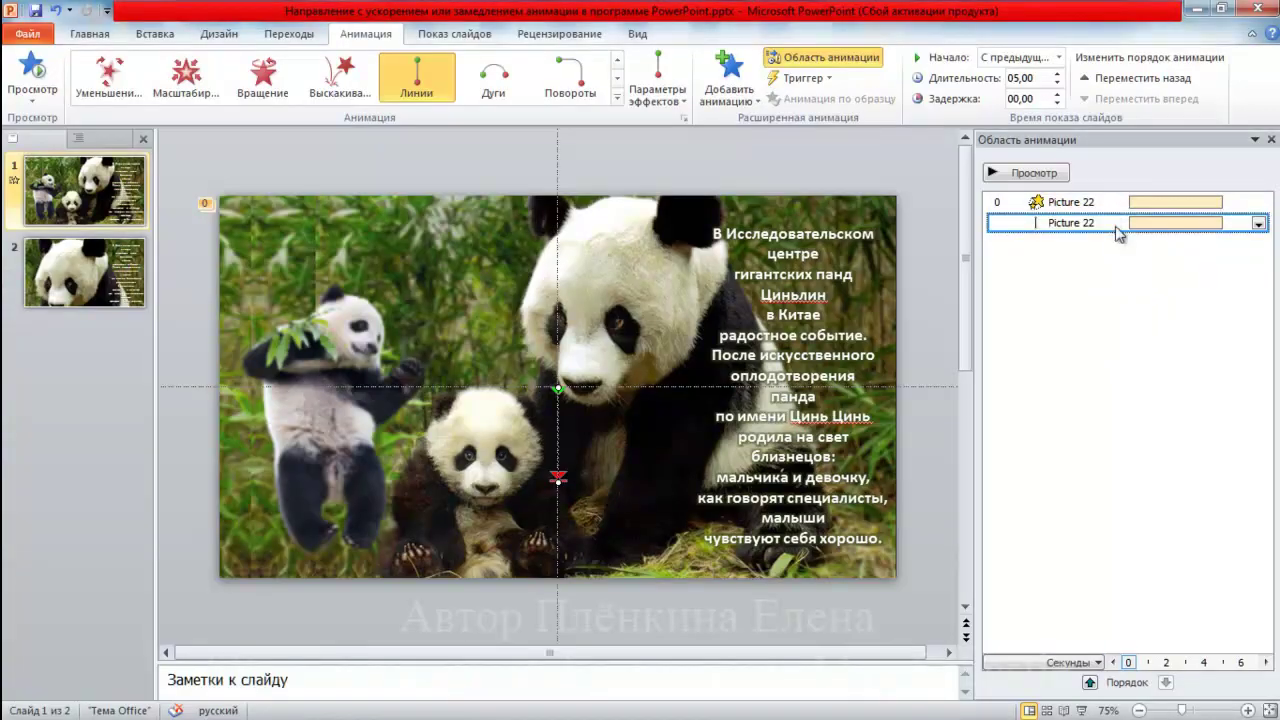
- Set the downward motion path's smooth start and smooth end to 0 s
click(1258, 223)
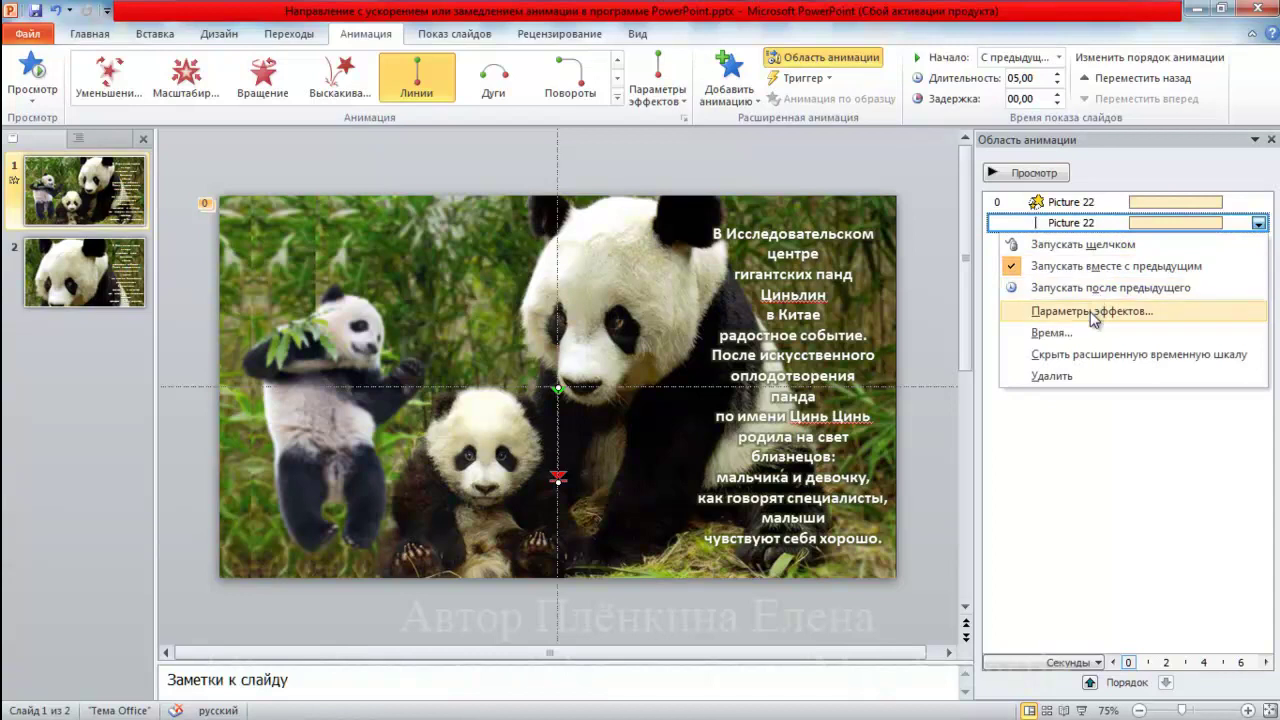
click(1093, 314)
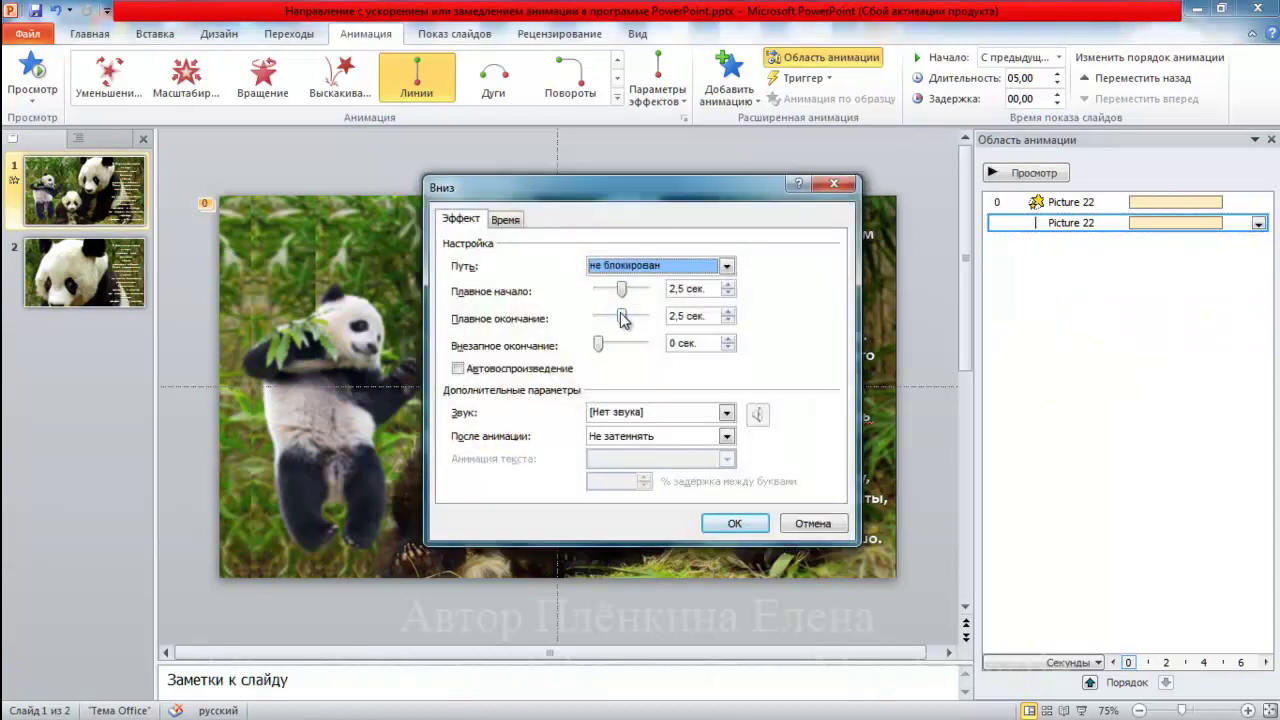
mouse_move(622, 318)
mouse_down()
mouse_move(594, 325)
mouse_move(592, 292)
mouse_up()
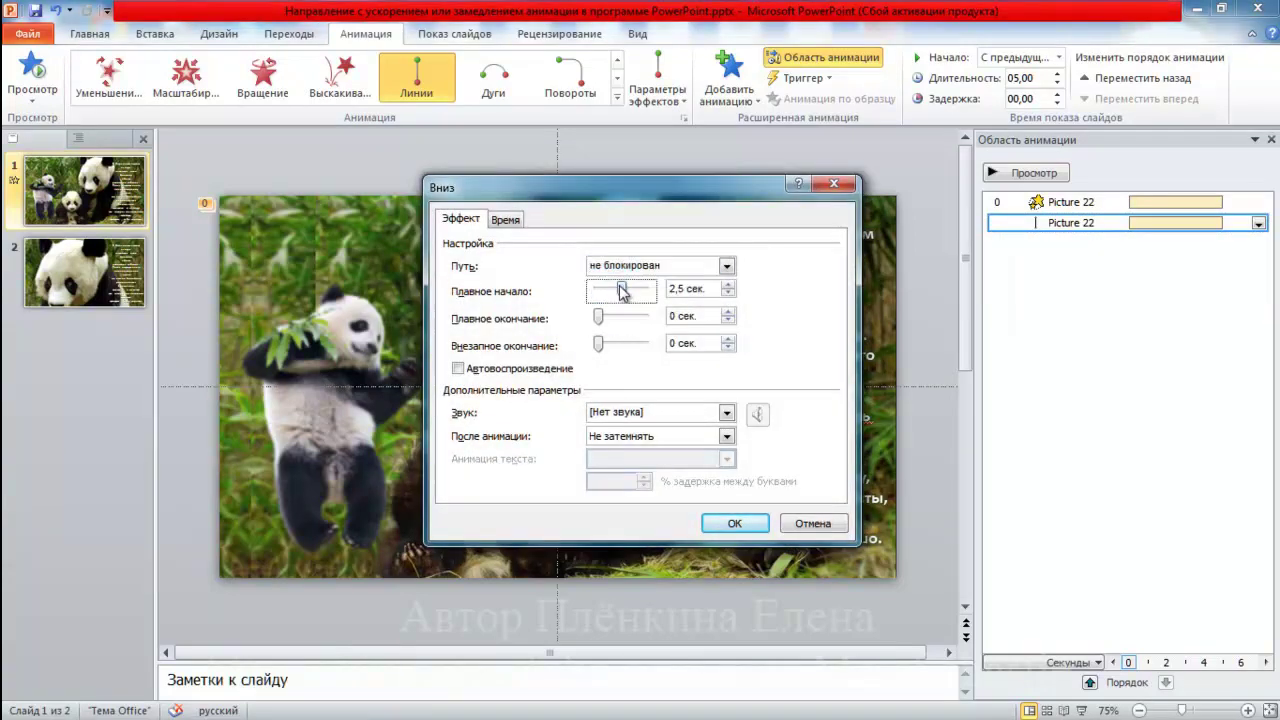
click(736, 524)
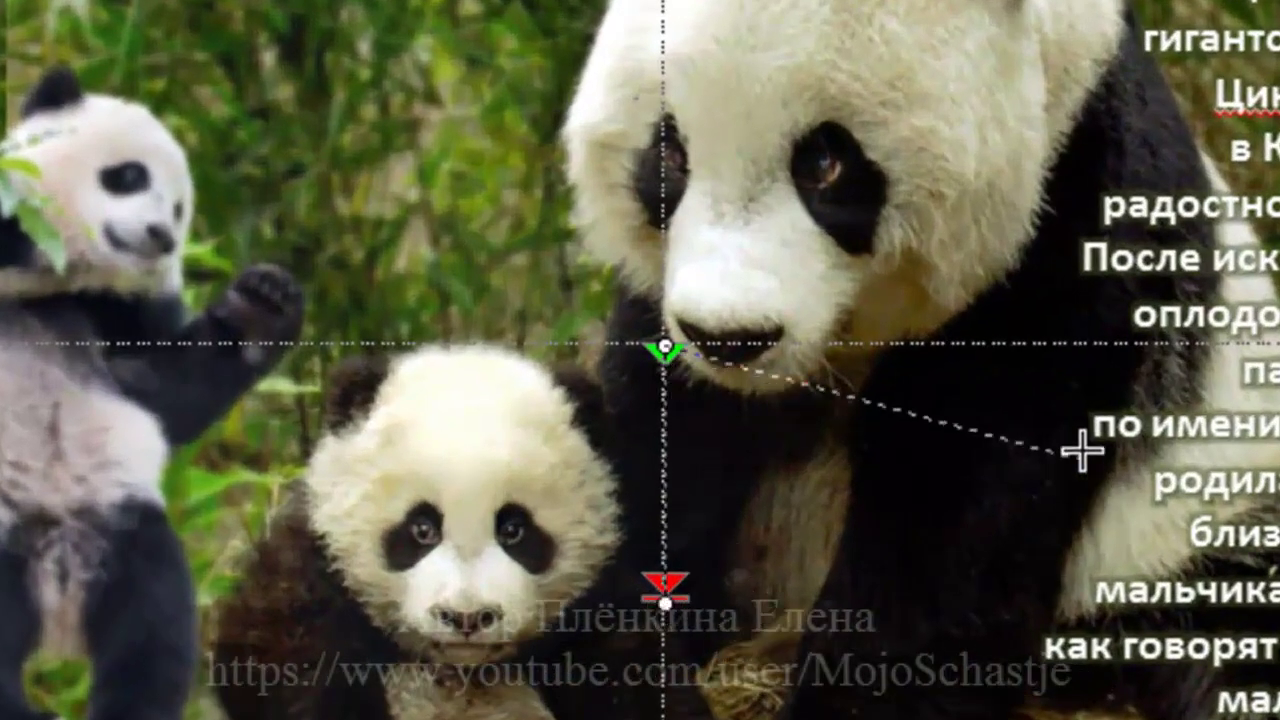
- Move the motion path's end point right of its start and exit the preview
drag(1100, 358, 1090, 347)
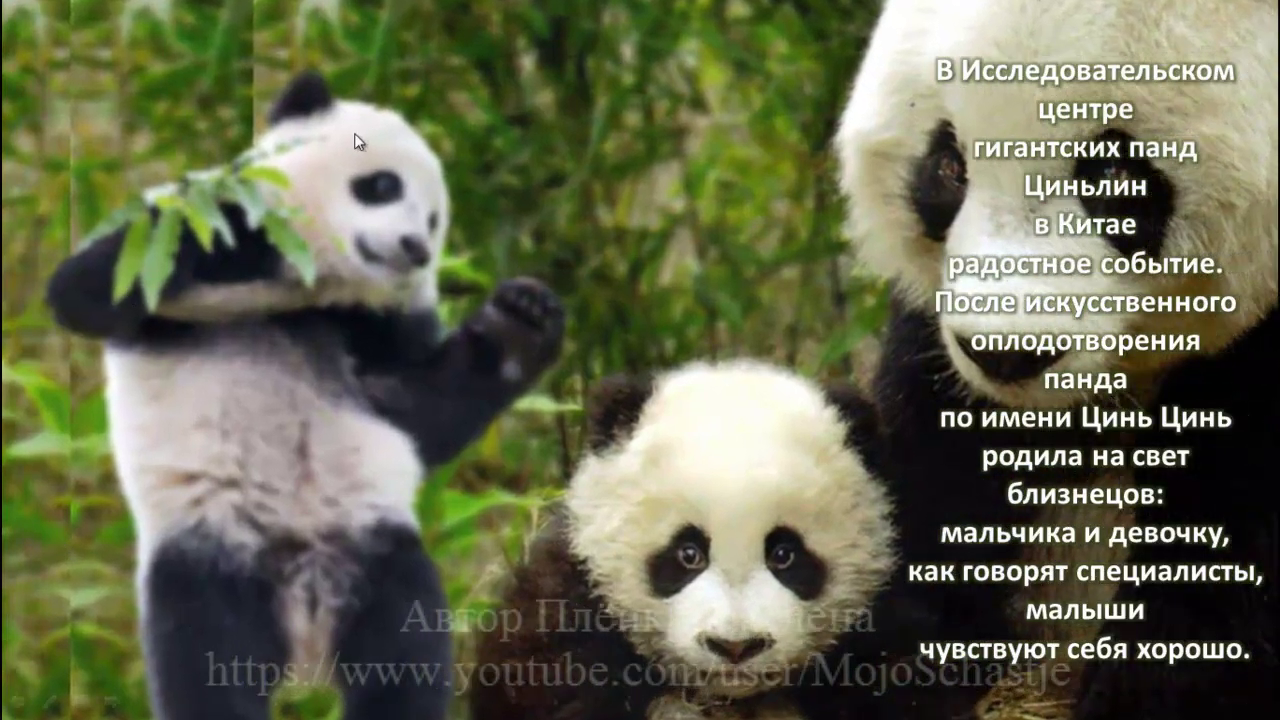
key(Escape)
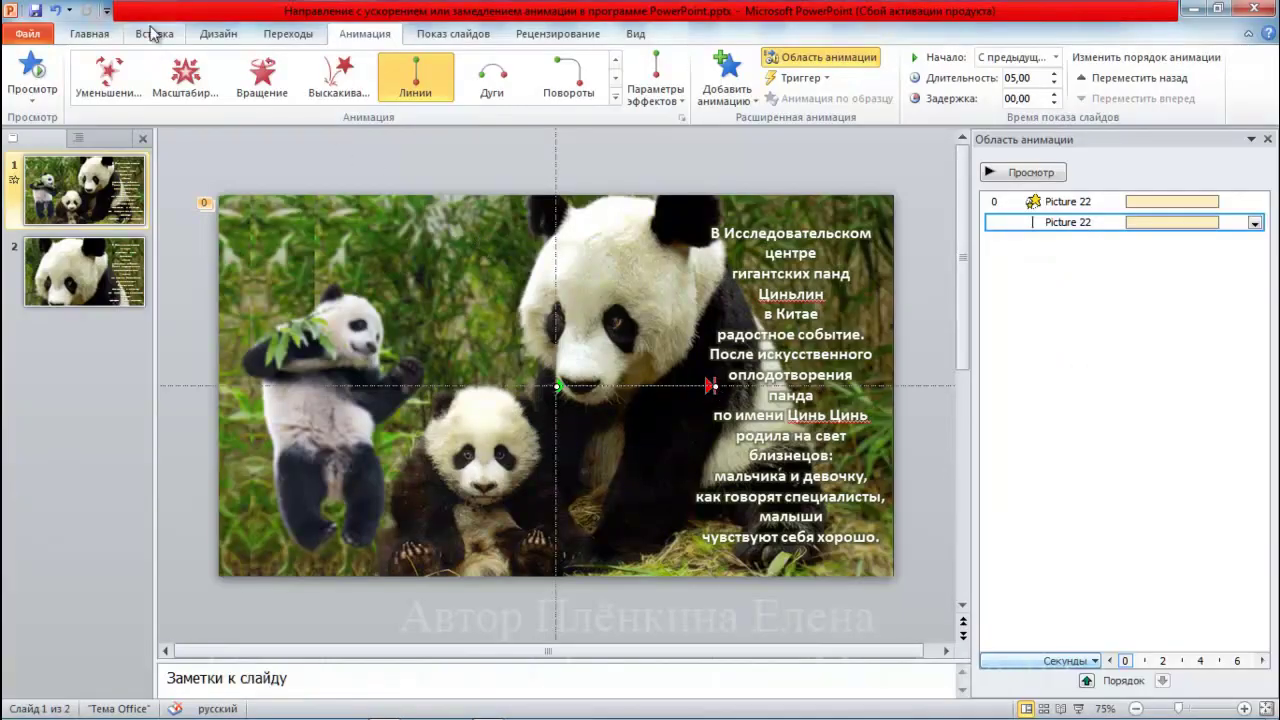
- Undo the manual path edit and set the line path direction to Right (Вправо)
click(56, 11)
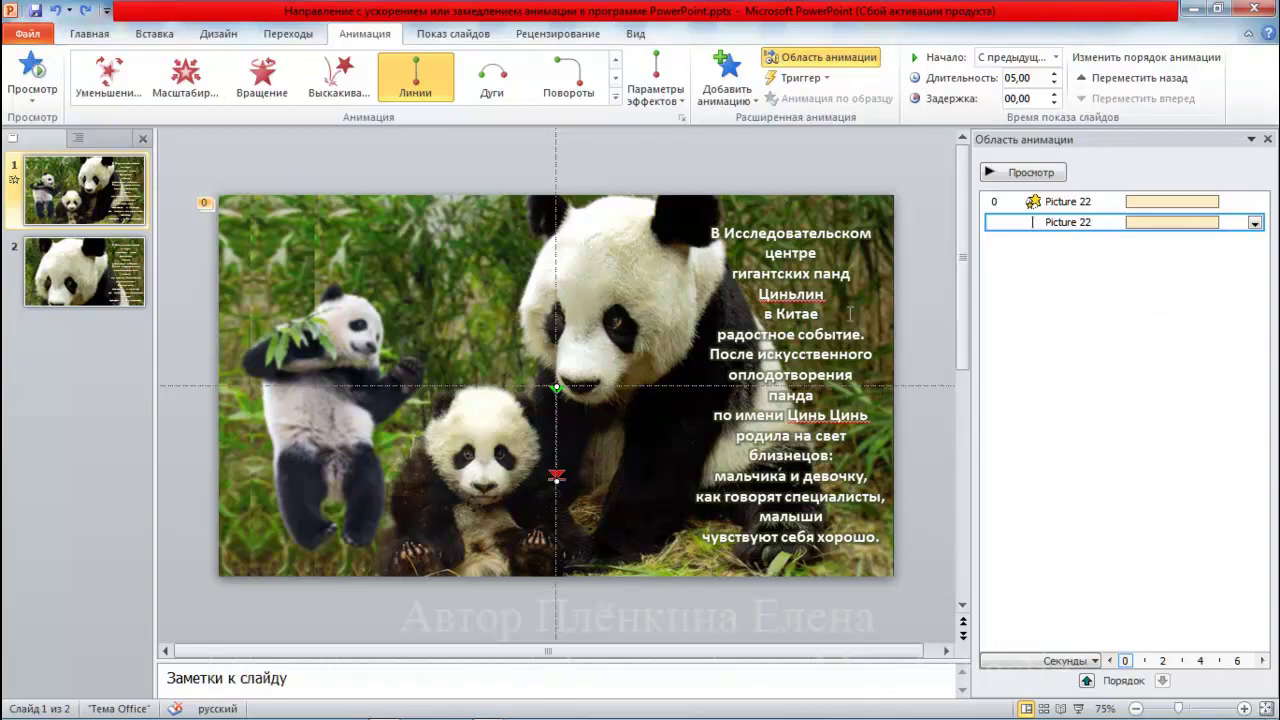
click(658, 72)
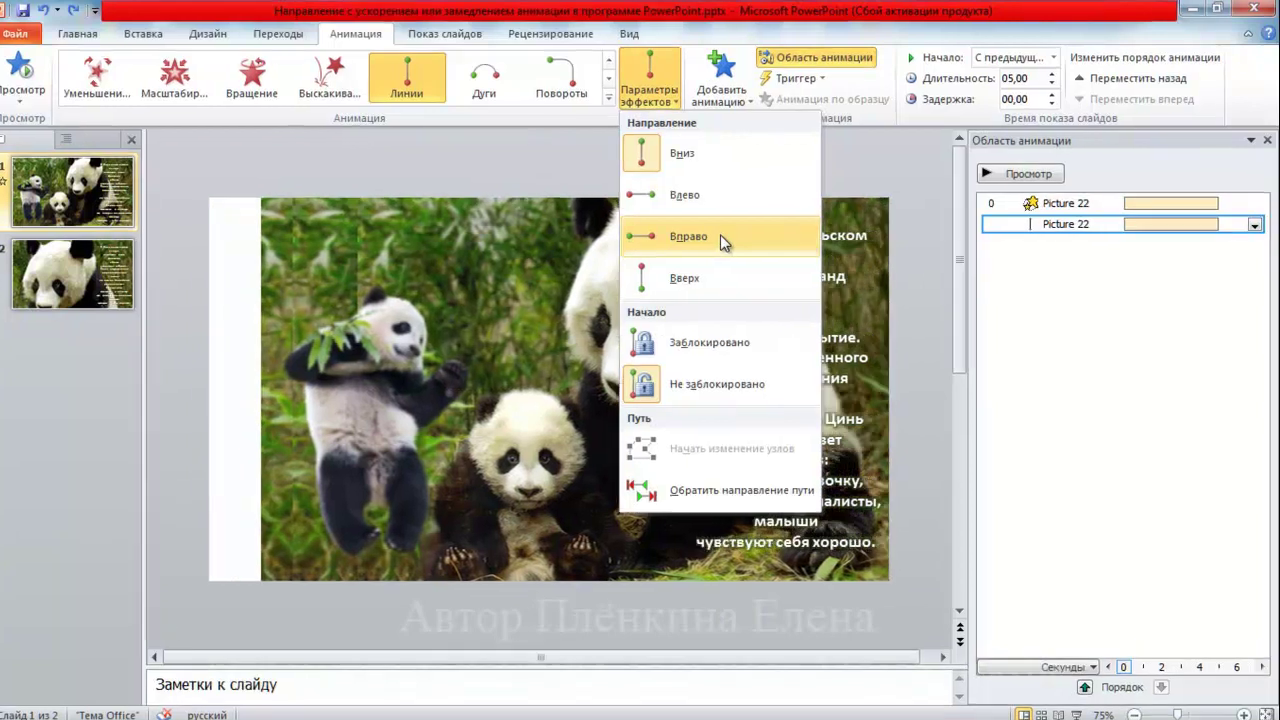
click(726, 235)
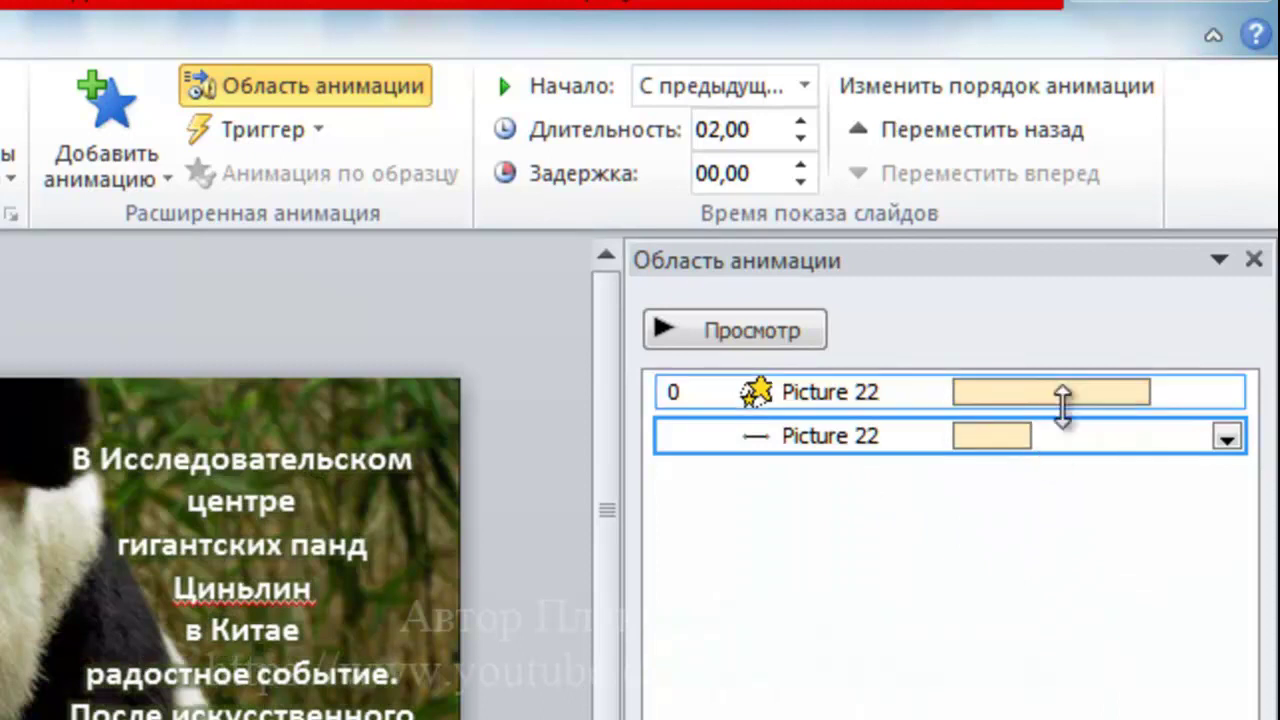
- Remove the smooth start and smooth end from the rightward motion path
mouse_move(1065, 397)
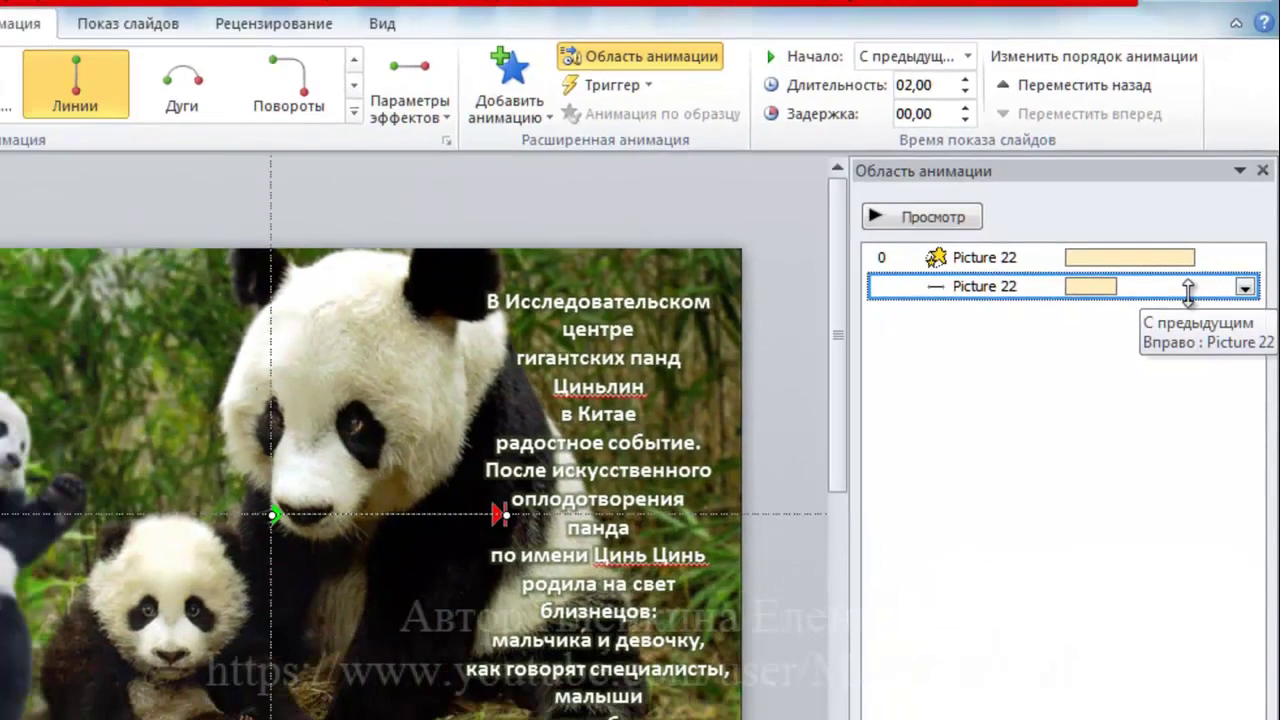
click(1232, 388)
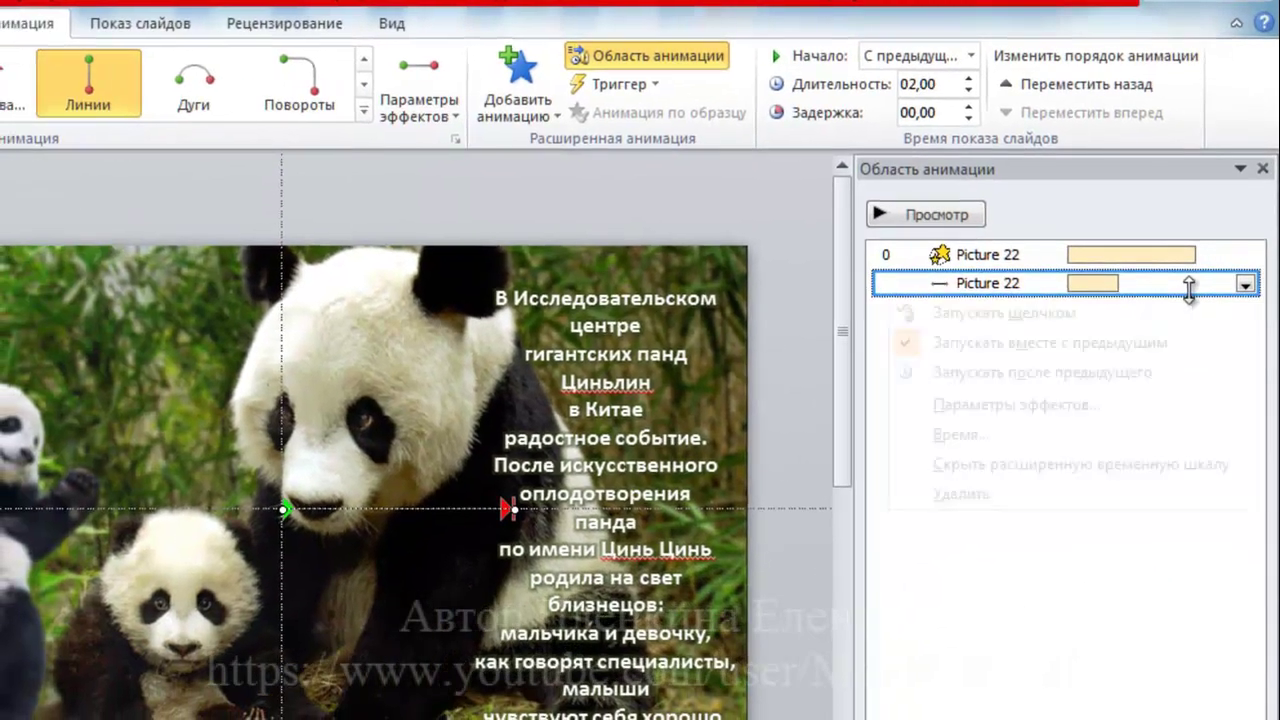
click(1070, 406)
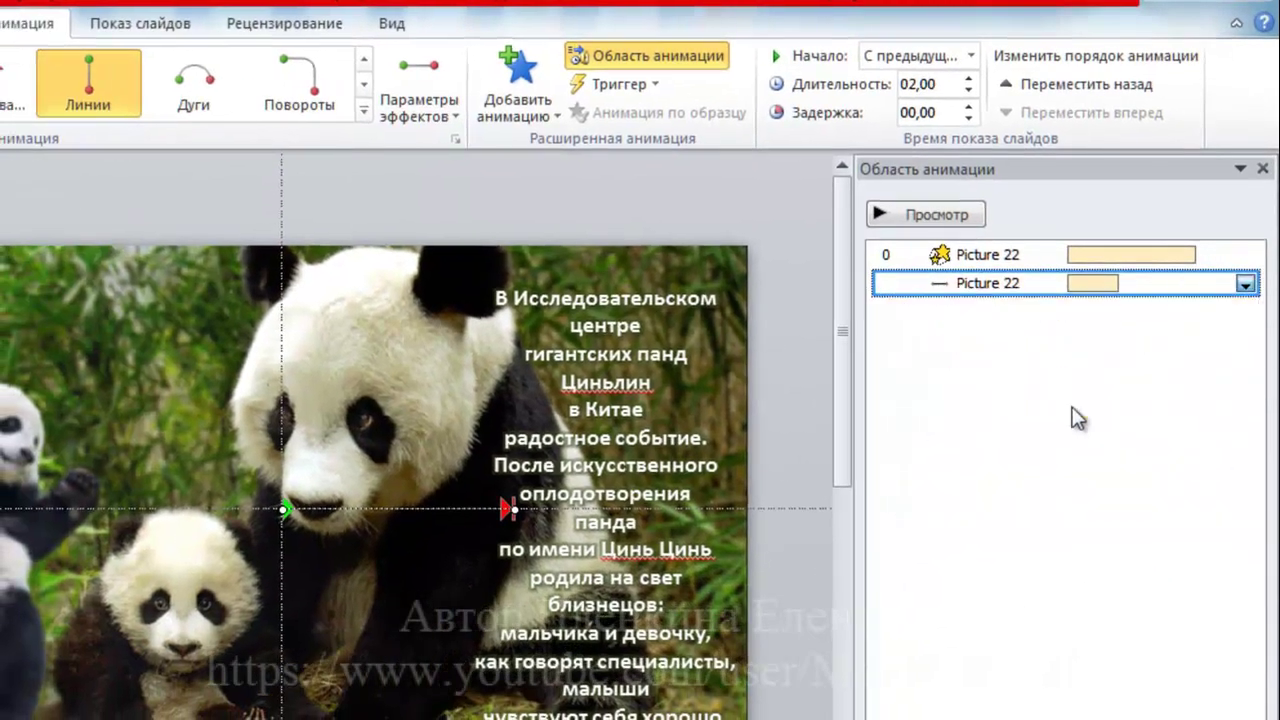
mouse_move(370, 411)
mouse_down()
mouse_move(338, 411)
mouse_move(338, 377)
mouse_up()
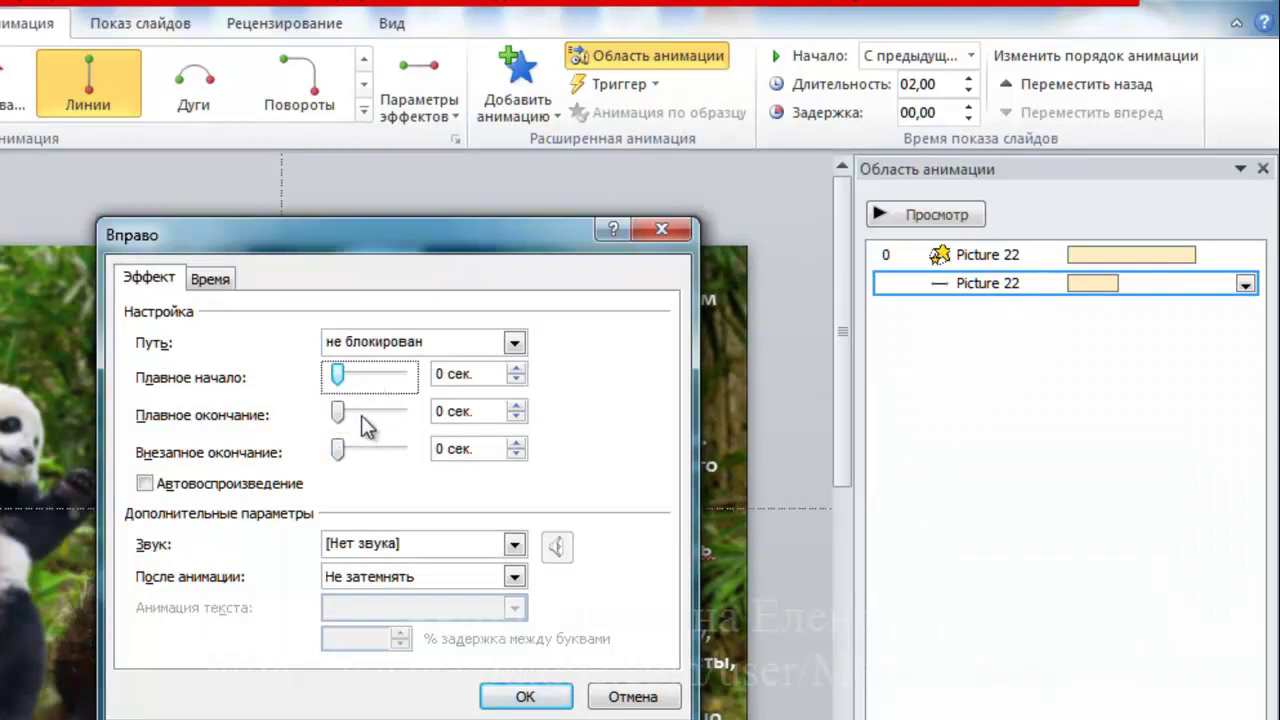
click(525, 697)
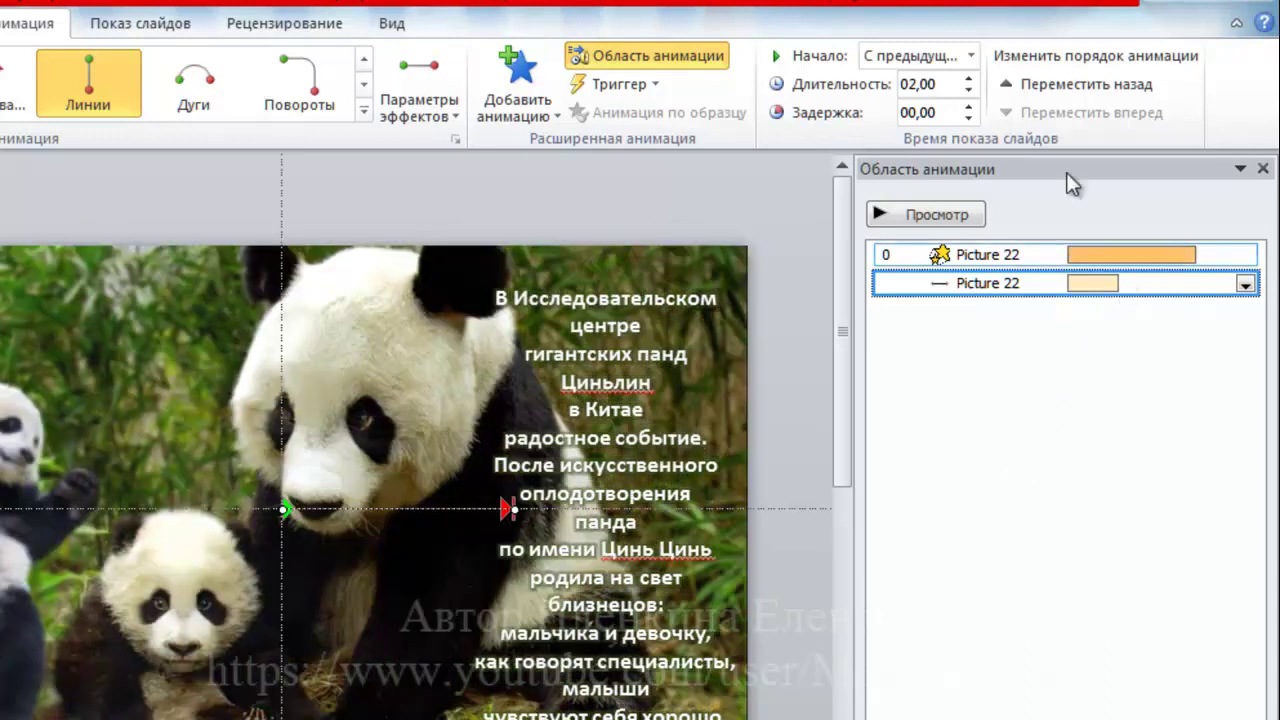
- Set the rightward motion path's duration to 05,00 seconds
click(946, 86)
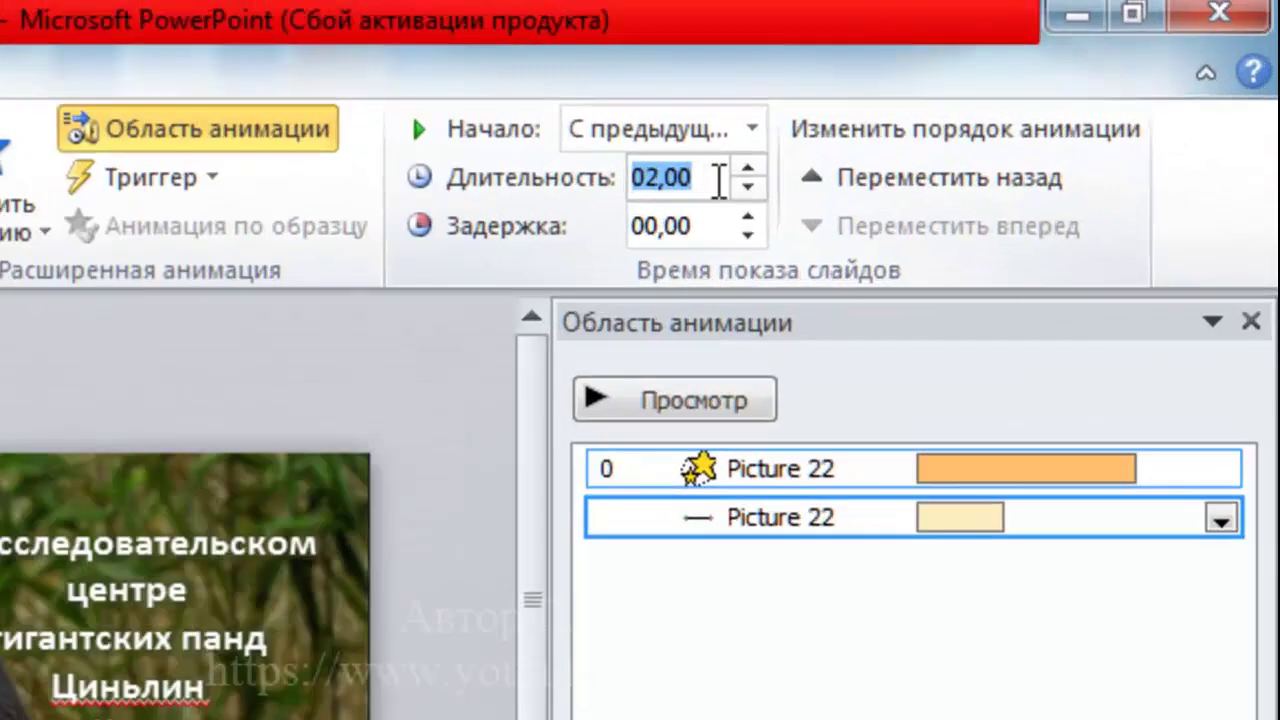
text(5)
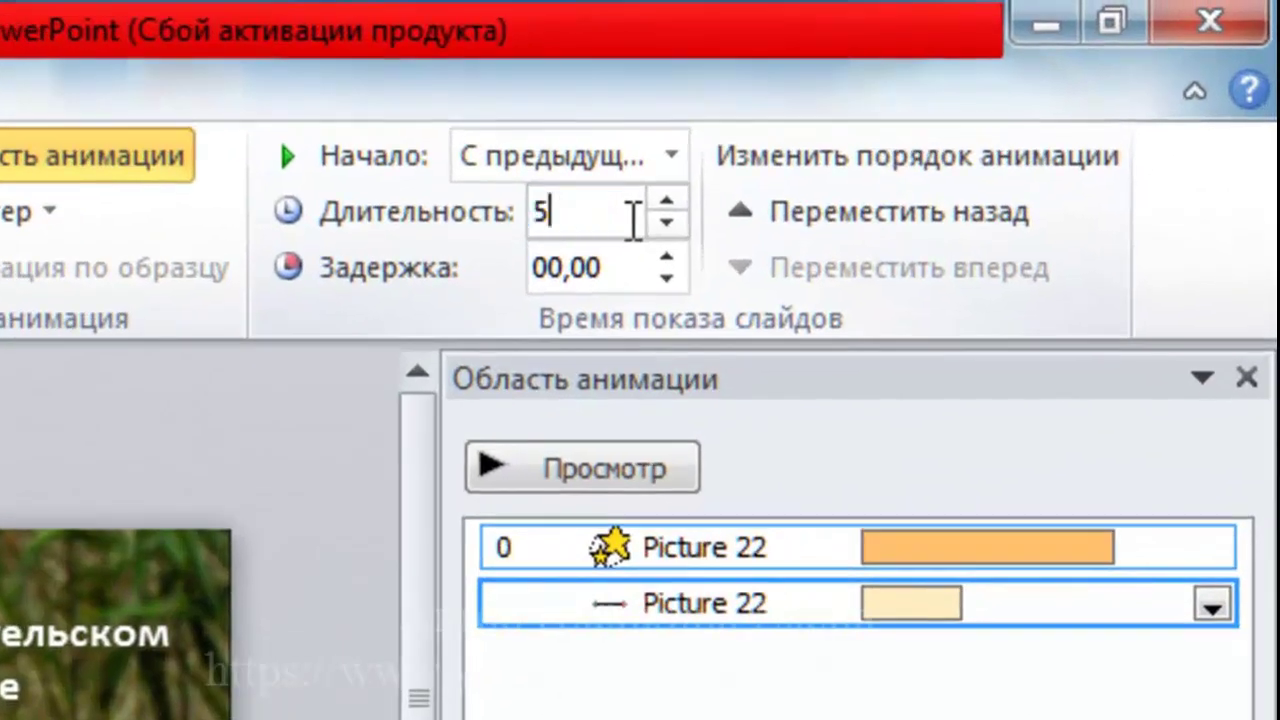
key(Return)
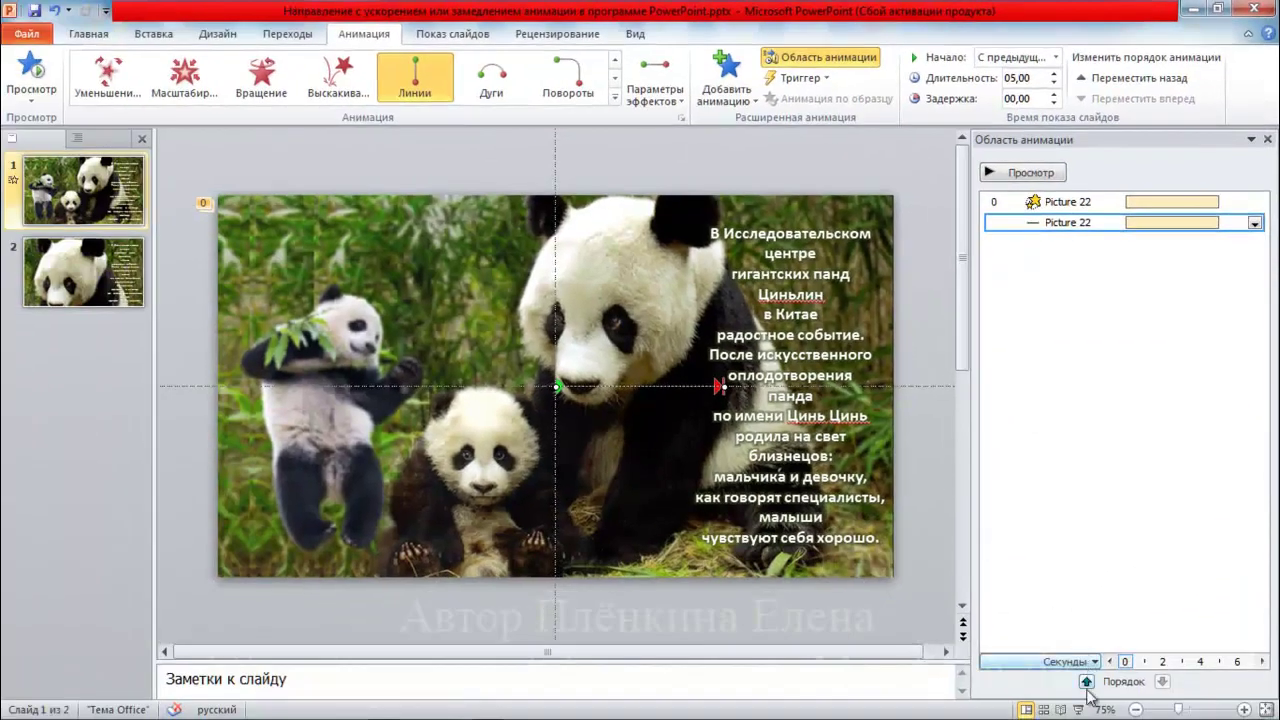
click(1077, 710)
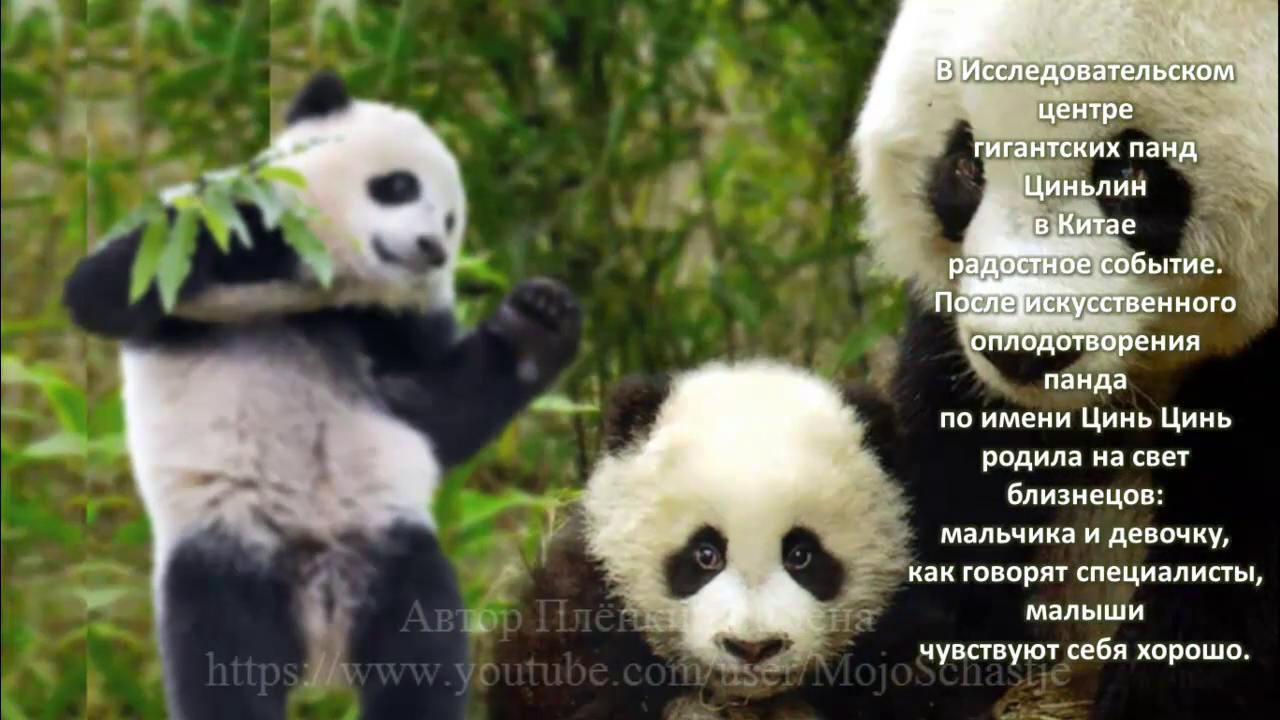
key(Escape)
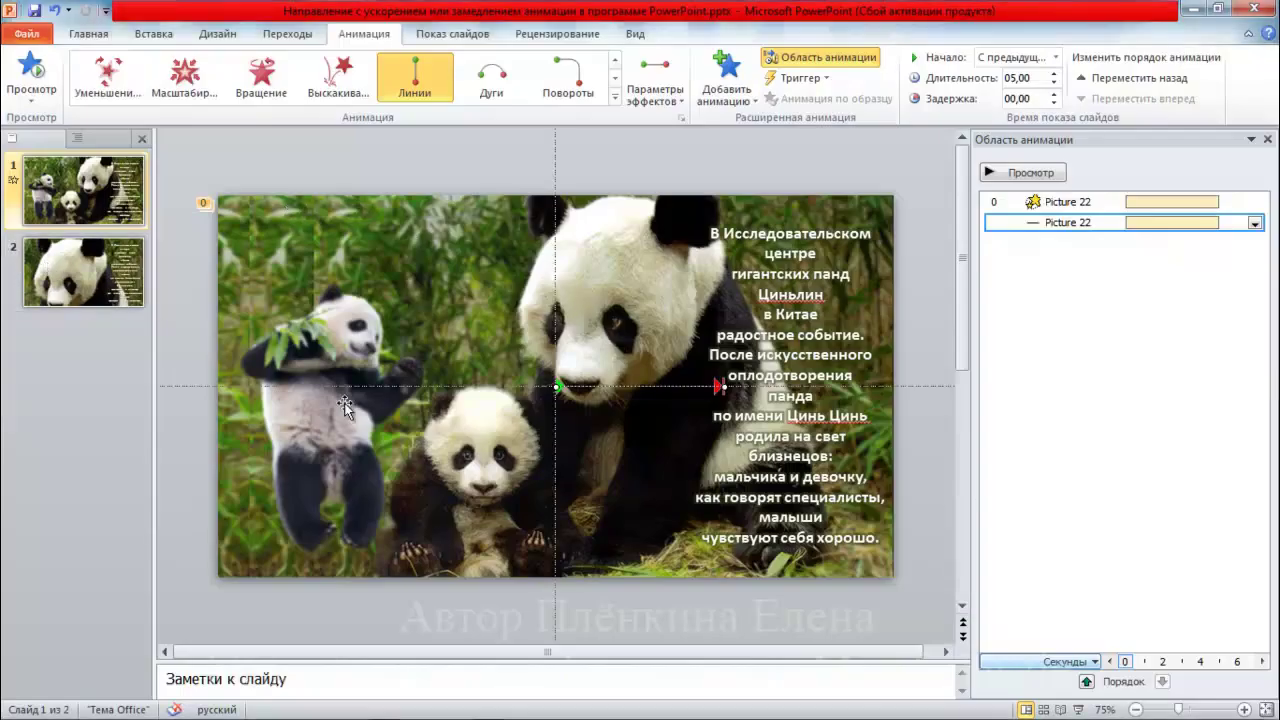
click(484, 430)
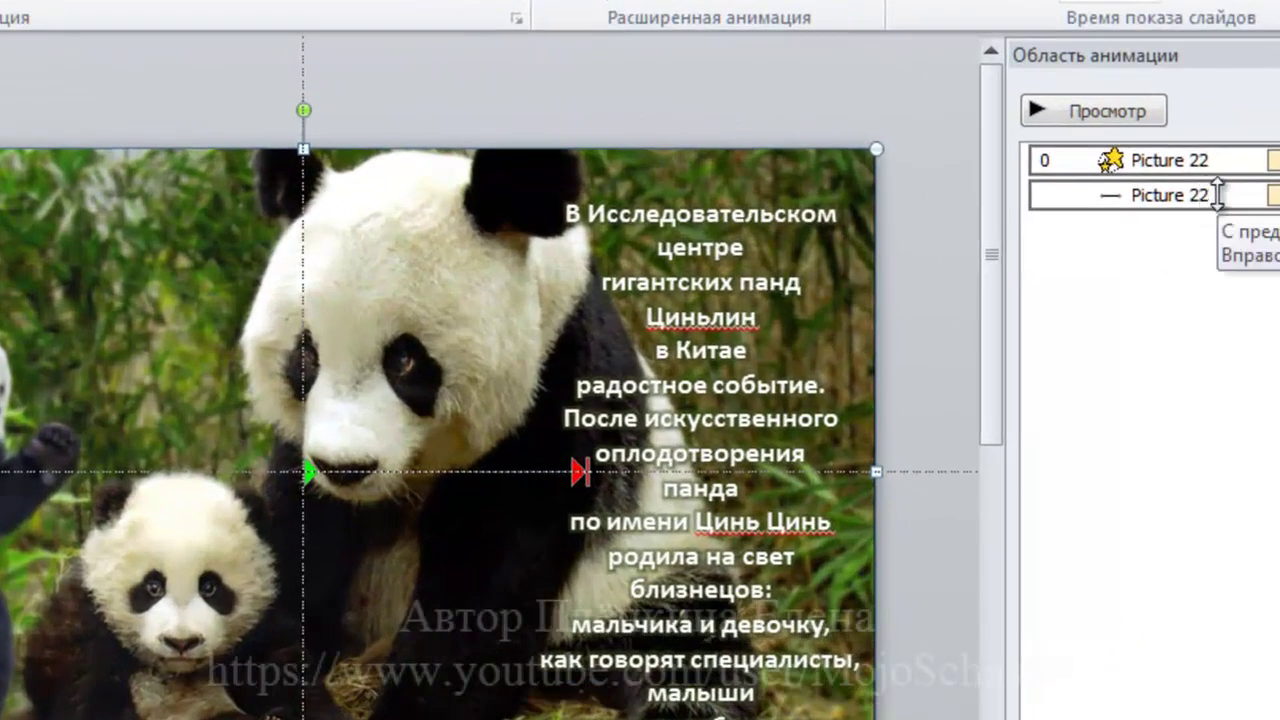
- Angle the motion path up-right toward the large panda's face and preview it in Slide Show
click(1212, 196)
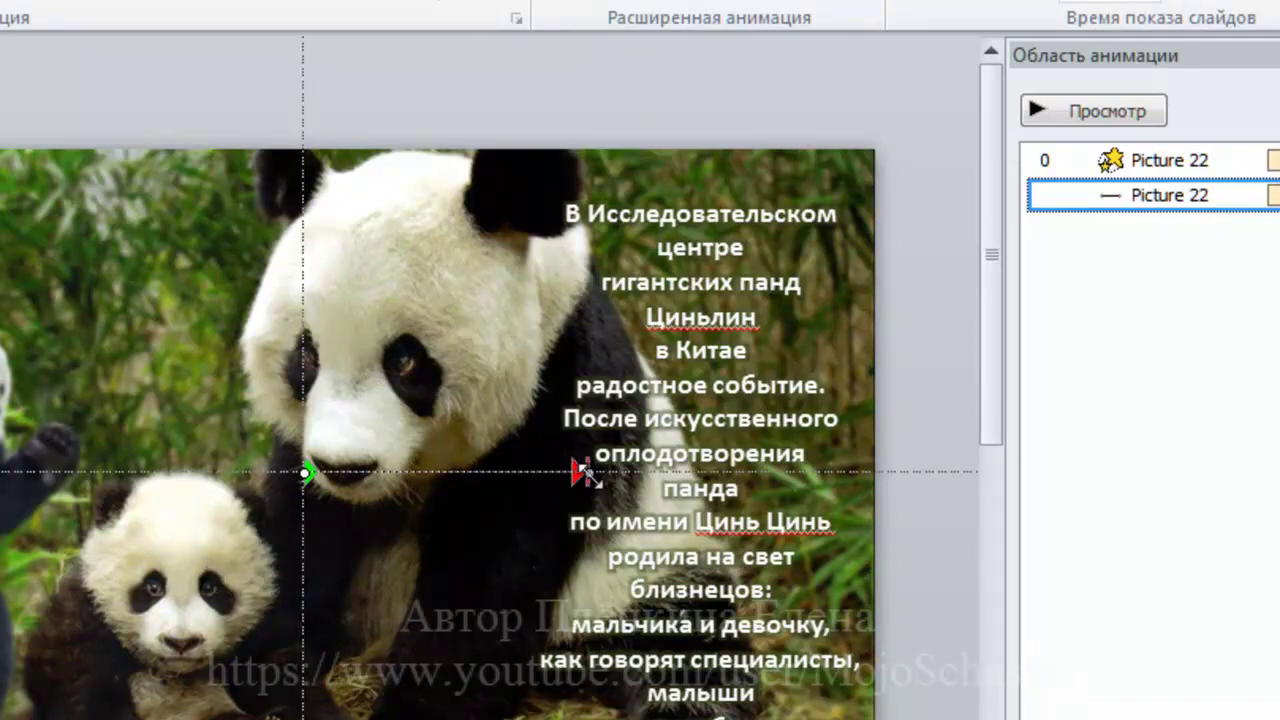
drag(583, 472, 478, 341)
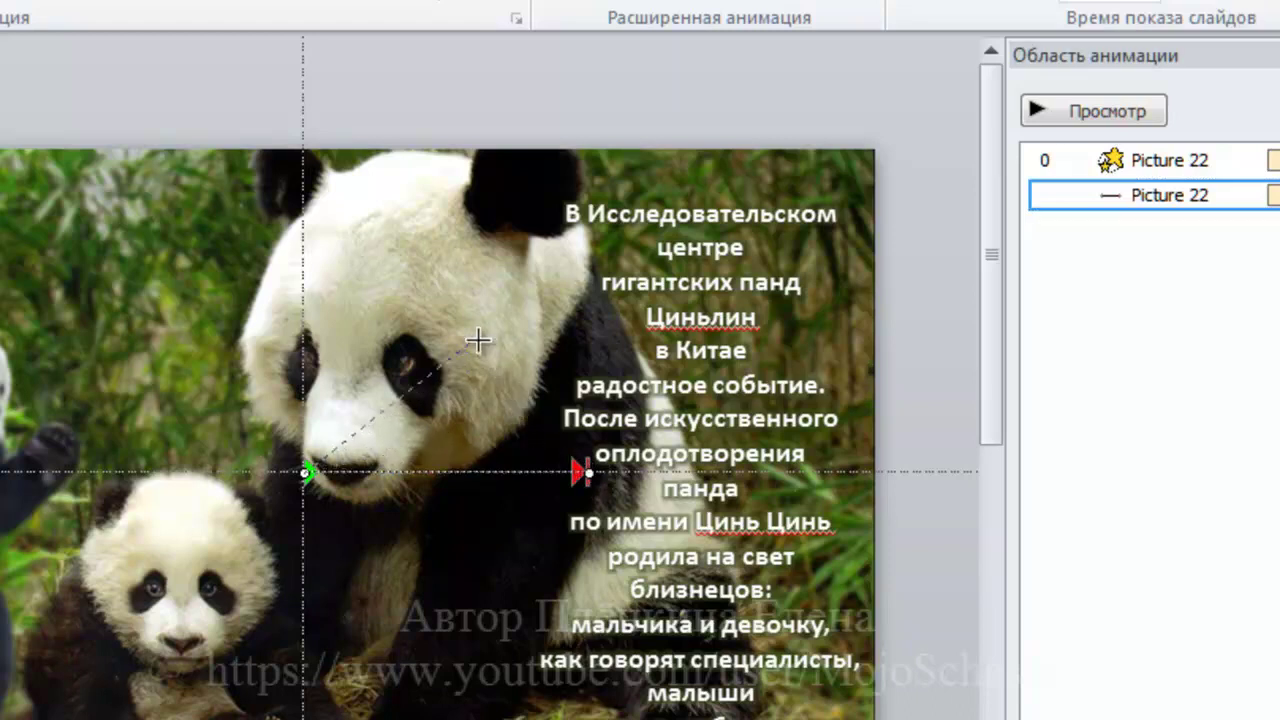
drag(478, 341, 476, 343)
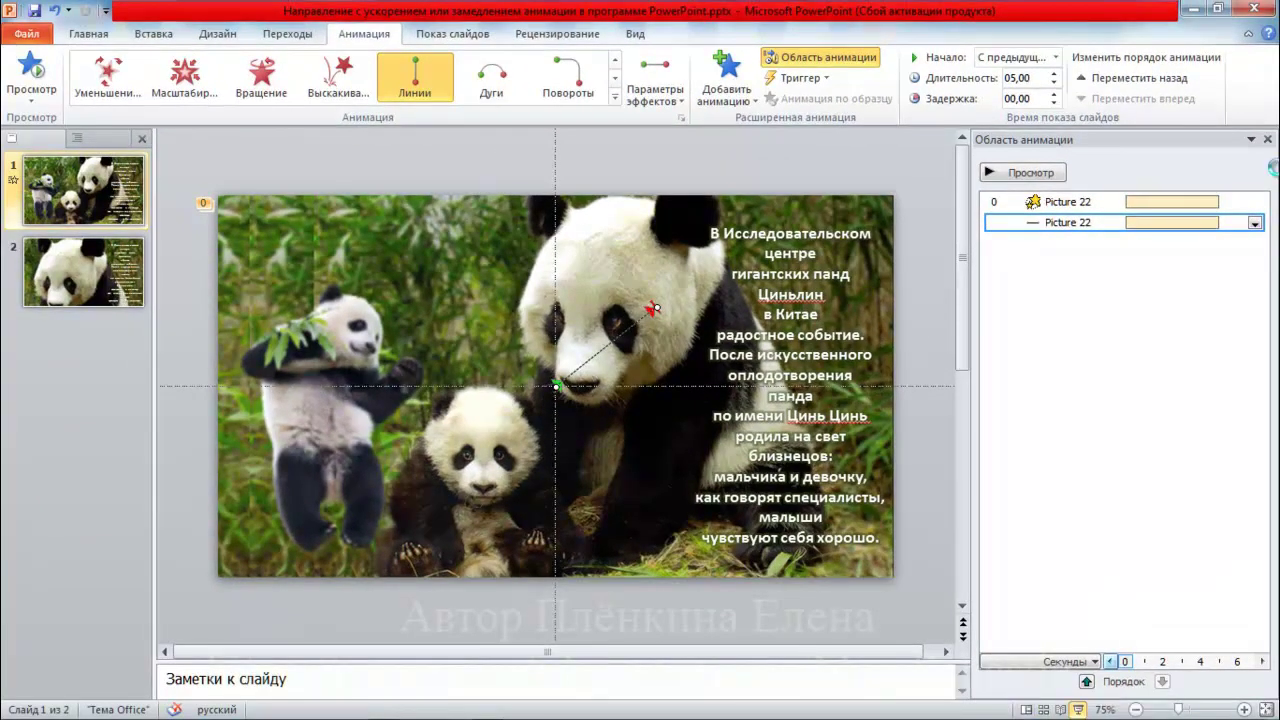
click(1075, 709)
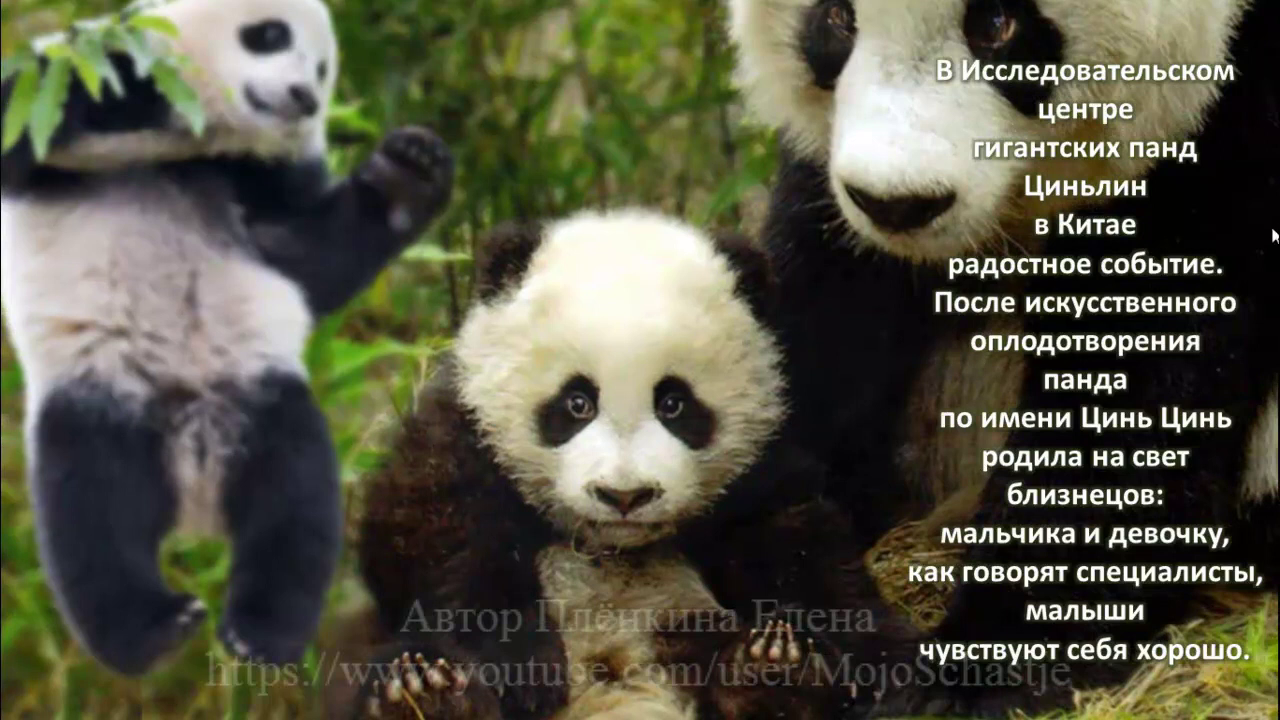
key(Escape)
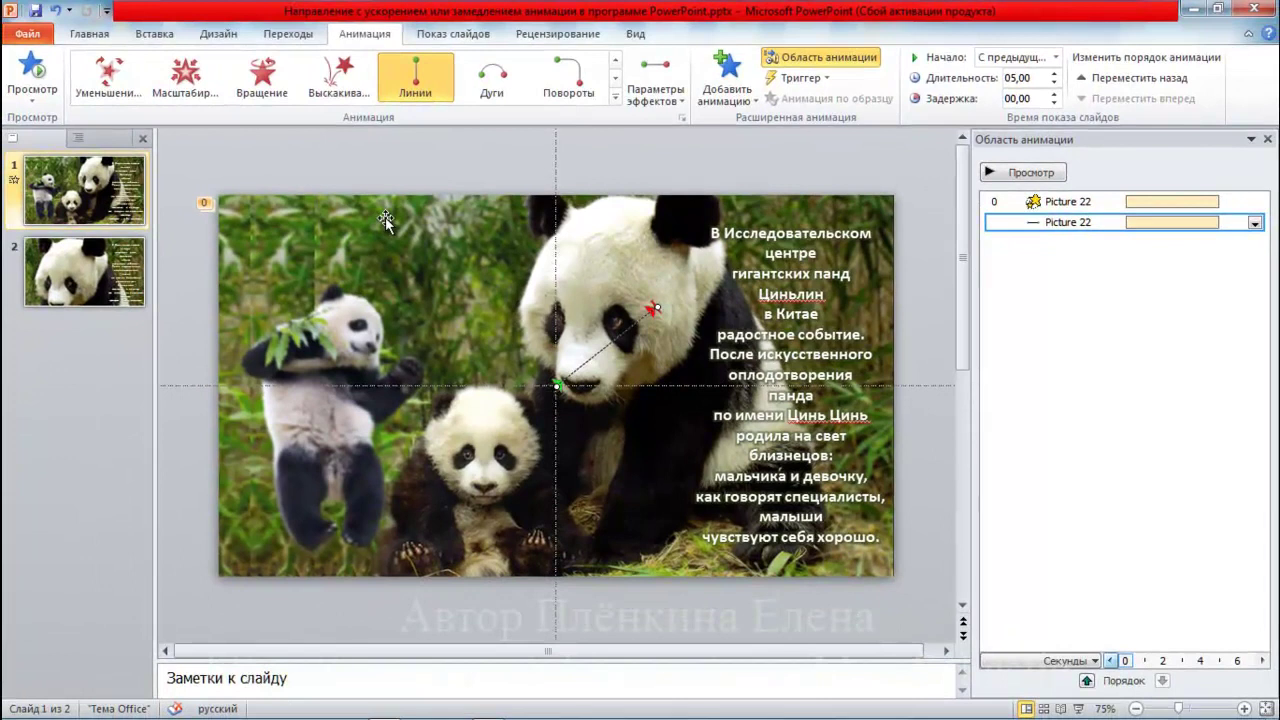
- Undo the trial move of slide 1's panda picture, then go to slide 2
mouse_move(385, 217)
mouse_down()
mouse_move(392, 309)
mouse_move(461, 224)
mouse_up()
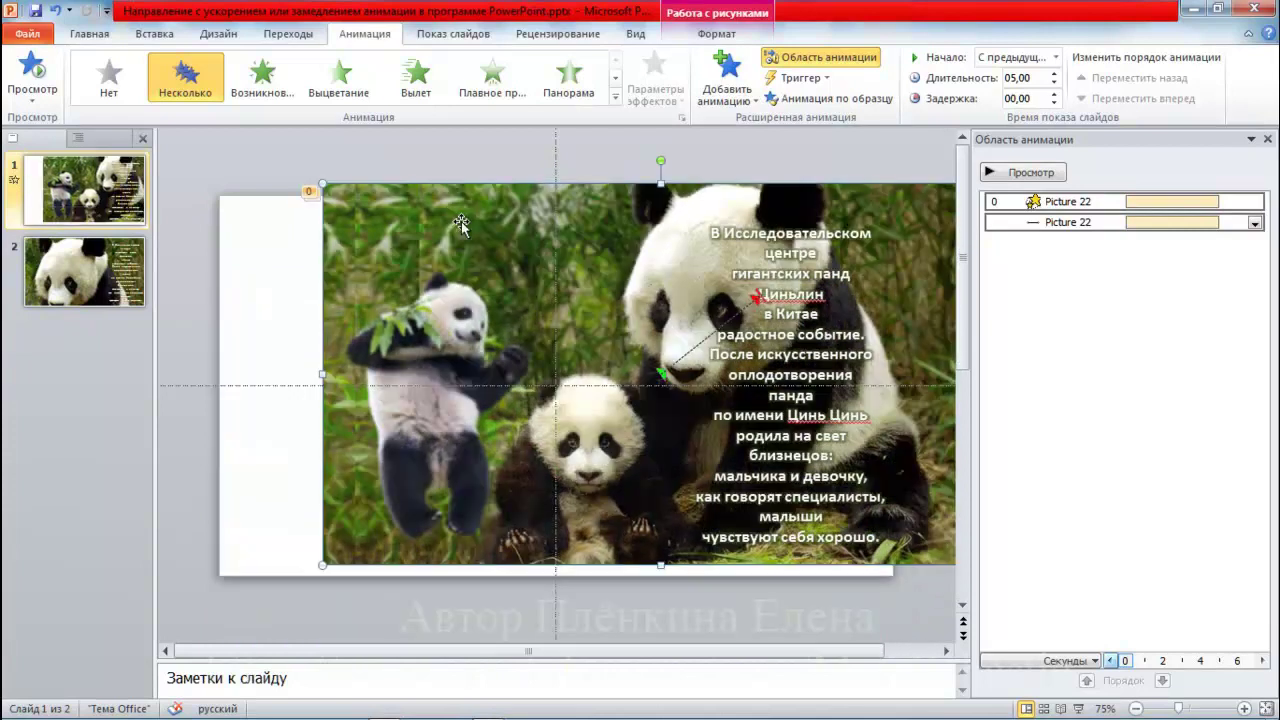
click(53, 10)
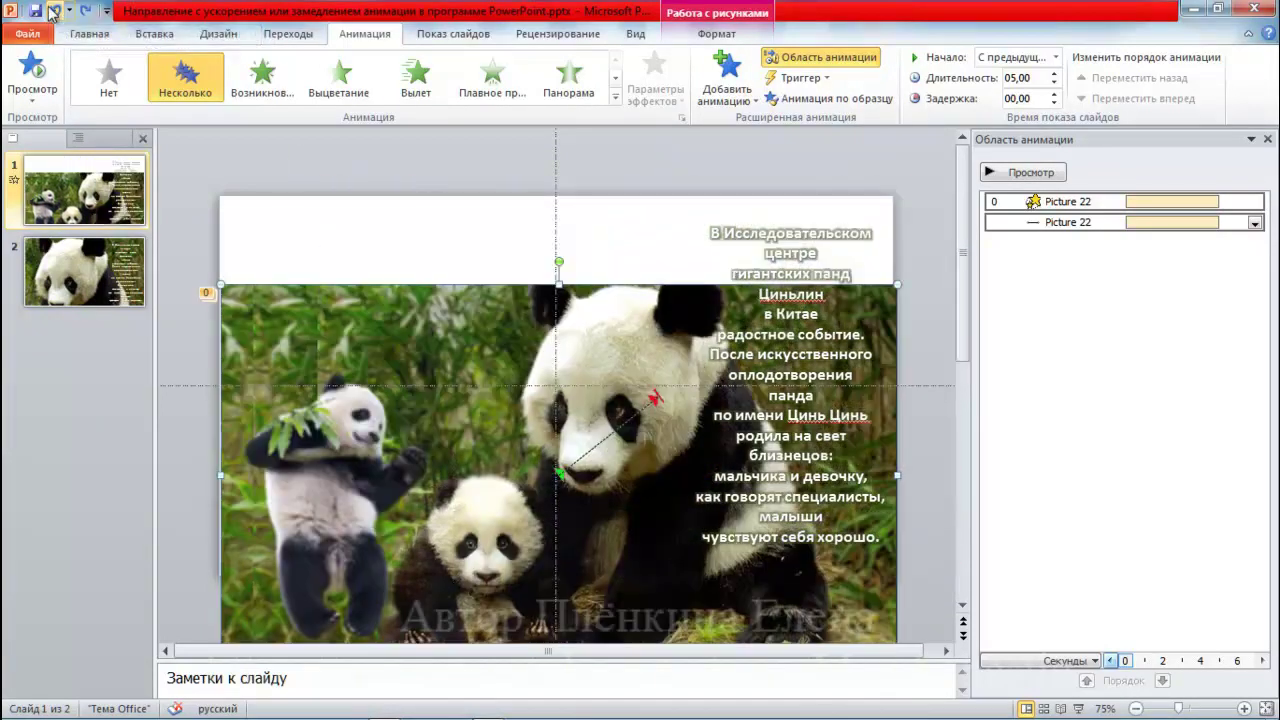
click(62, 10)
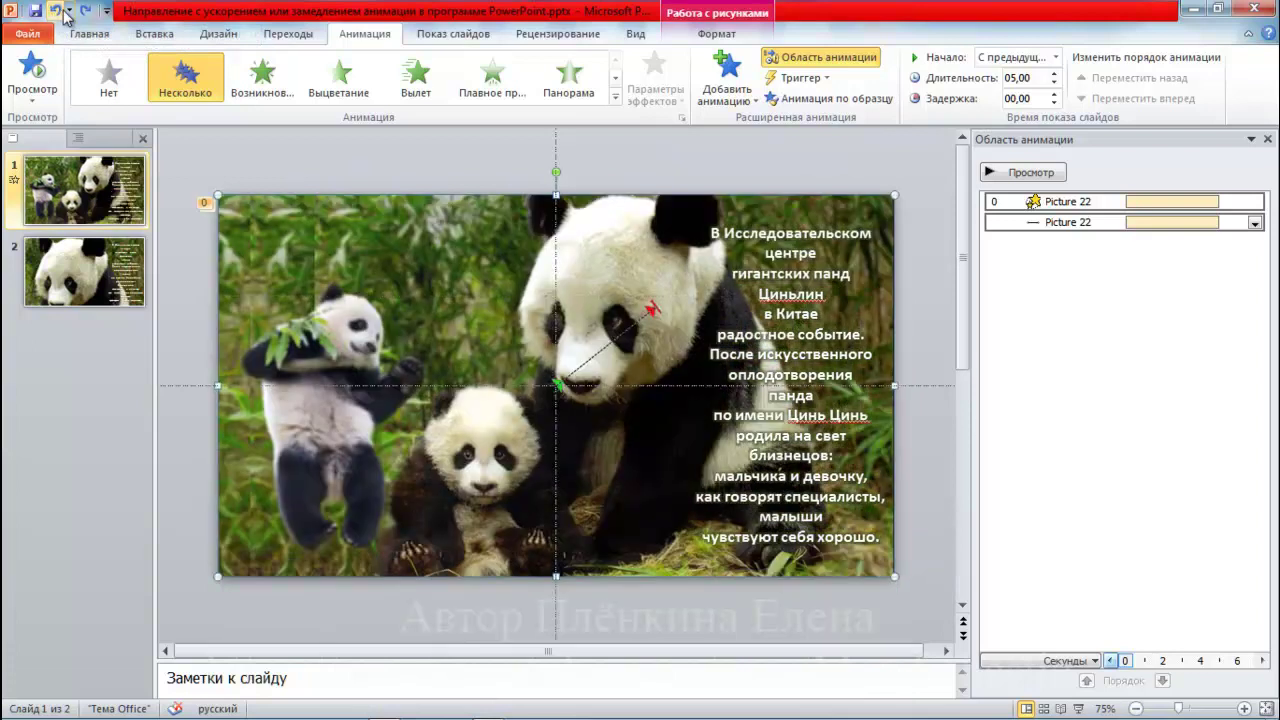
click(62, 263)
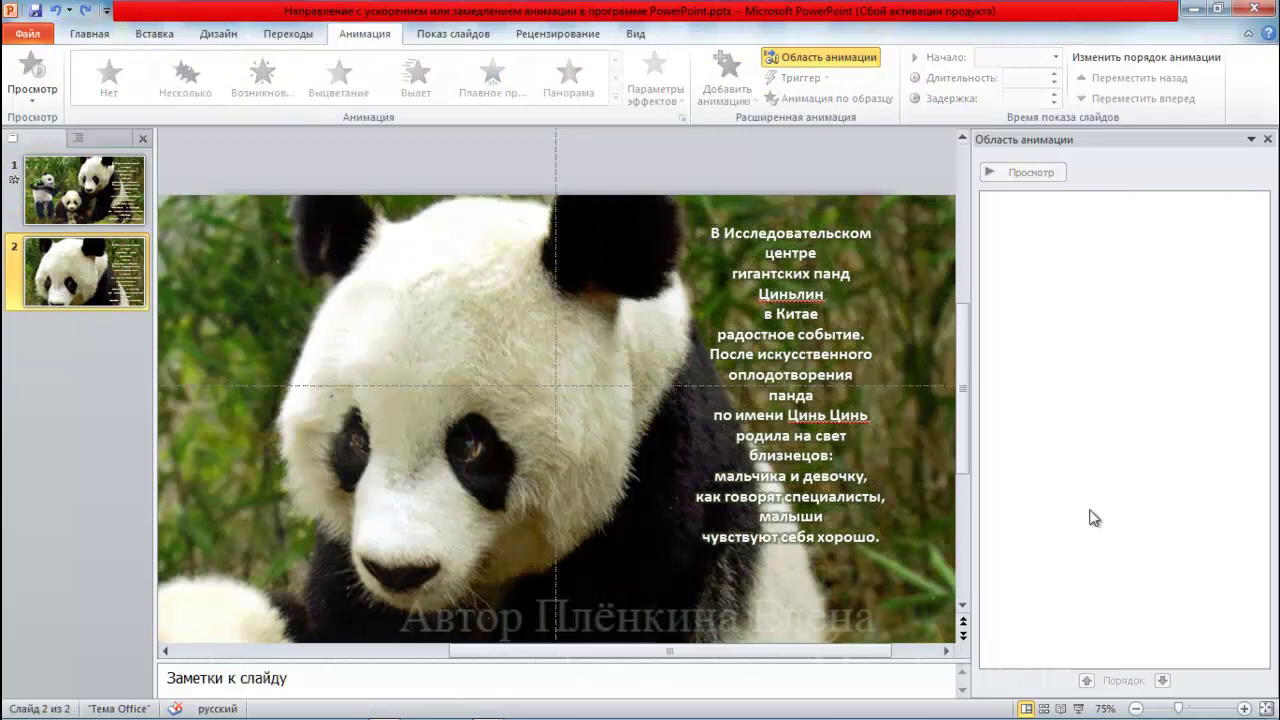
- Narrow the animation pane and show Picture Tools Format for slide 2's panda picture
drag(968, 418, 1170, 410)
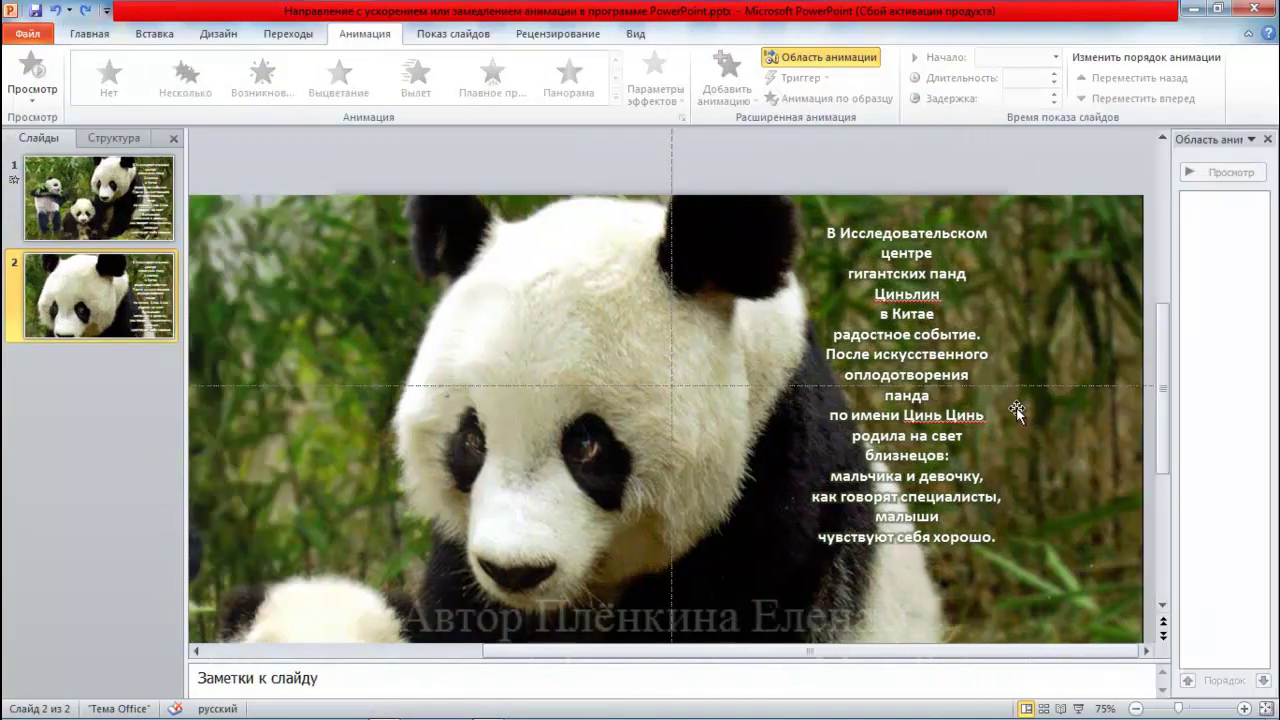
click(576, 310)
scroll(576, 310, down, 2)
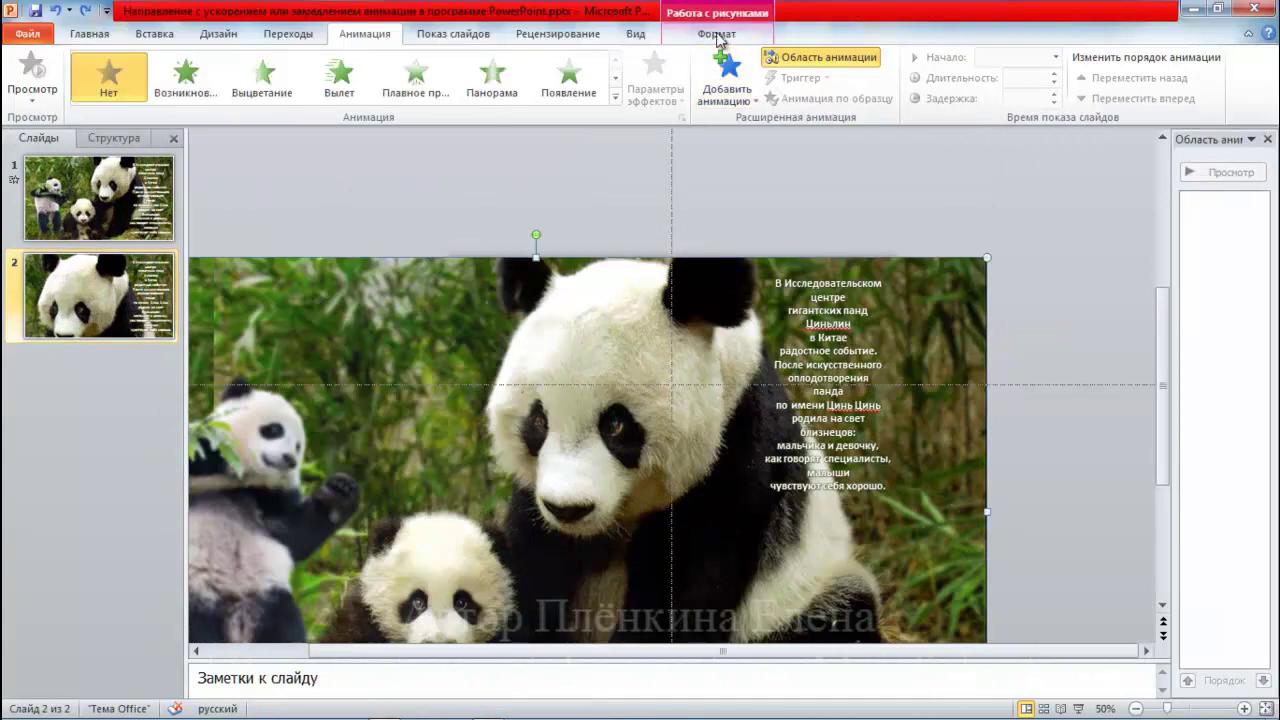
click(718, 38)
- Compare slide 1's 14,34 × 25,5 cm picture with slide 2's 28,67 × 51 cm one
click(62, 185)
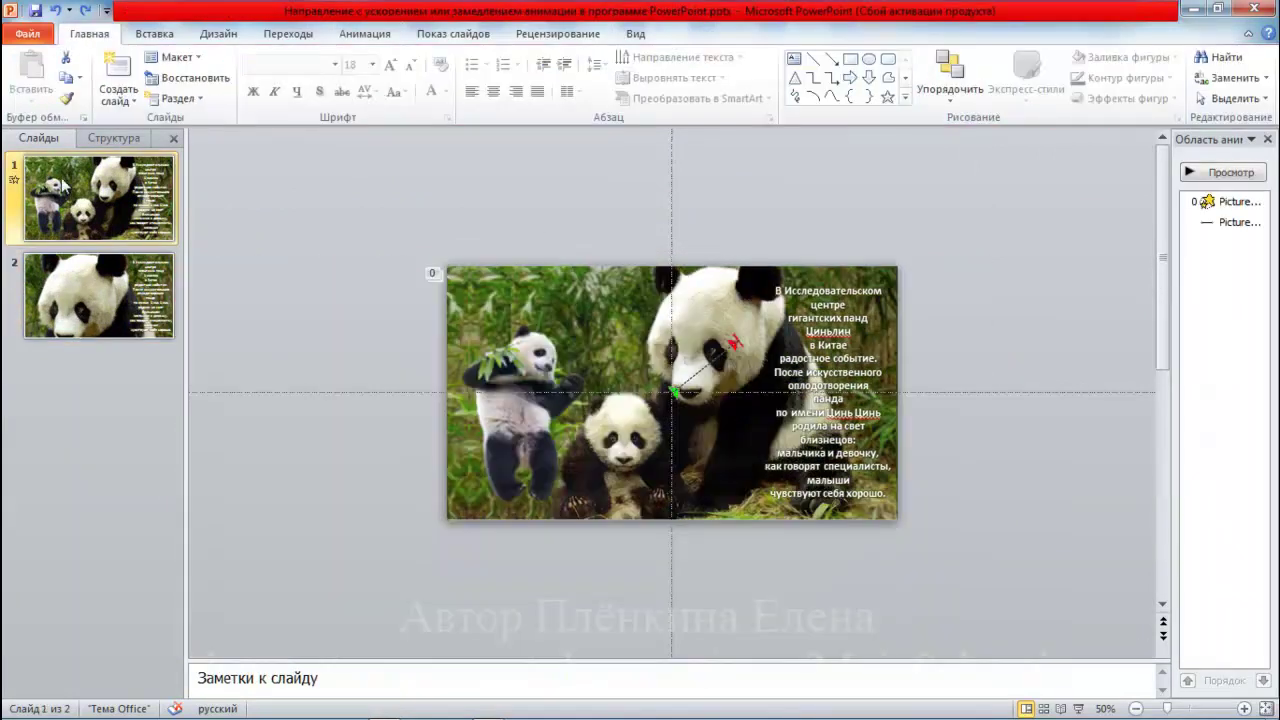
double_click(555, 287)
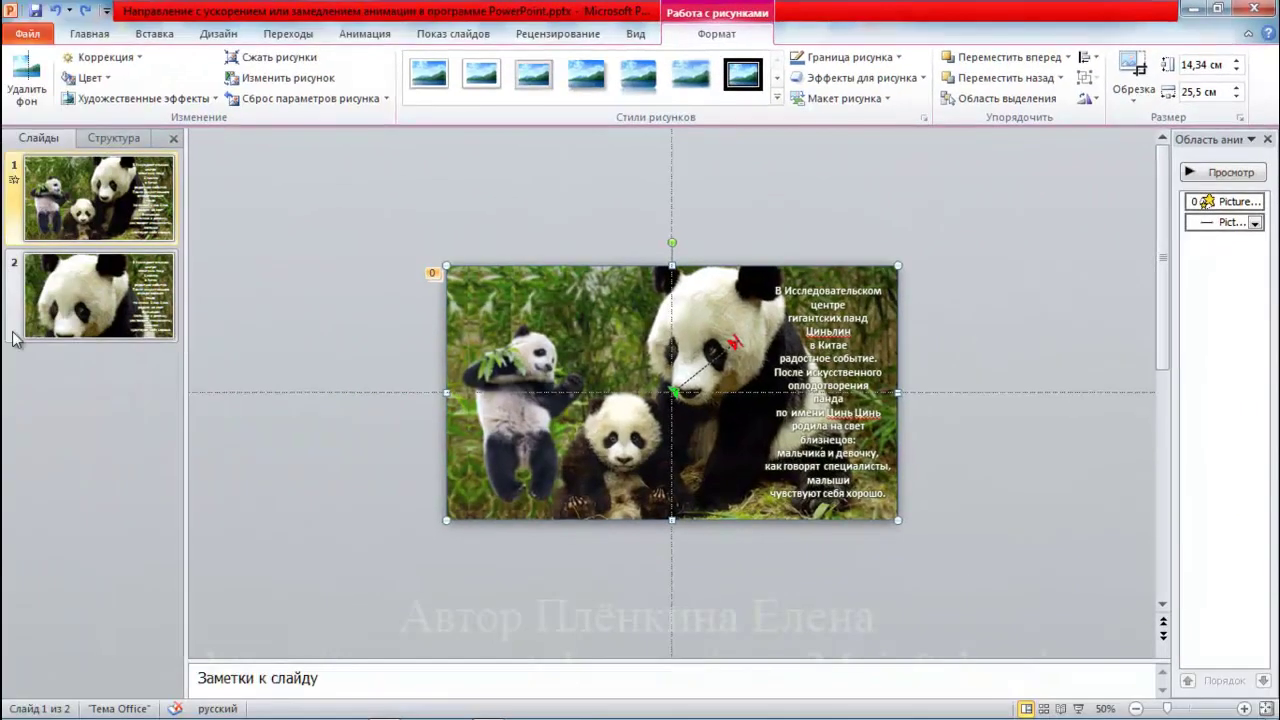
click(79, 284)
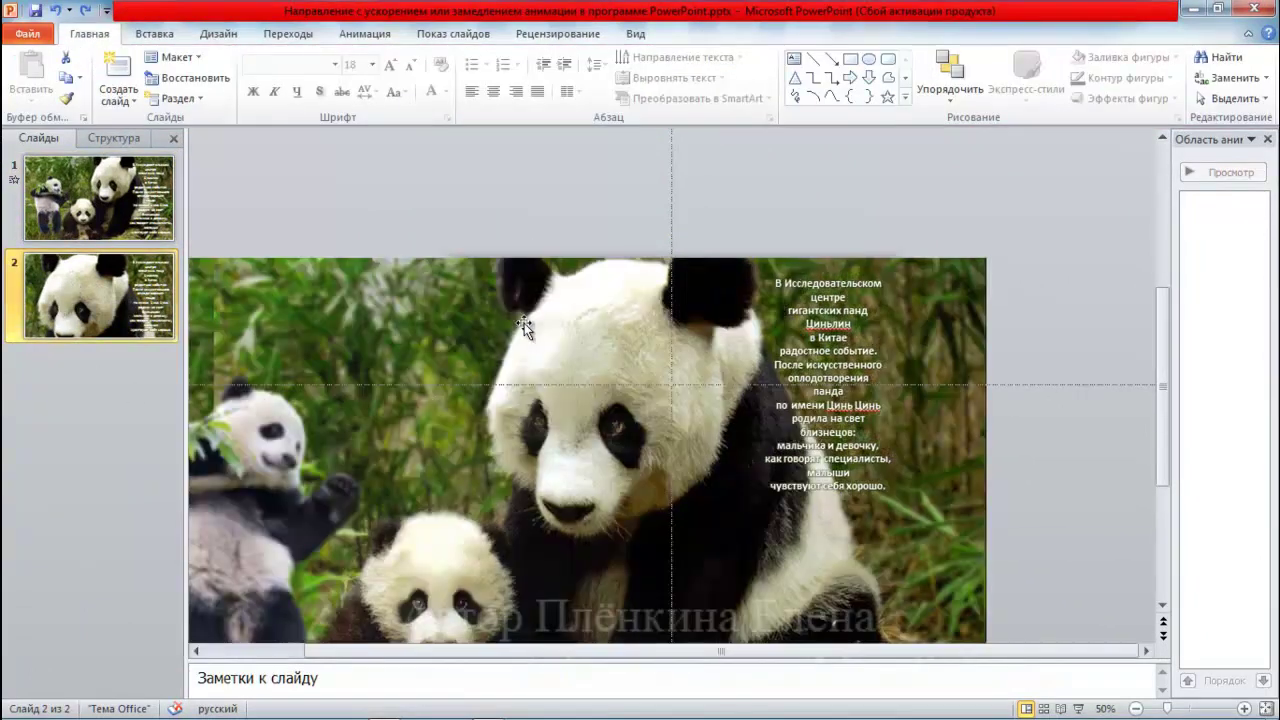
click(504, 308)
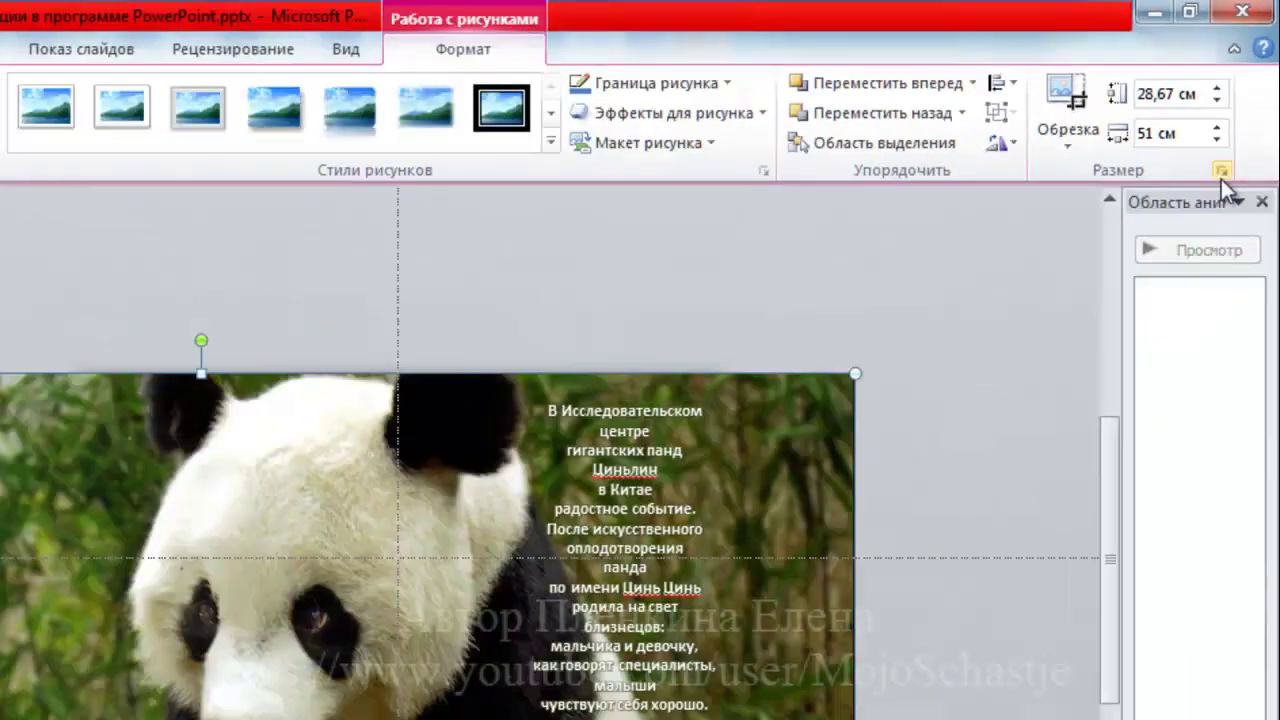
- Check the picture's 141% scale in the Size dialog, then nudge it down and right
click(1236, 138)
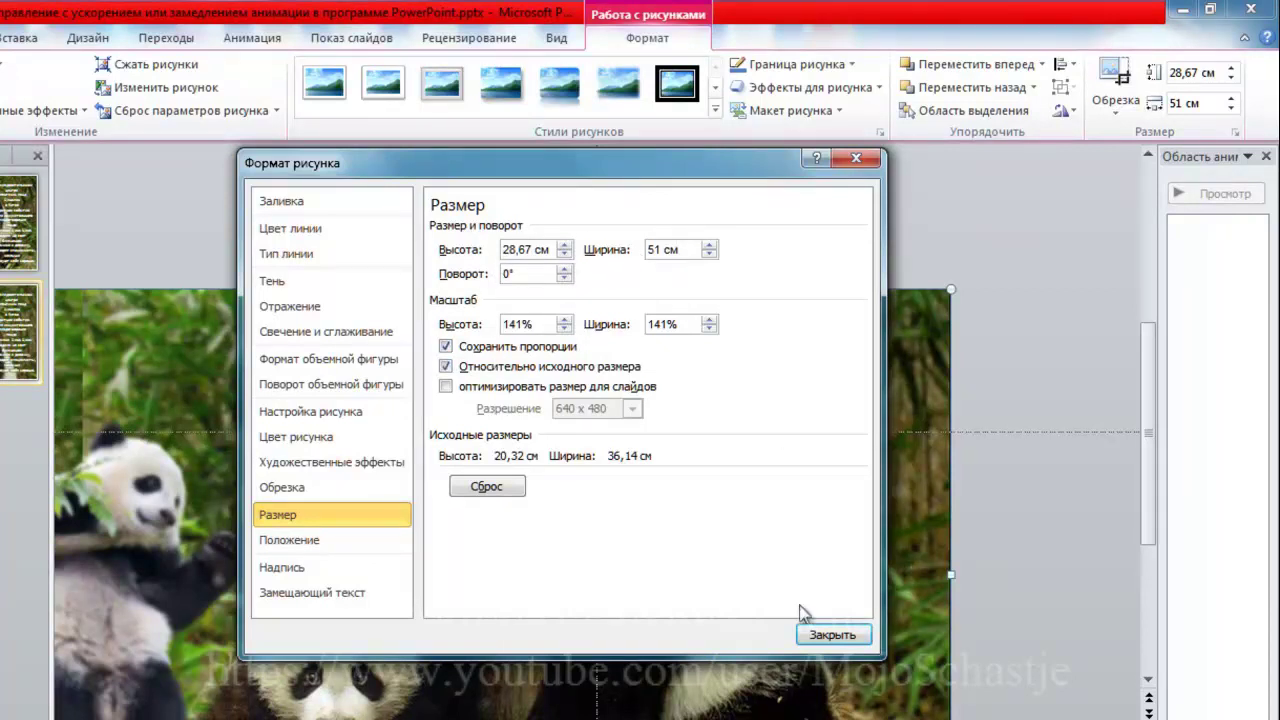
click(826, 636)
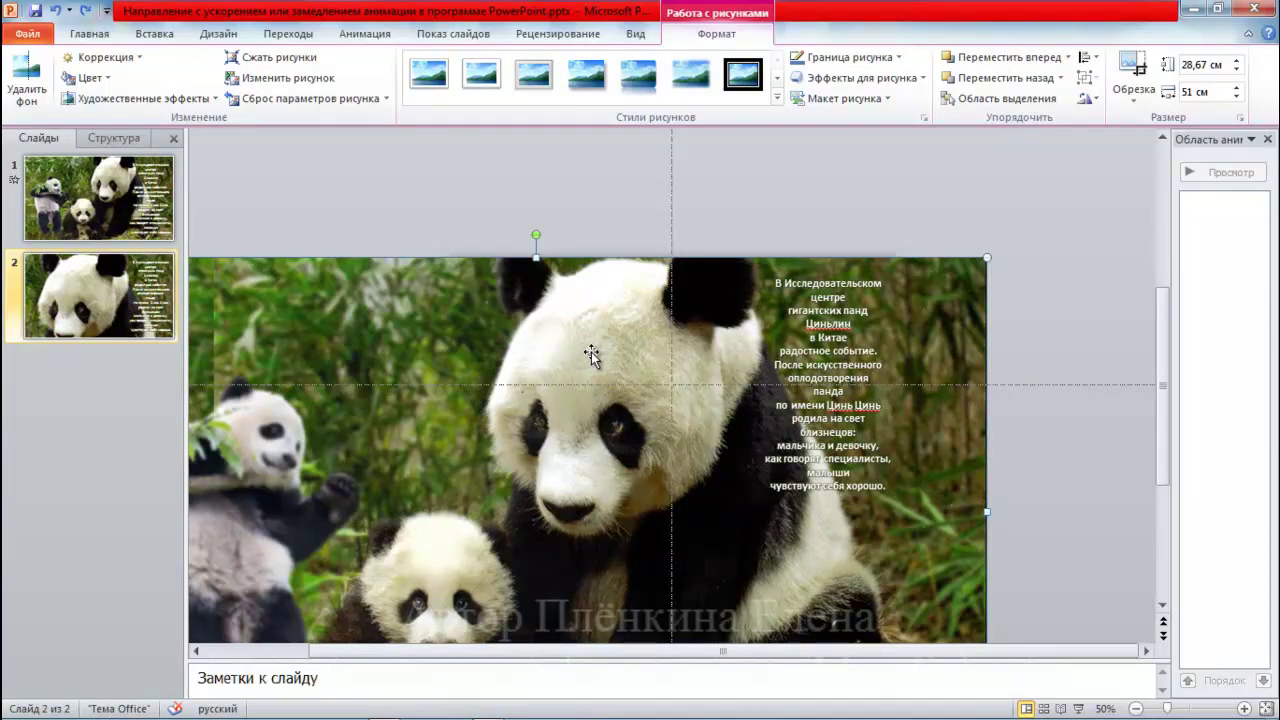
mouse_move(591, 351)
mouse_down()
mouse_move(580, 470)
mouse_move(584, 357)
mouse_up()
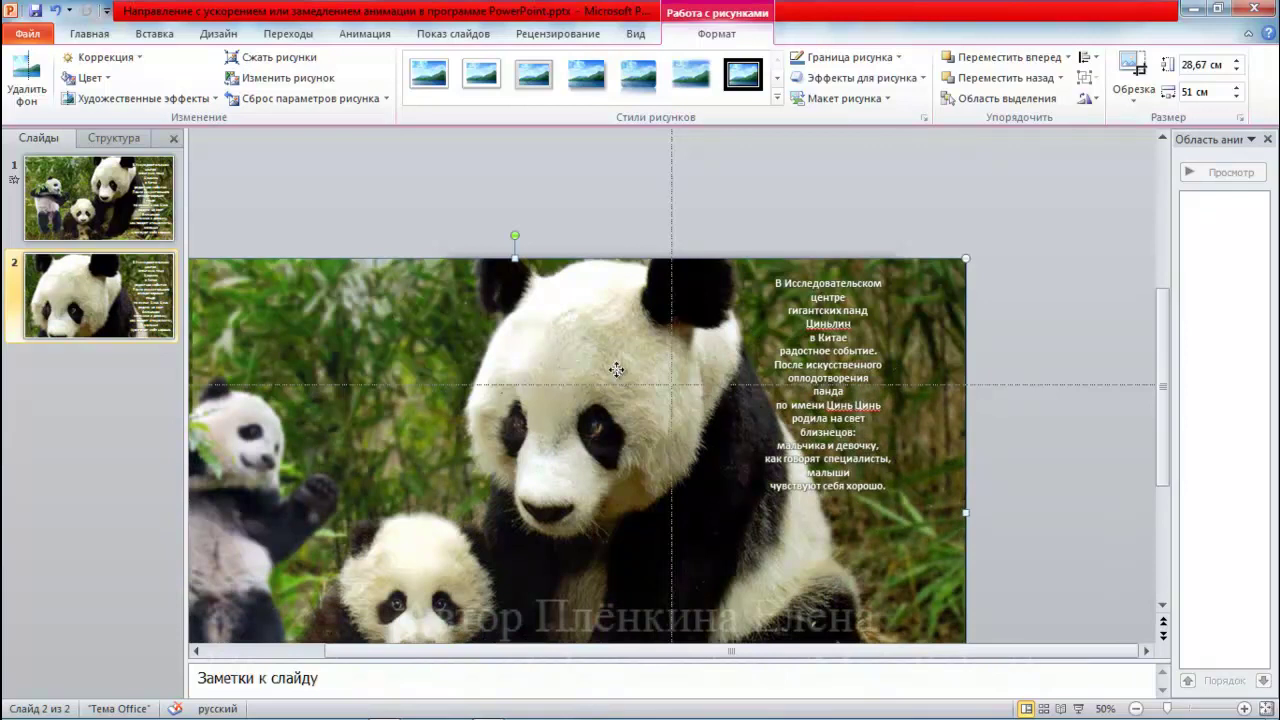
drag(617, 370, 634, 370)
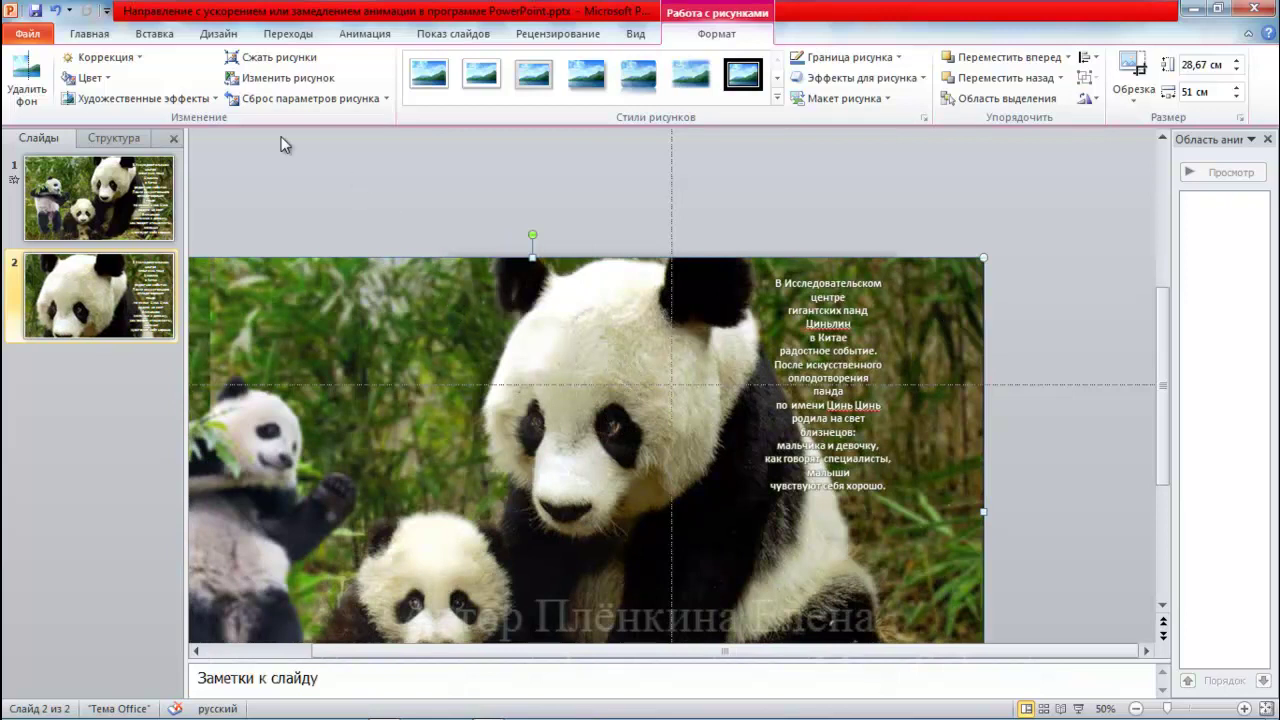
- Give slide 2's panda picture the Изменение размера emphasis with the Мелкий degree
click(365, 34)
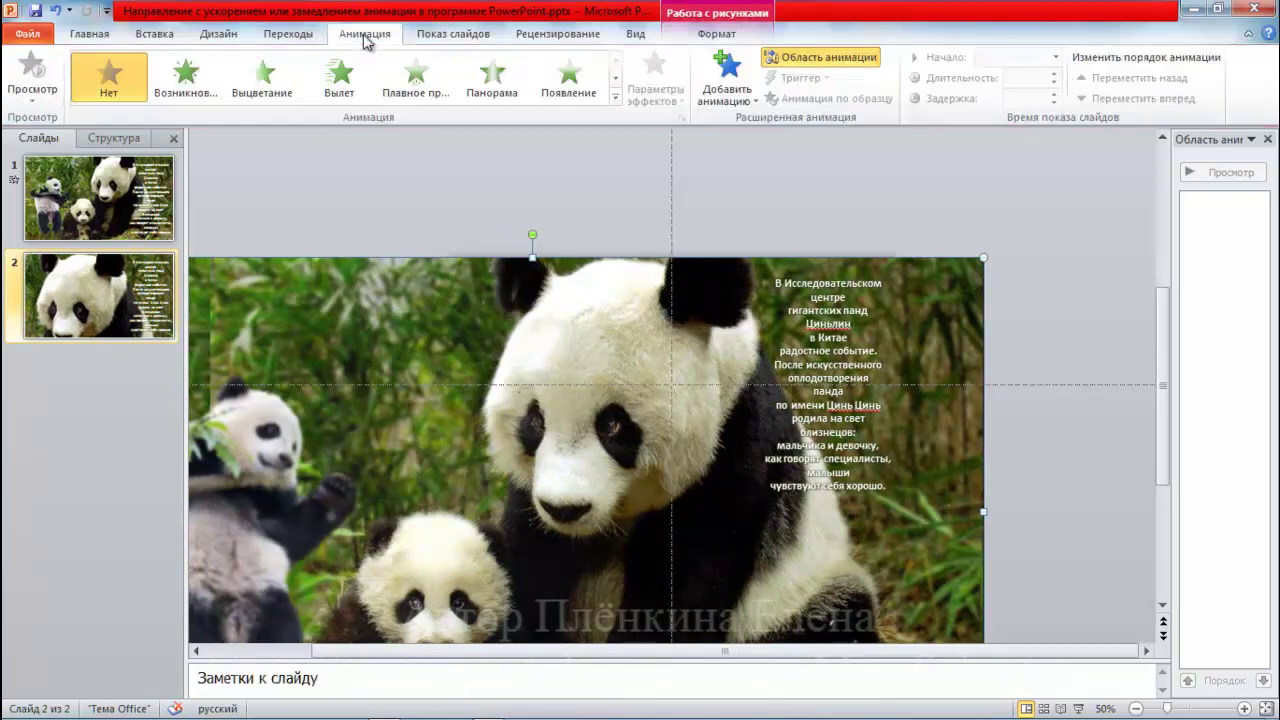
click(735, 72)
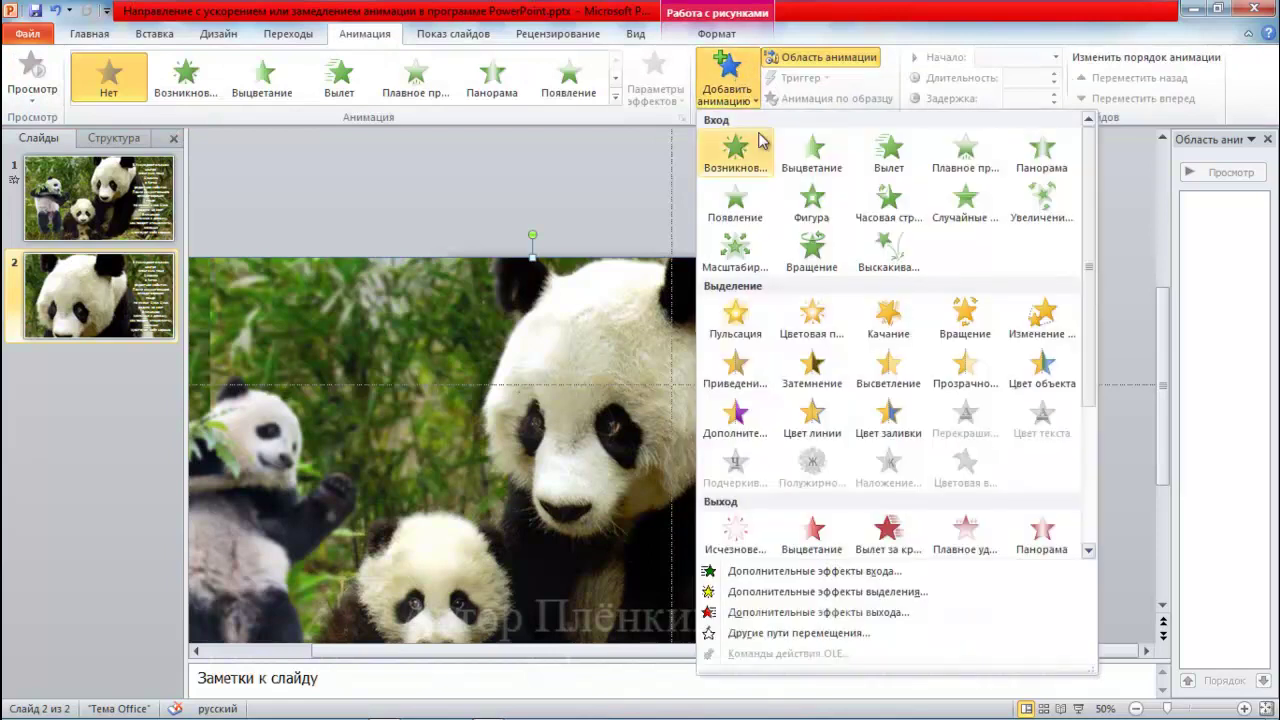
click(1045, 327)
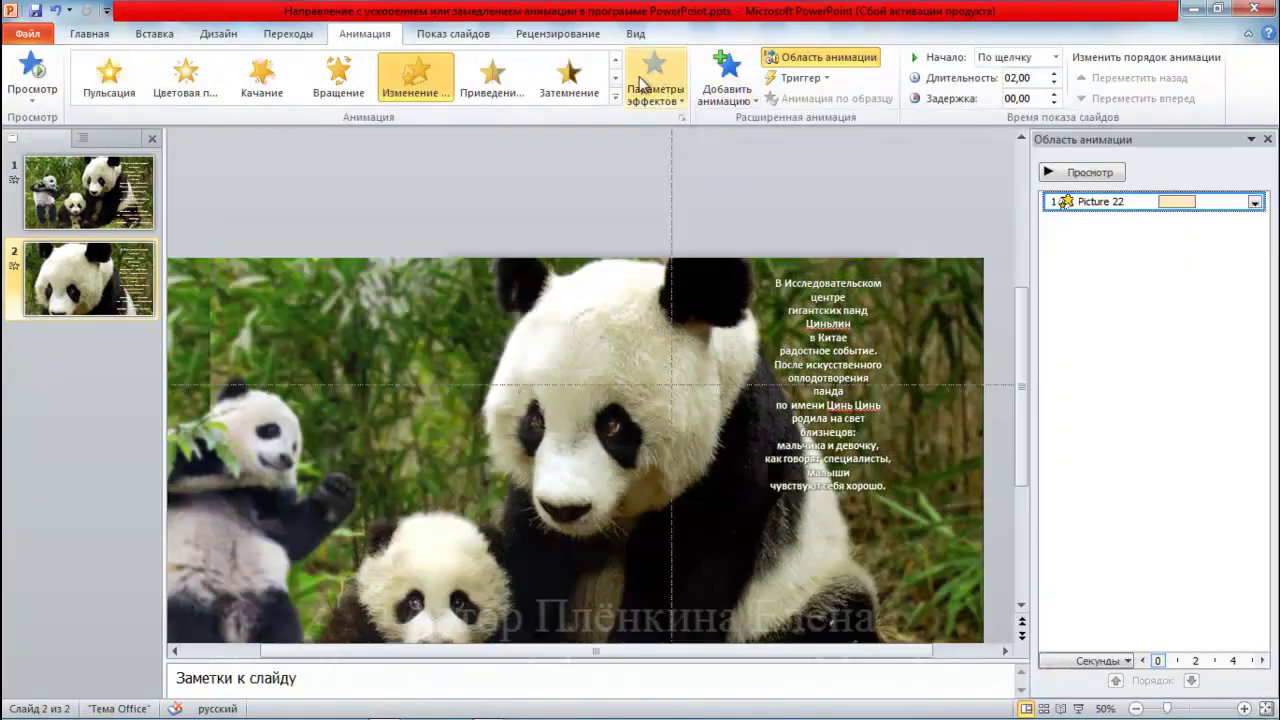
click(650, 93)
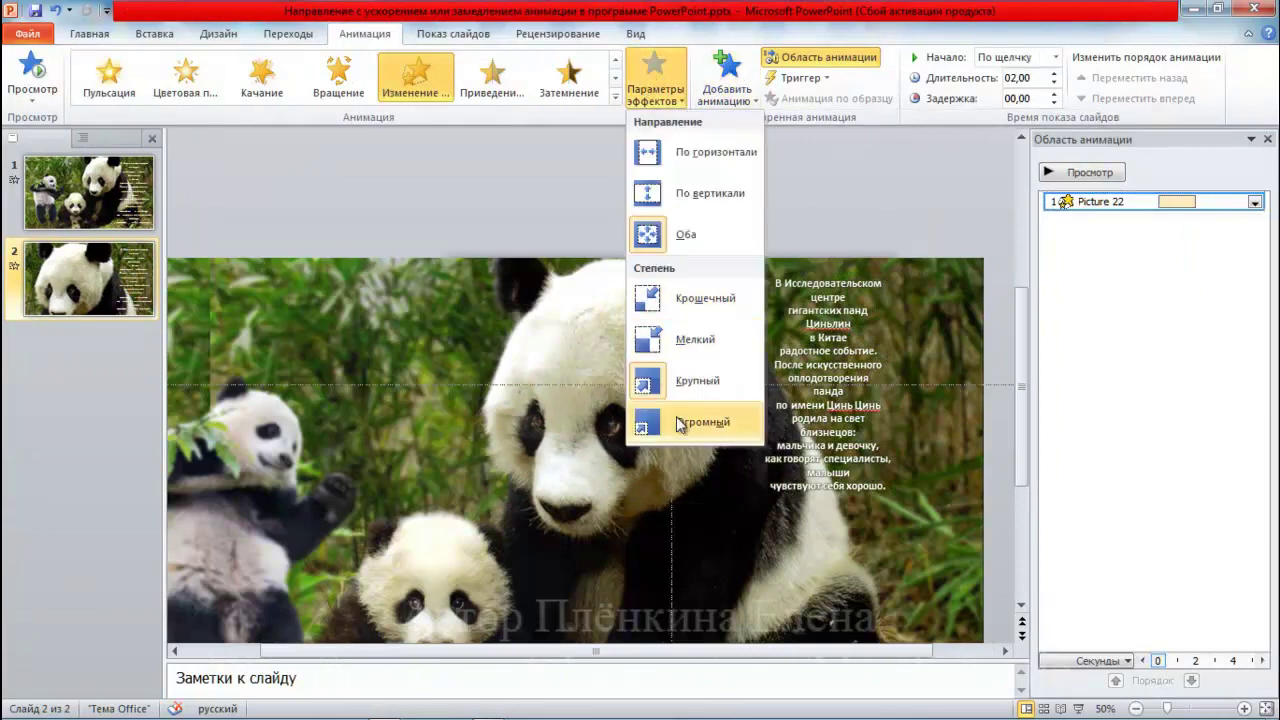
click(704, 346)
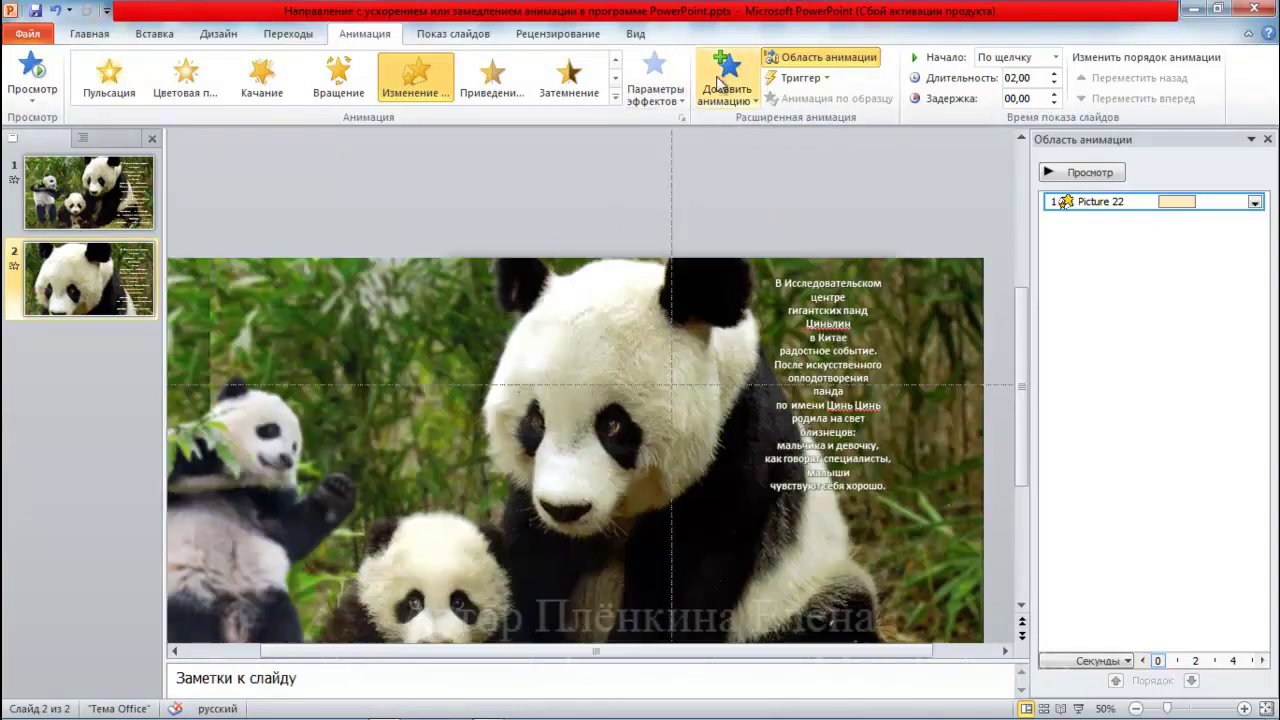
click(727, 80)
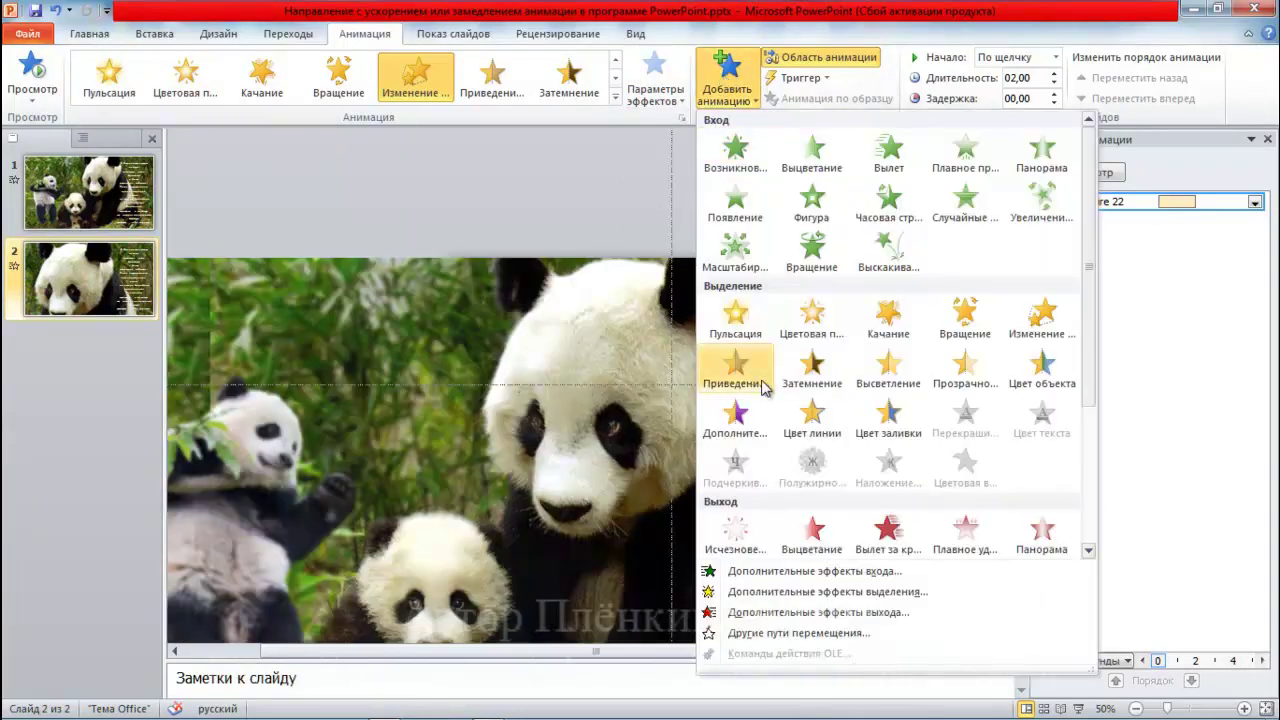
scroll(765, 388, down, 3)
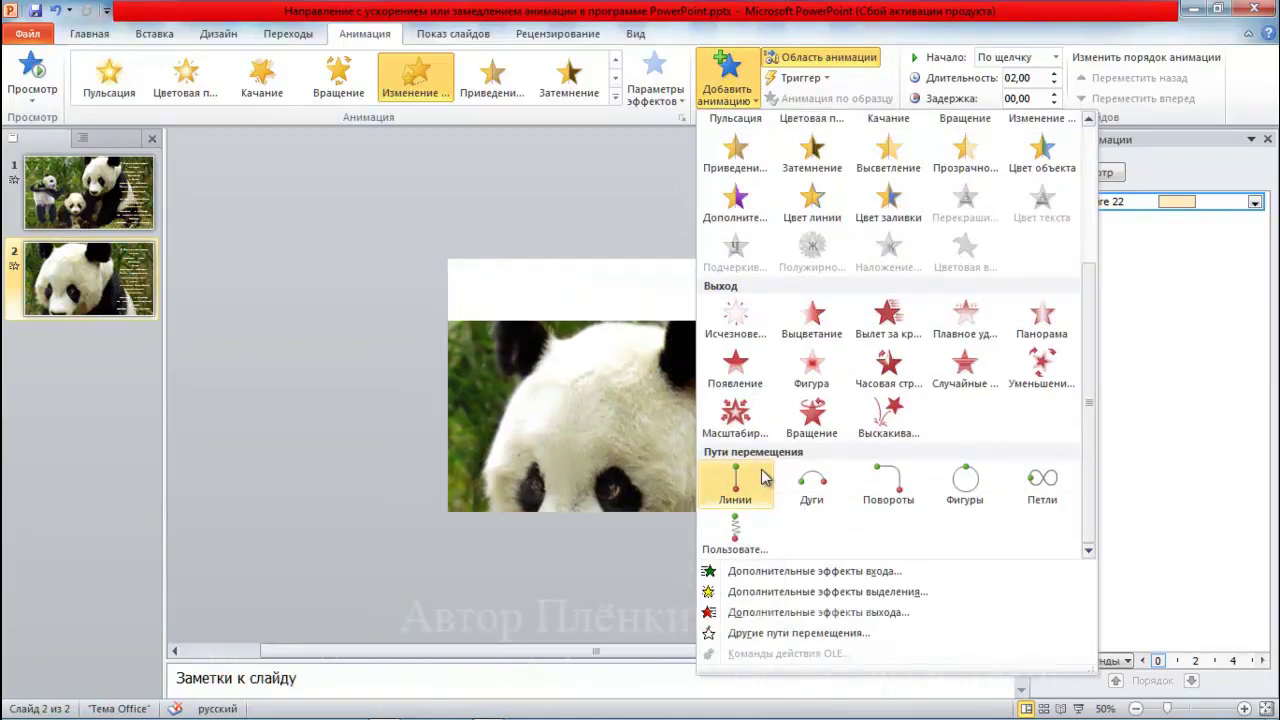
- Add a straight Линии motion path to the panda picture as its second animation
click(764, 479)
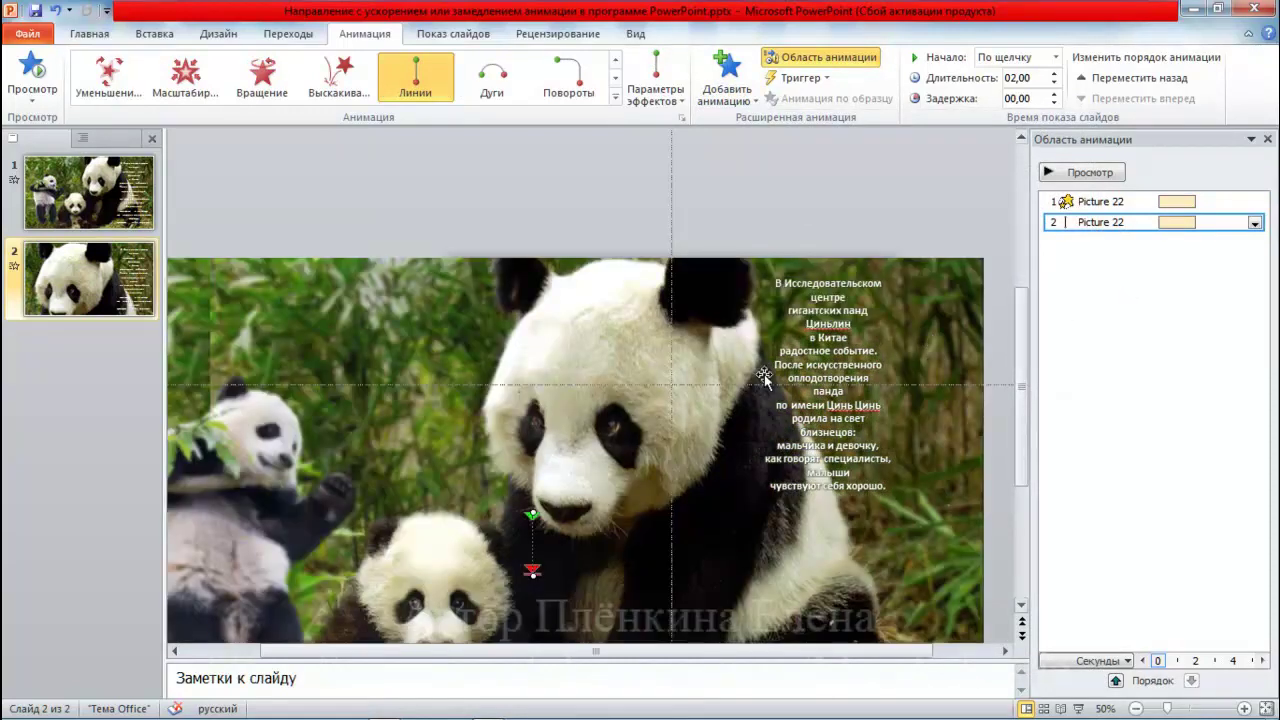
click(504, 333)
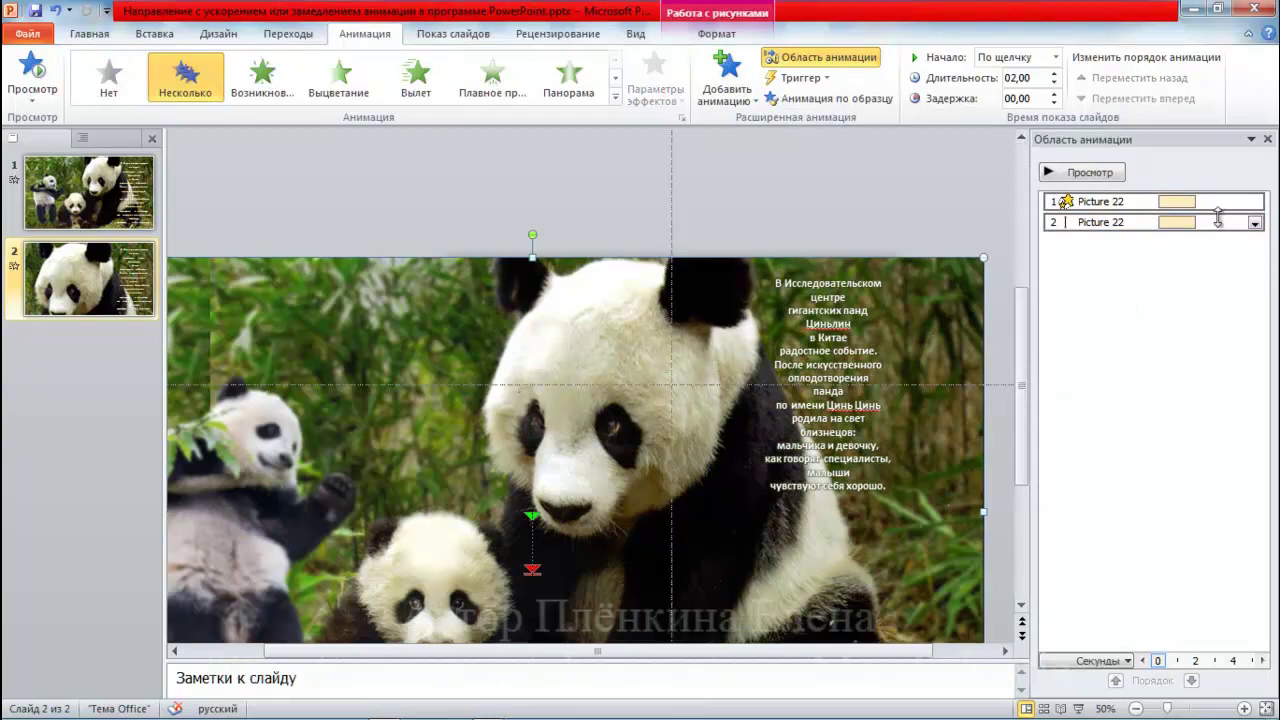
- Set the motion path to Запускать вместе с предыдущим and review the resize effect's 50% settings
click(1254, 222)
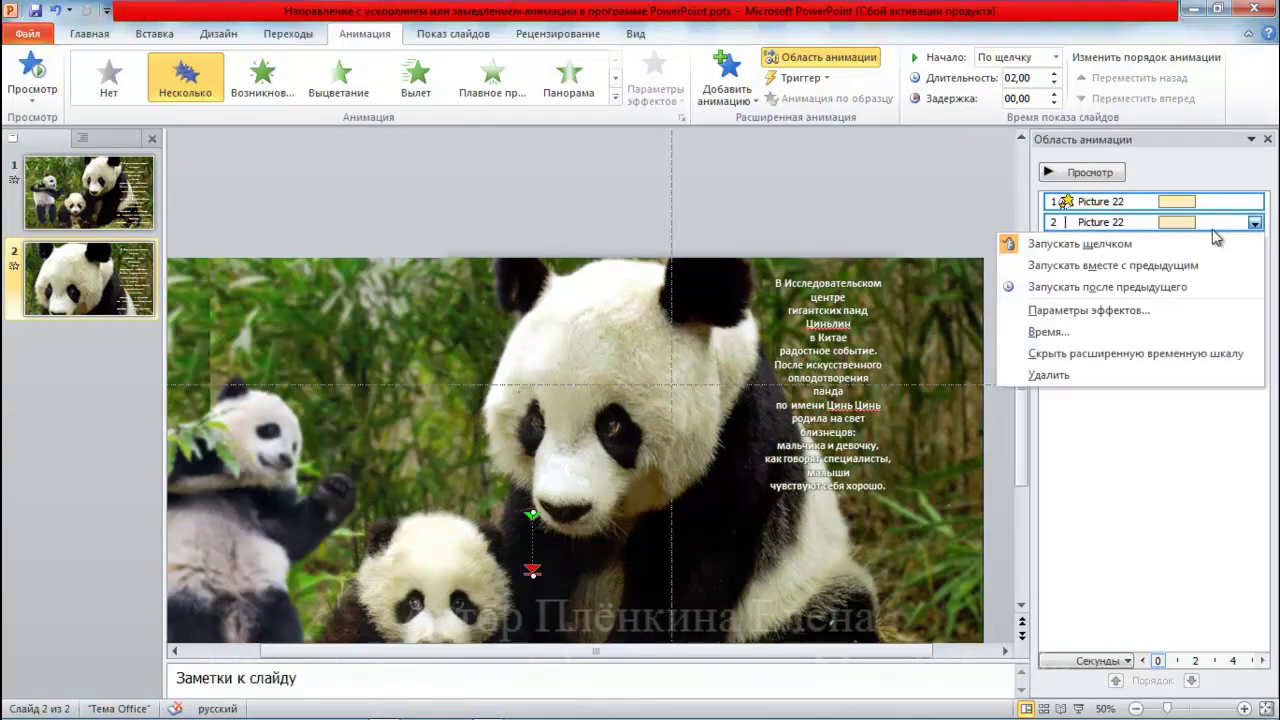
click(1149, 267)
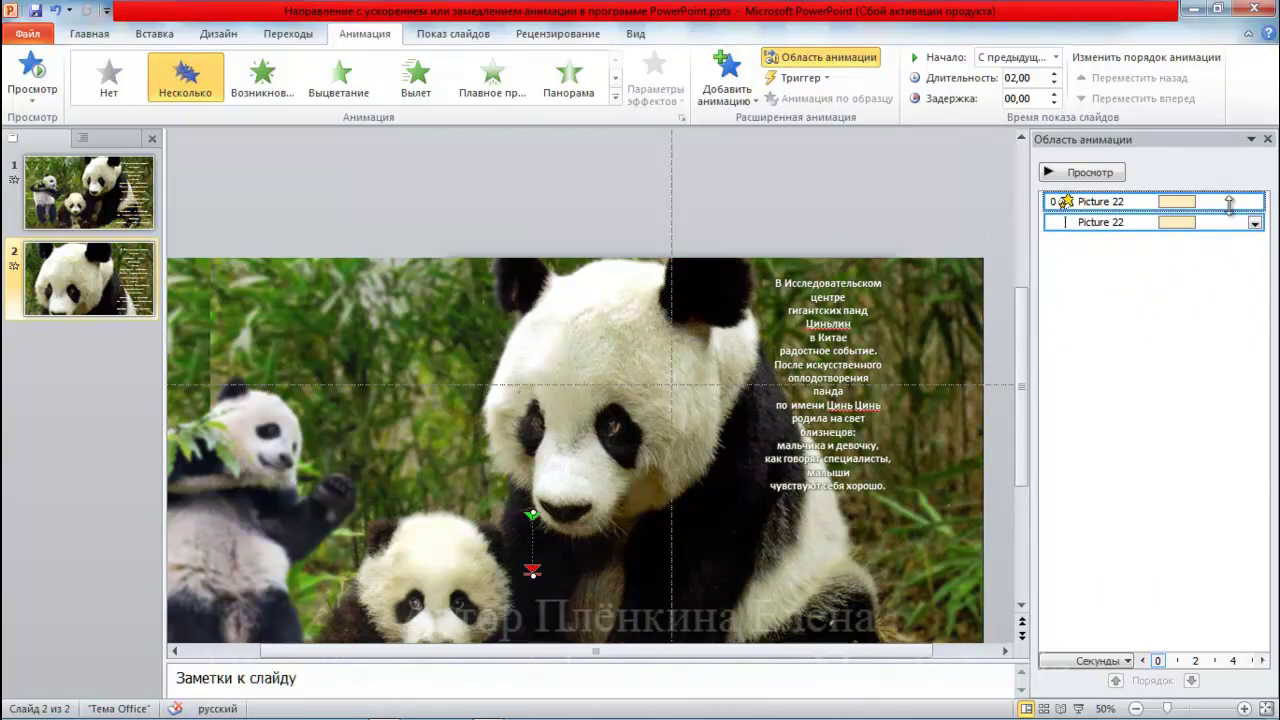
click(1254, 201)
click(1134, 290)
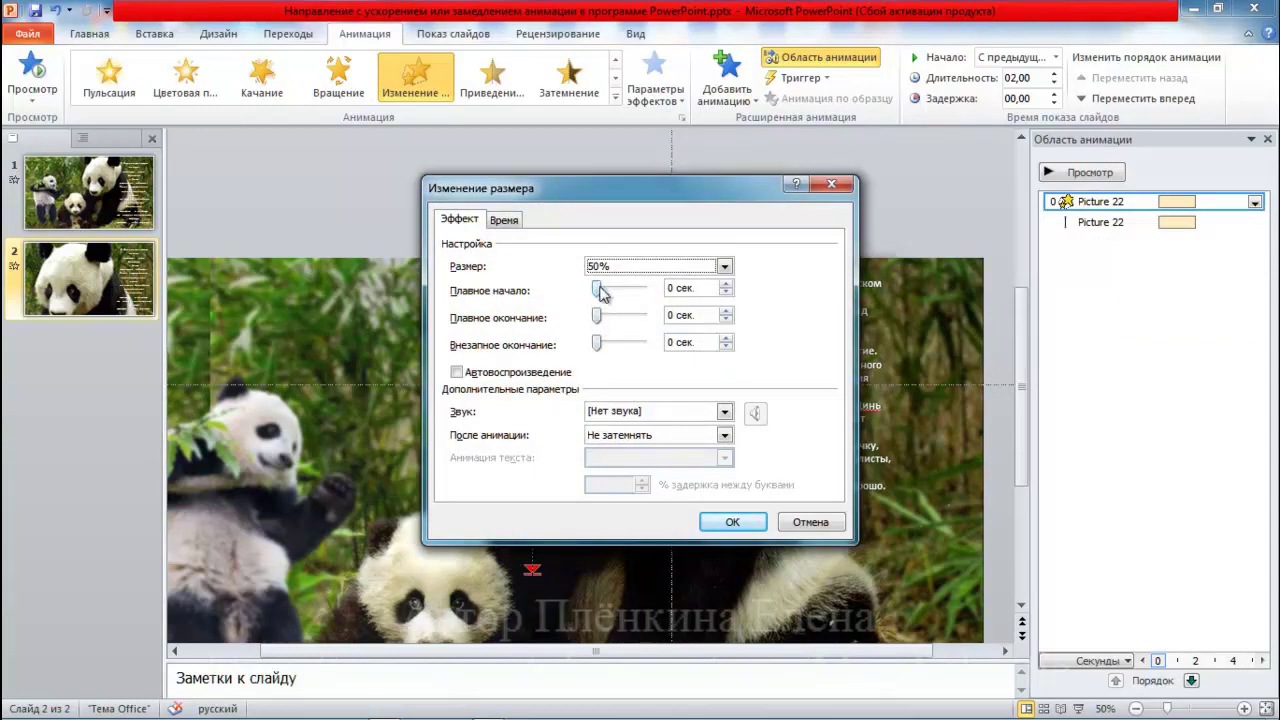
- Set the Вниз motion path's Плавное начало and Плавное окончание to 0 seconds
click(733, 521)
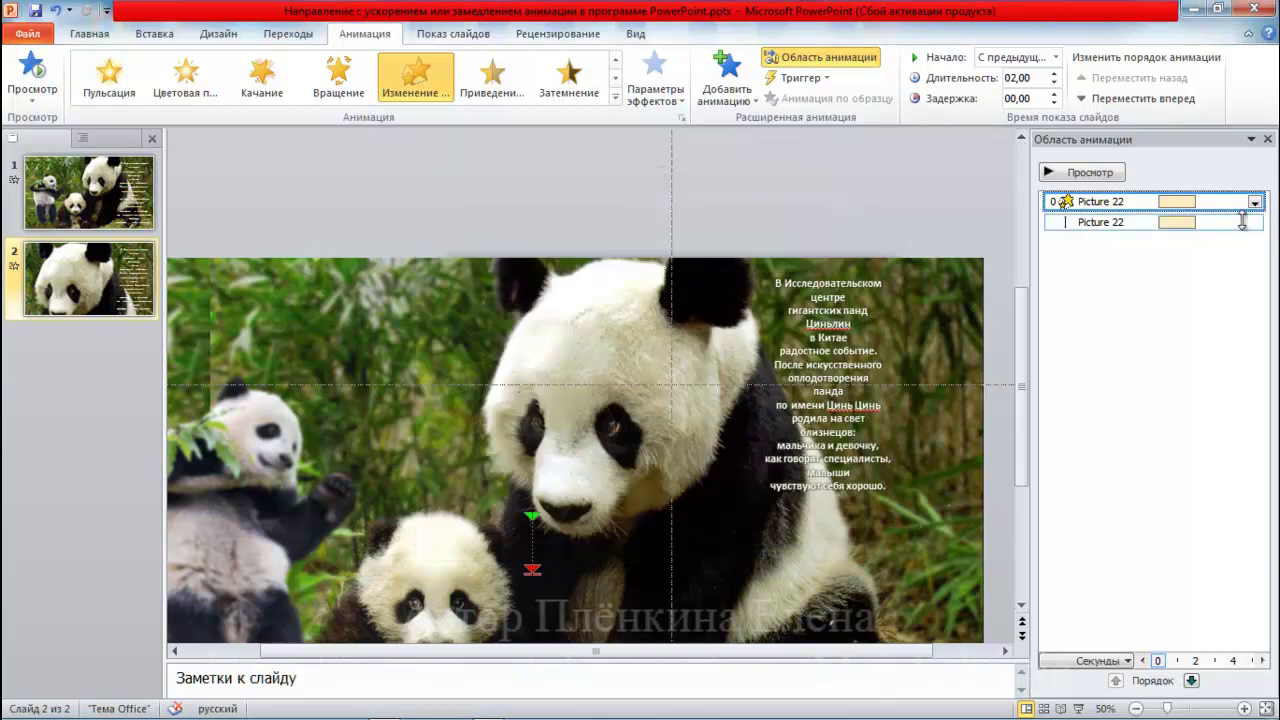
click(1207, 222)
click(1254, 222)
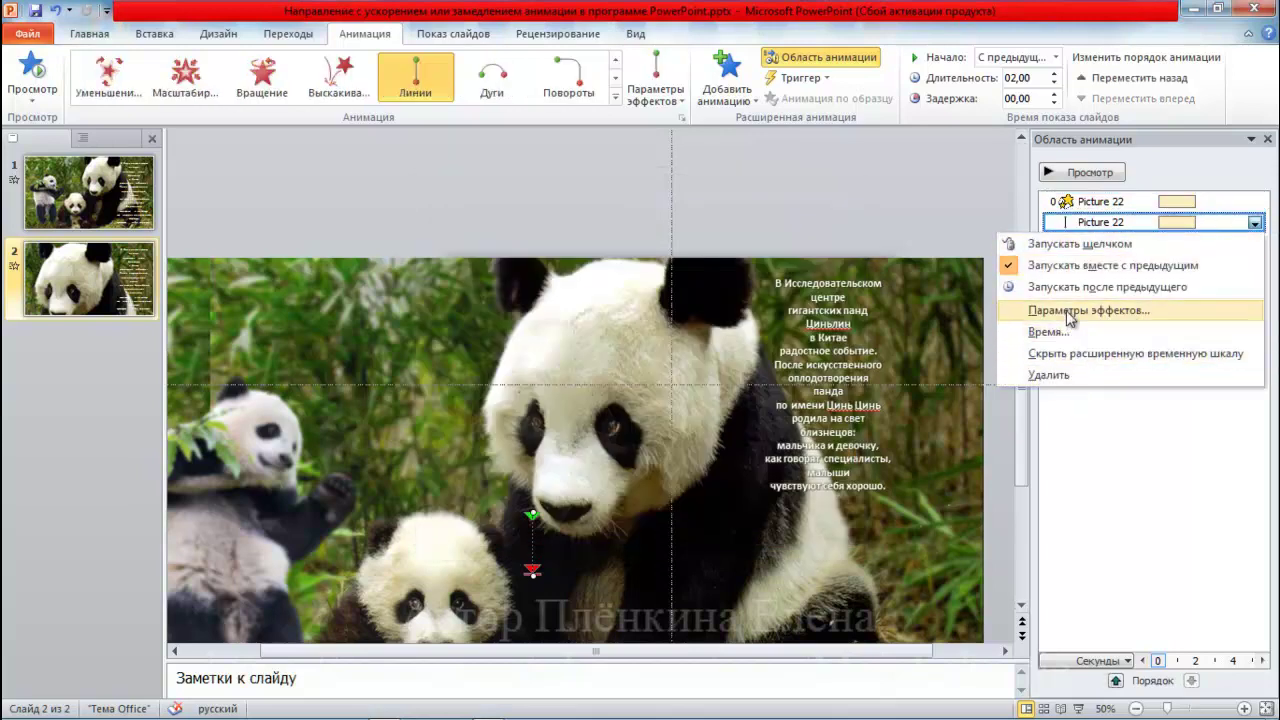
click(1070, 312)
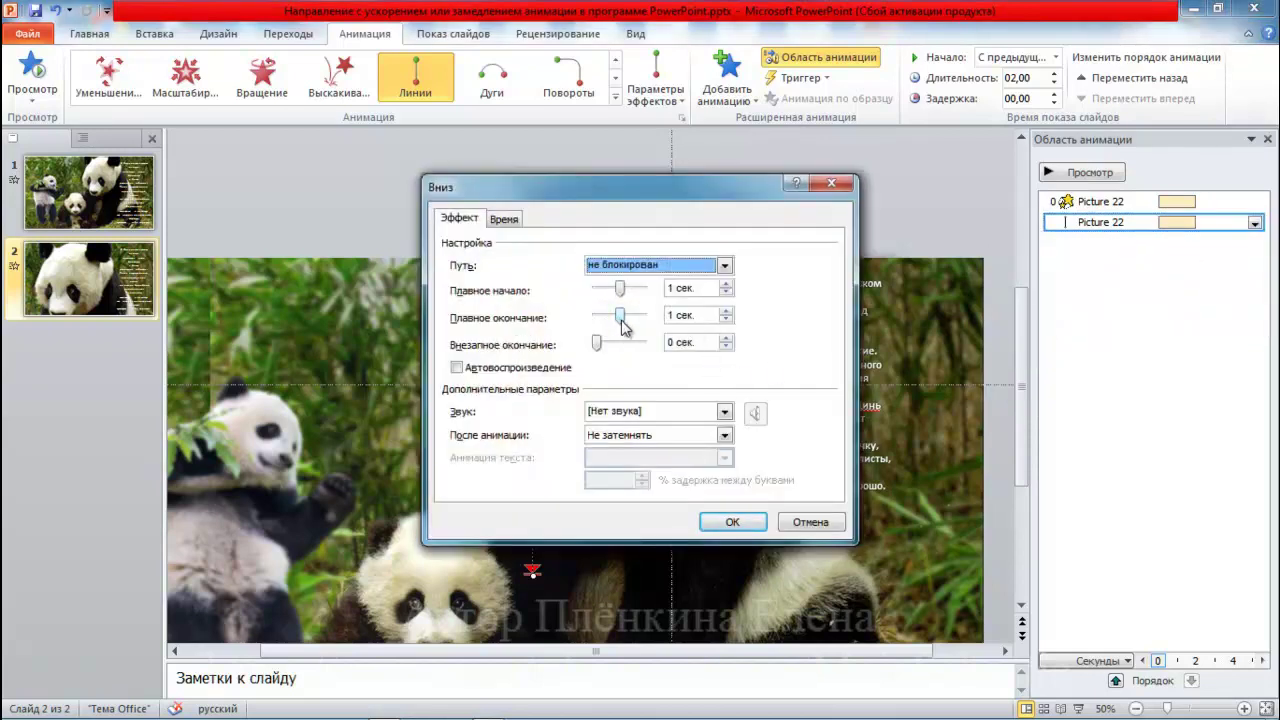
mouse_move(620, 316)
mouse_down()
mouse_move(585, 320)
mouse_move(586, 288)
mouse_up()
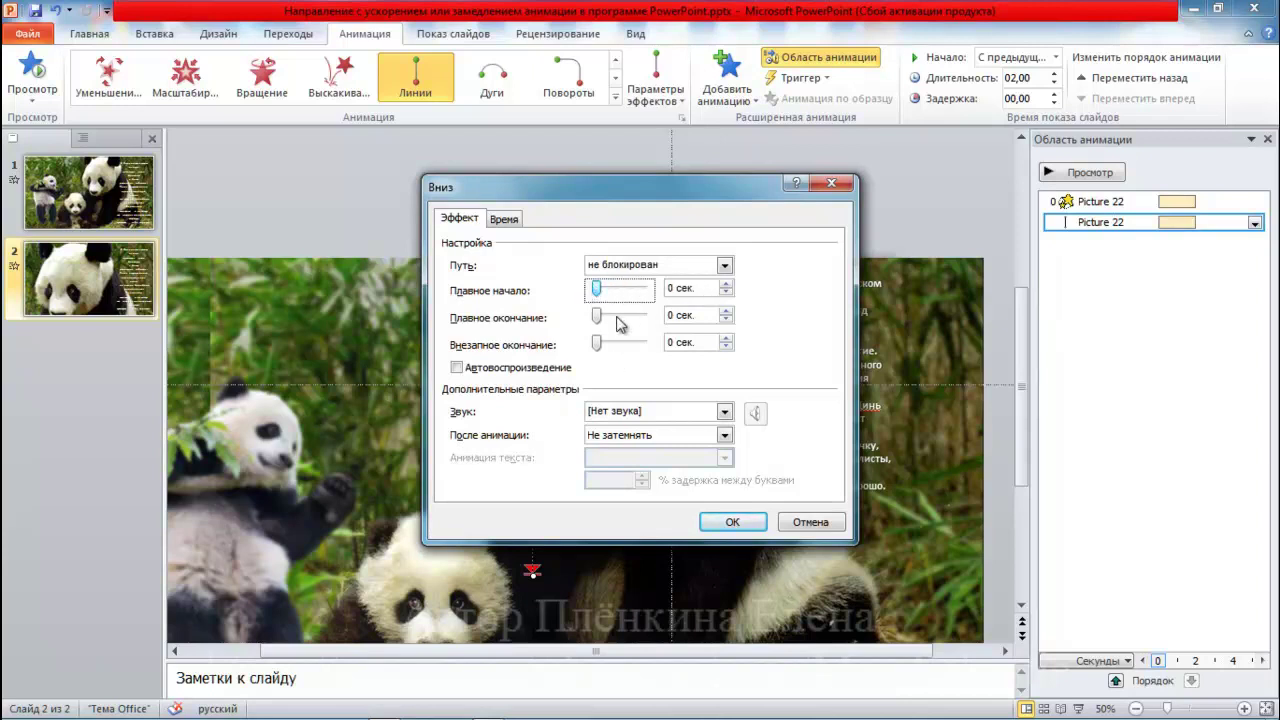
click(733, 523)
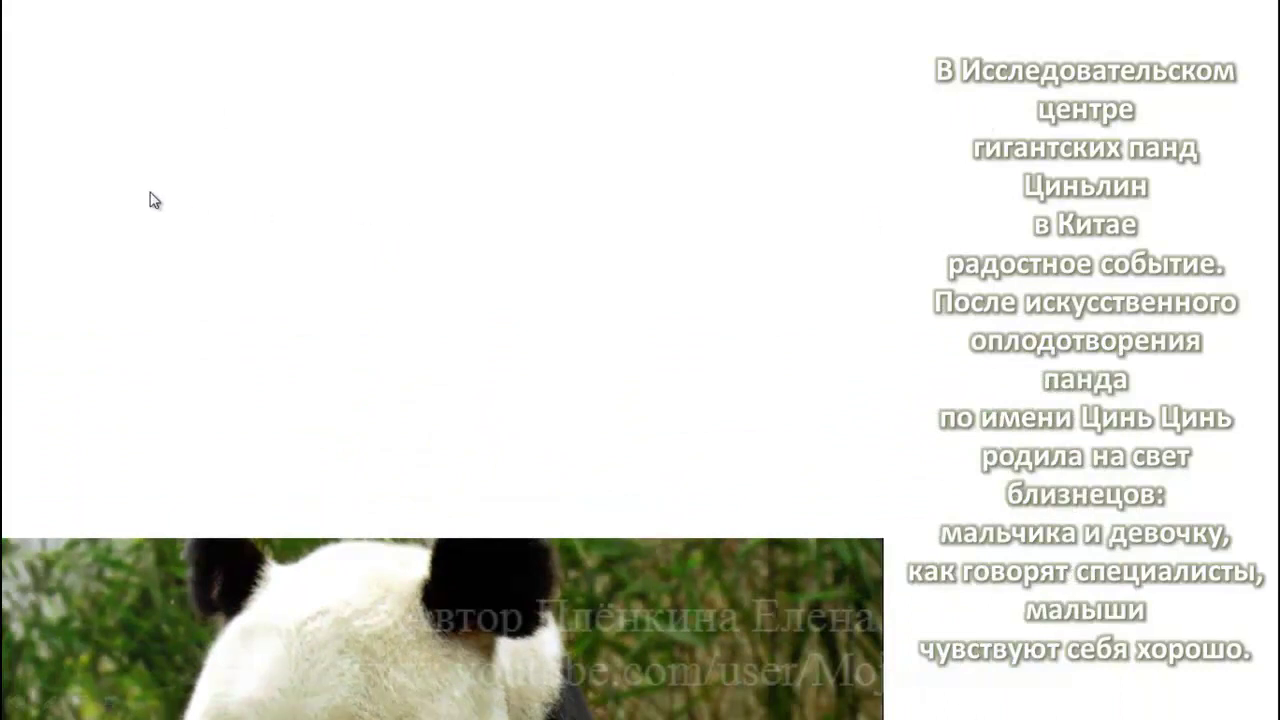
key(Escape)
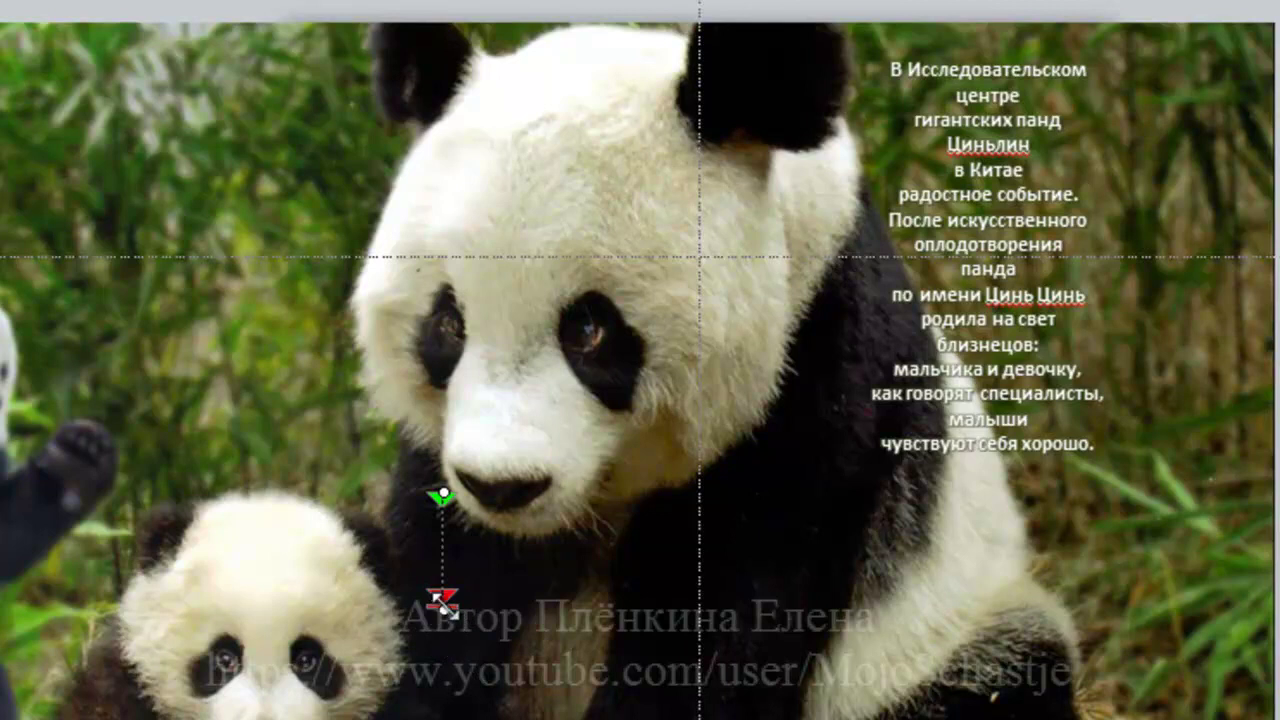
mouse_move(441, 606)
mouse_down()
mouse_move(556, 567)
mouse_move(687, 326)
mouse_move(698, 250)
mouse_up()
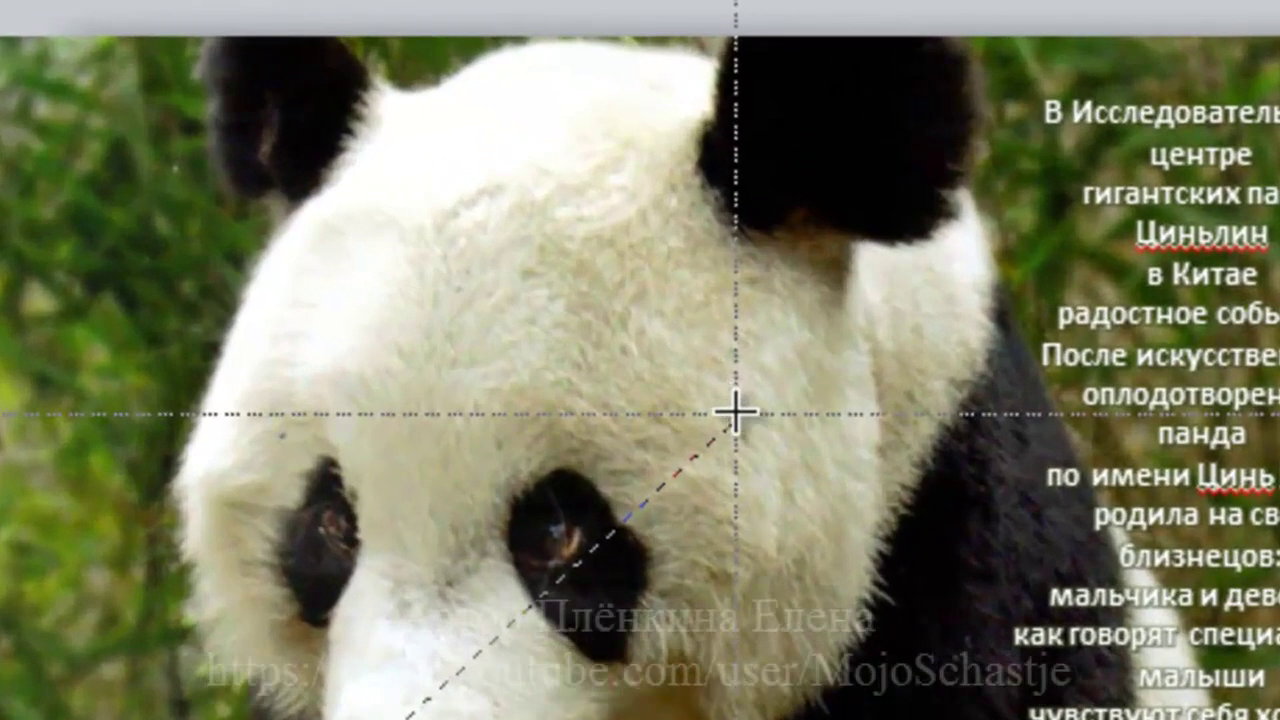
mouse_move(733, 404)
mouse_down()
mouse_move(738, 432)
mouse_move(735, 420)
mouse_up()
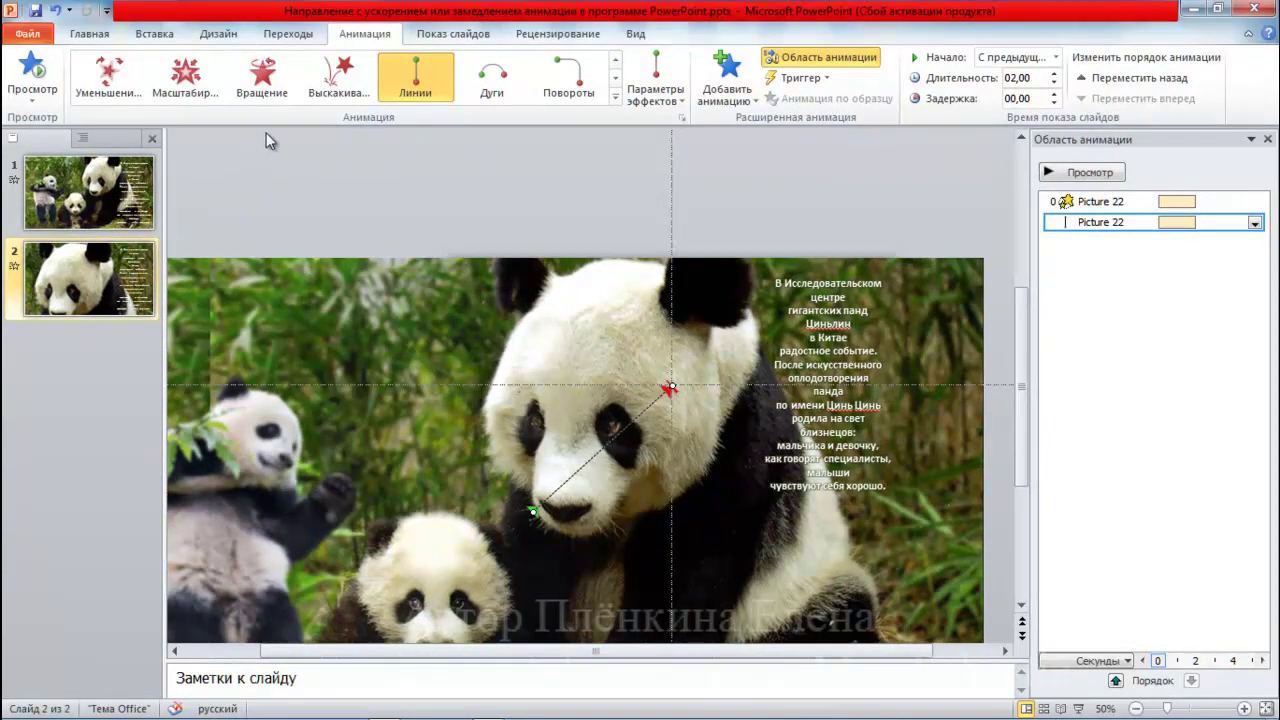
click(645, 35)
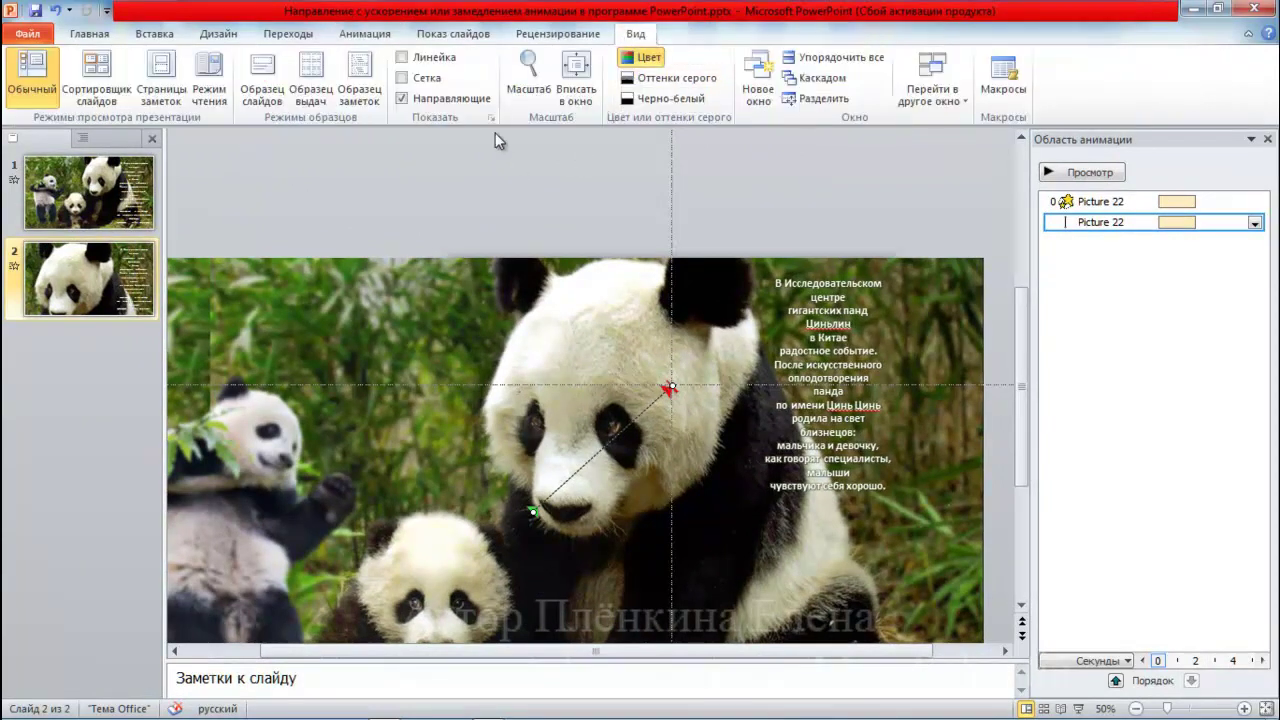
click(401, 80)
click(402, 60)
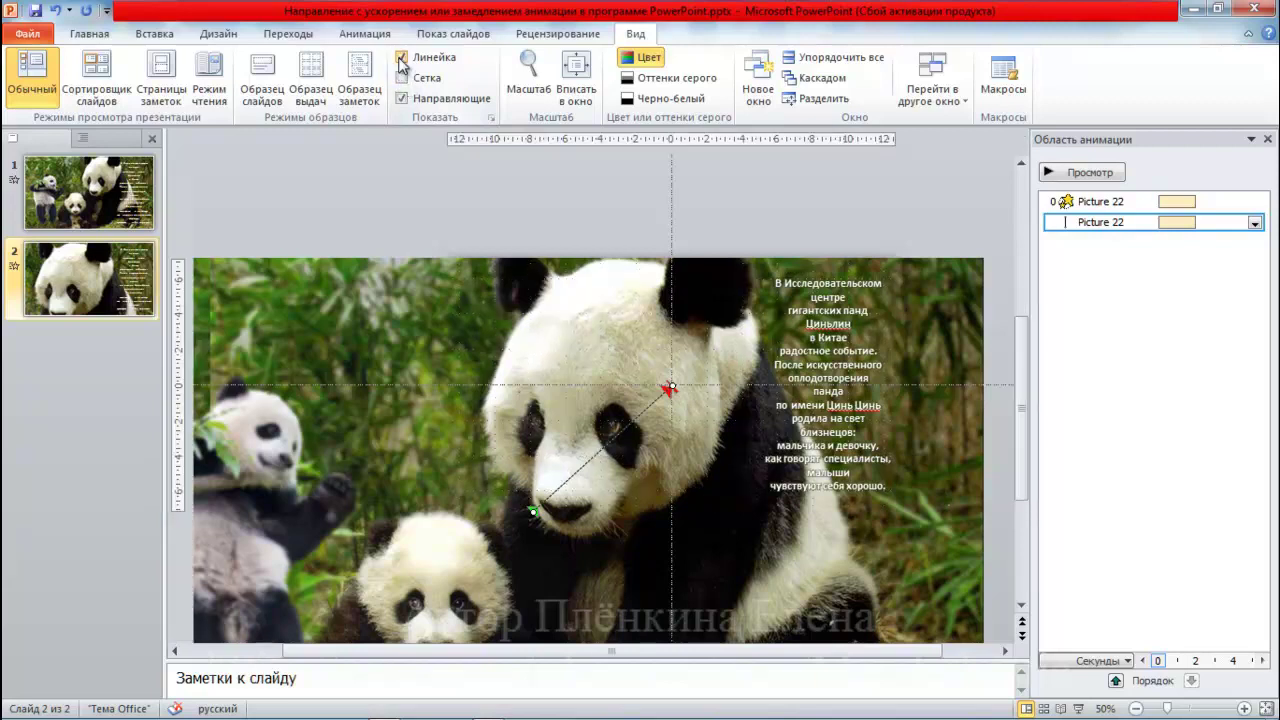
click(401, 60)
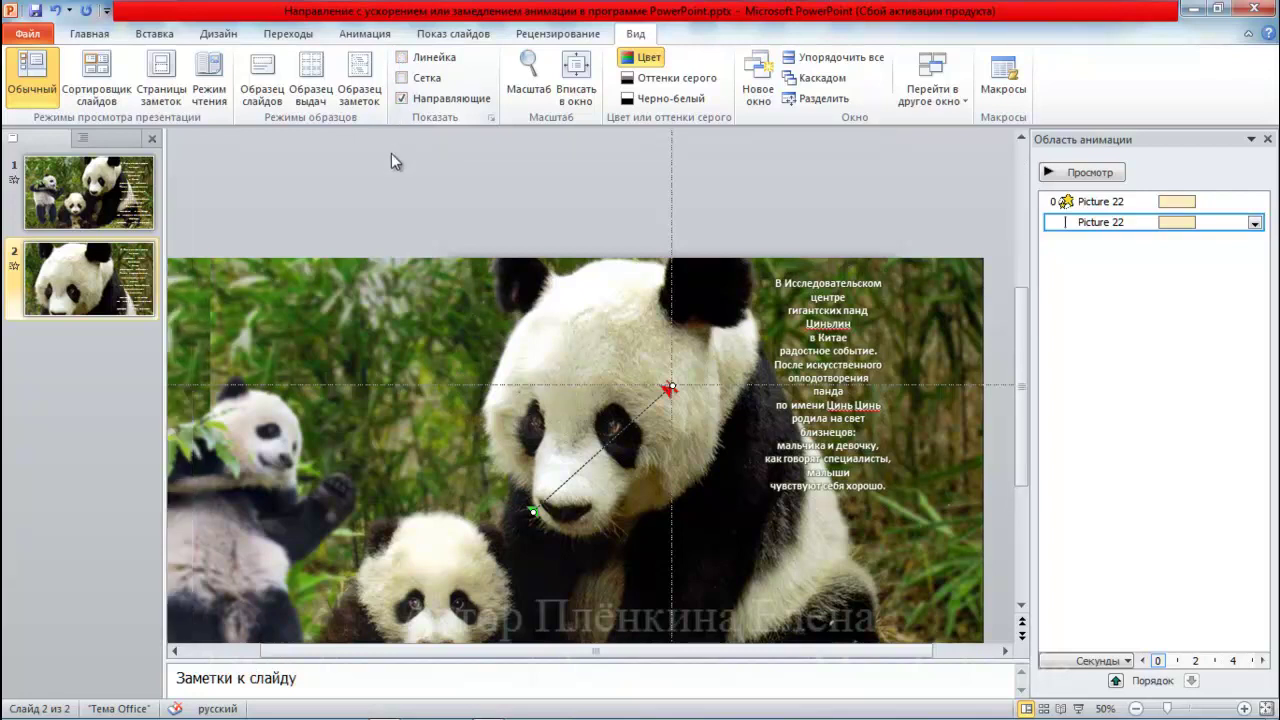
click(366, 36)
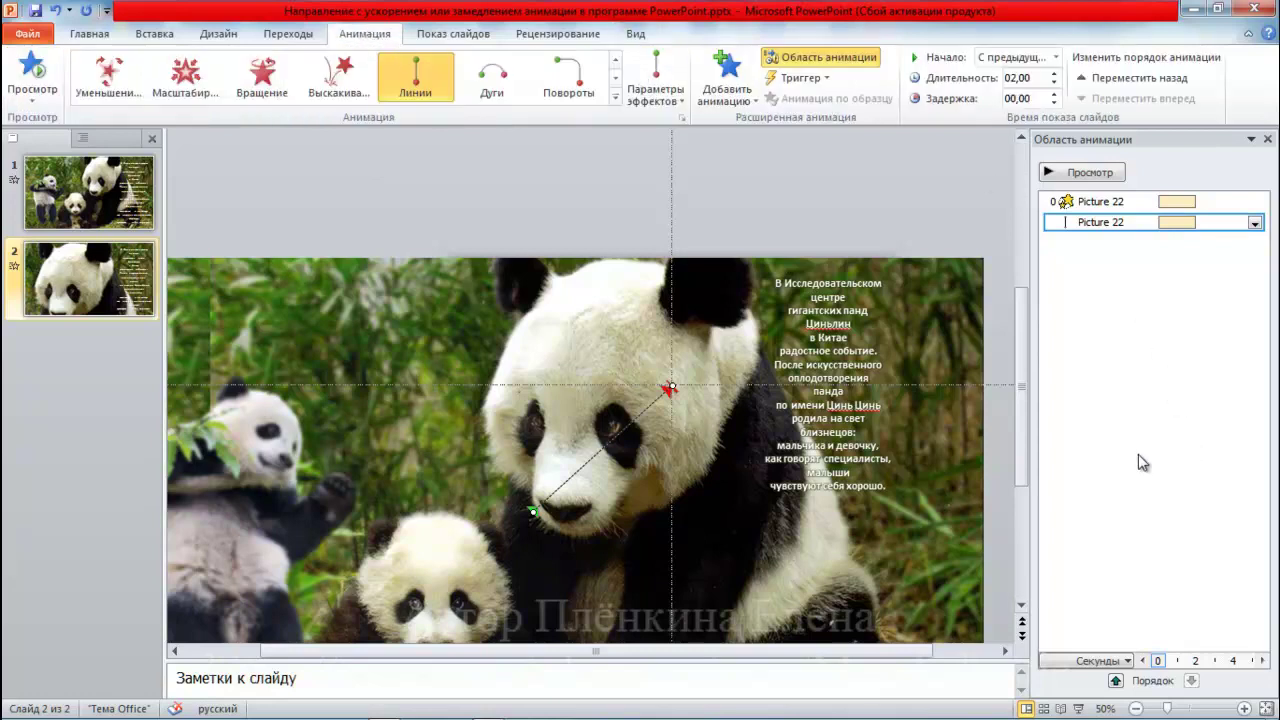
- Zoom out to 30%, undo a trial photo move, and preview slide 2 as a slide show
click(1155, 709)
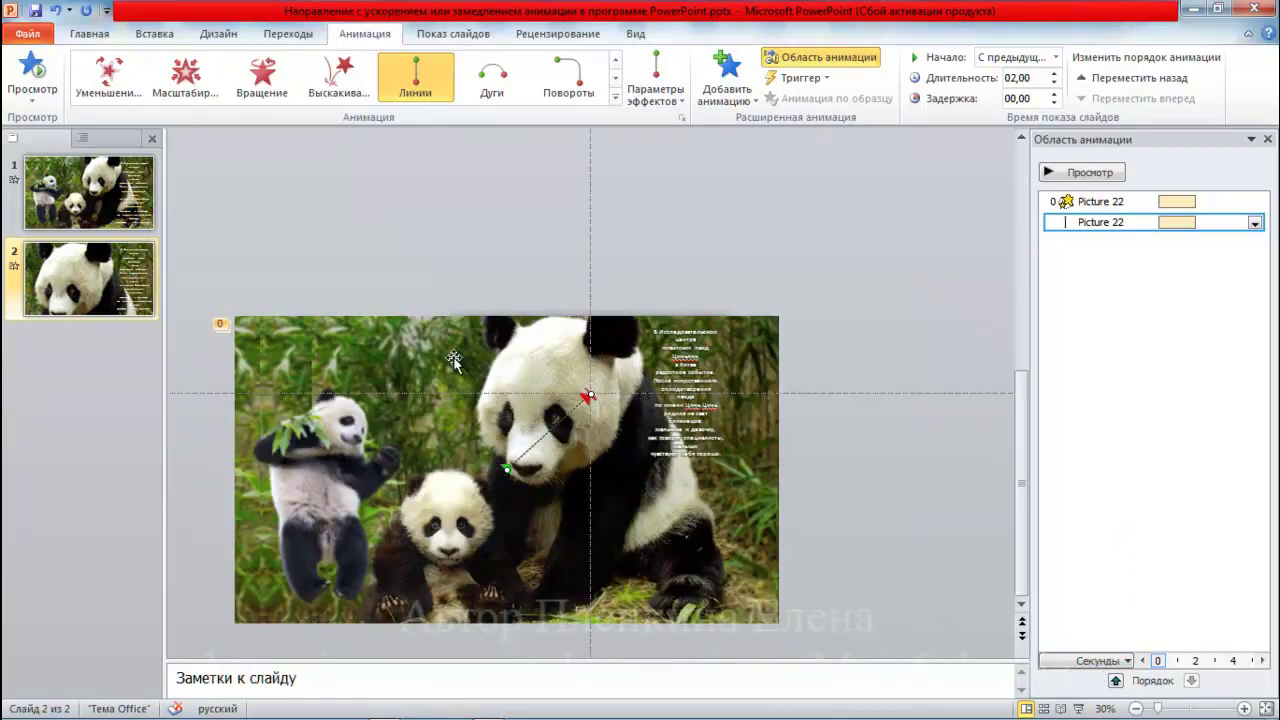
drag(453, 352, 455, 470)
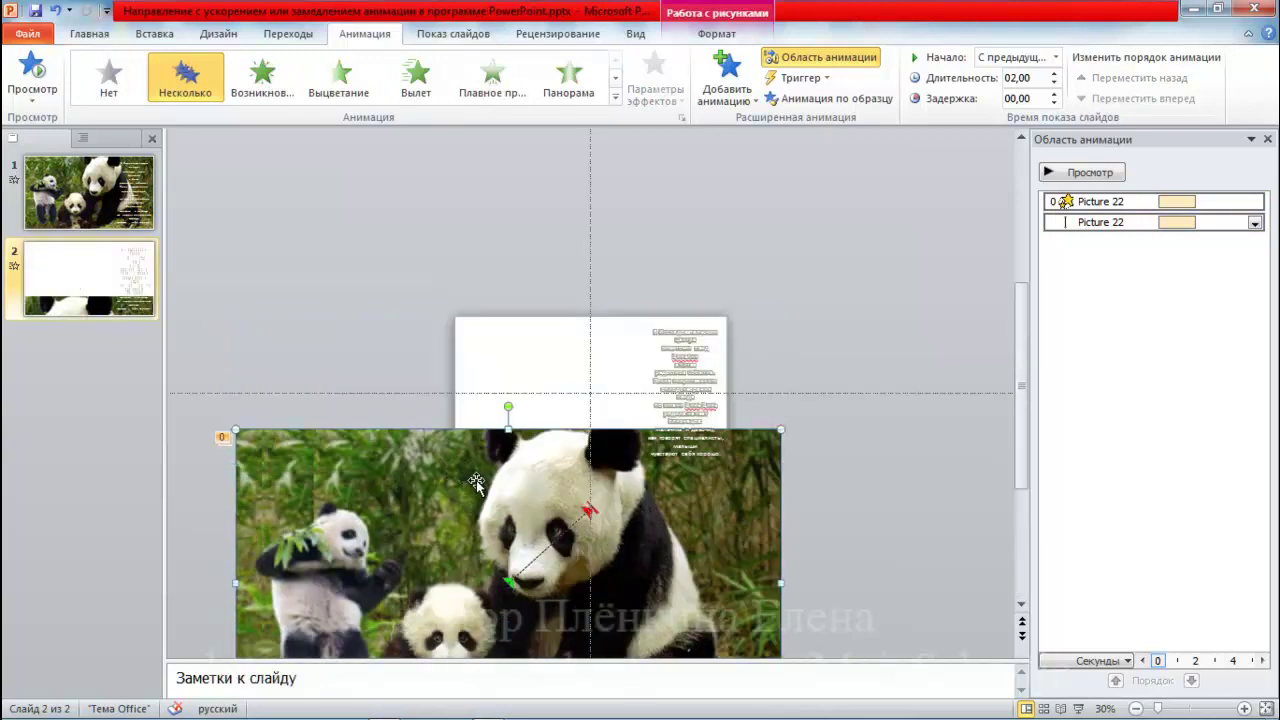
click(57, 11)
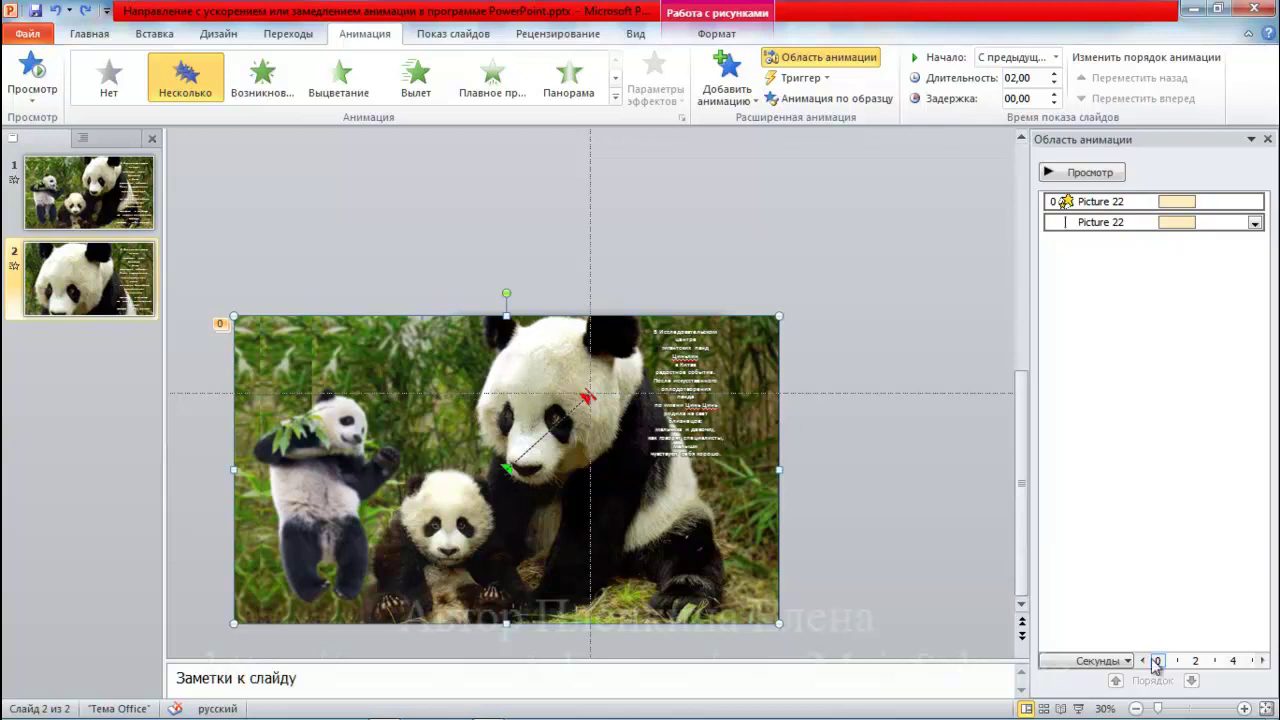
click(1079, 708)
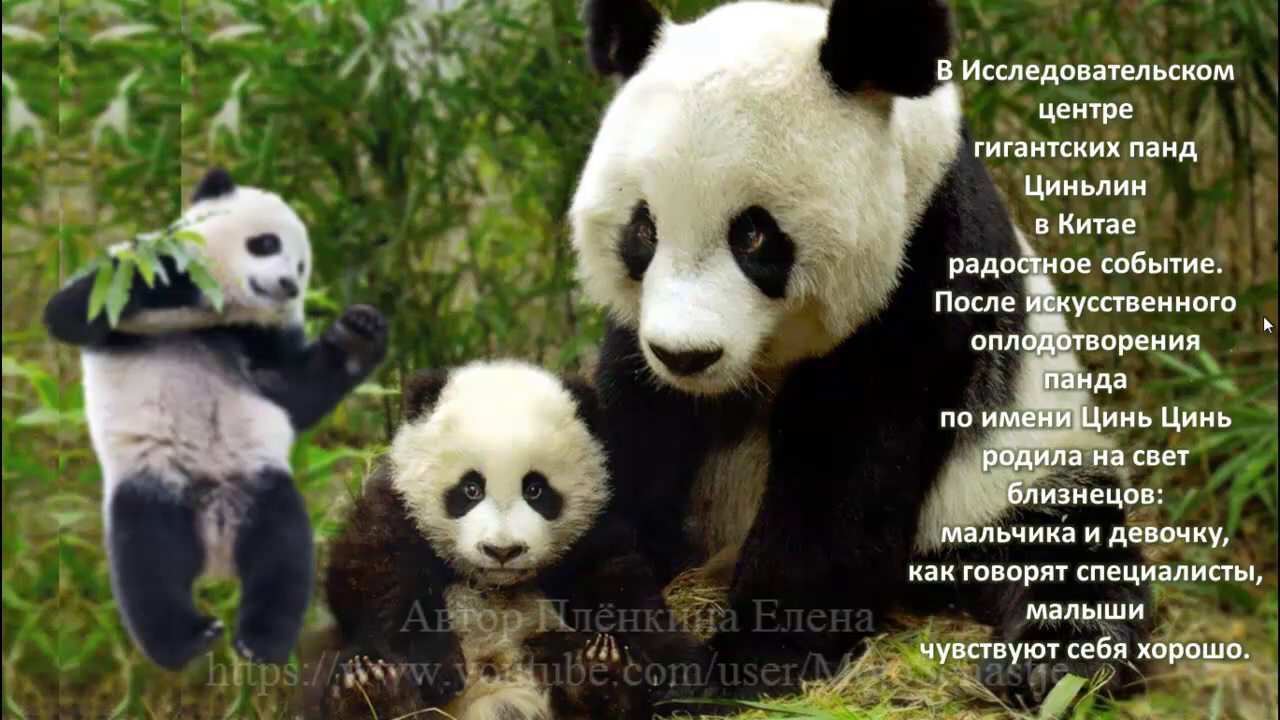
key(Escape)
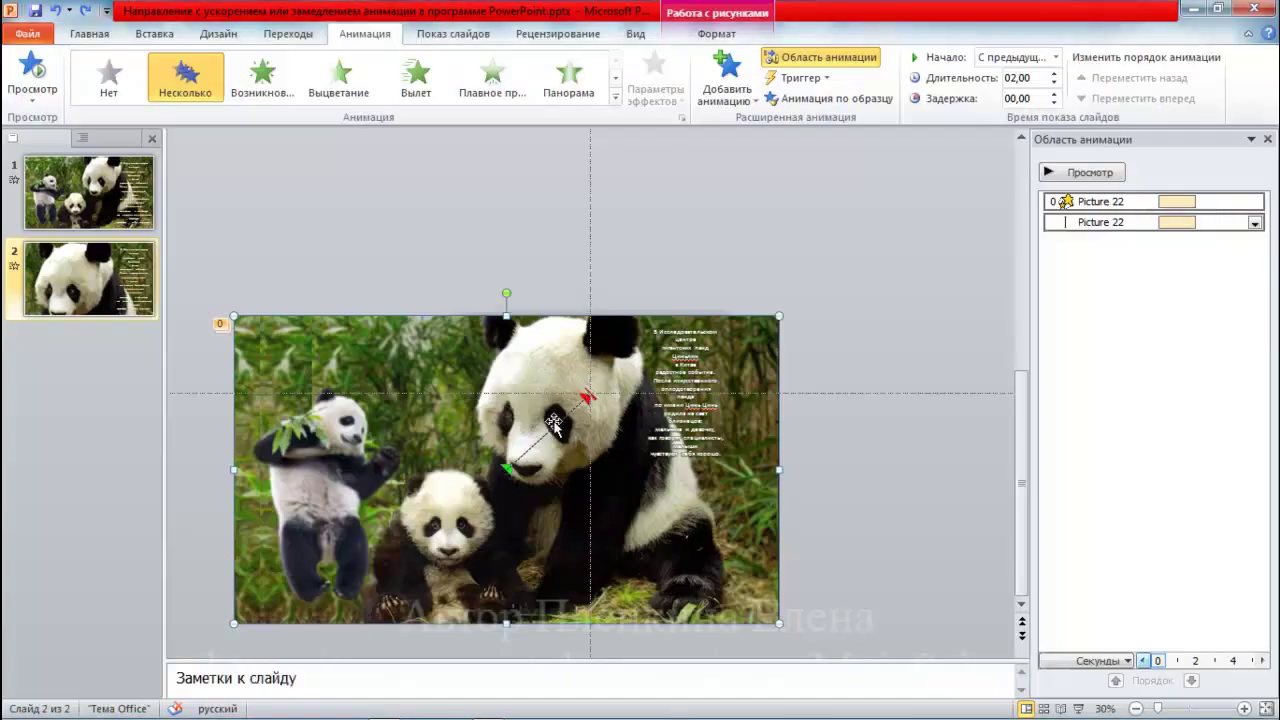
- Move the panda photo higher and further right on slide 2
click(1130, 222)
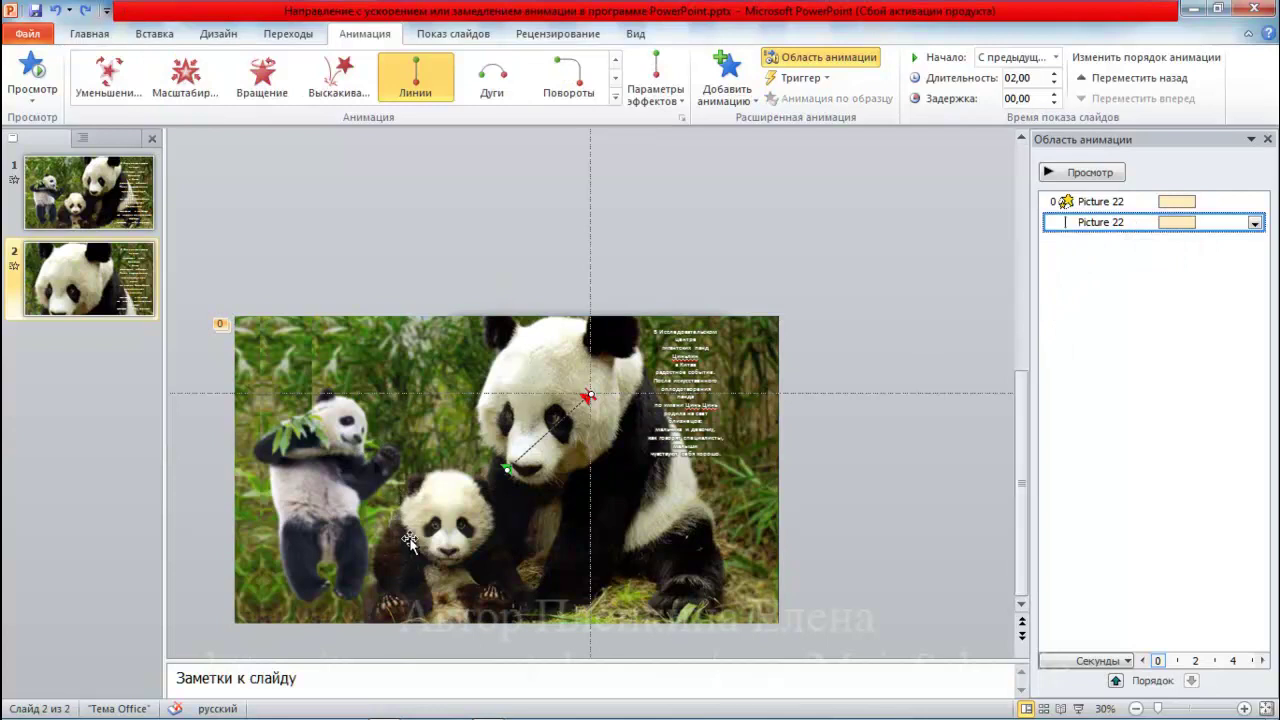
drag(438, 543, 542, 428)
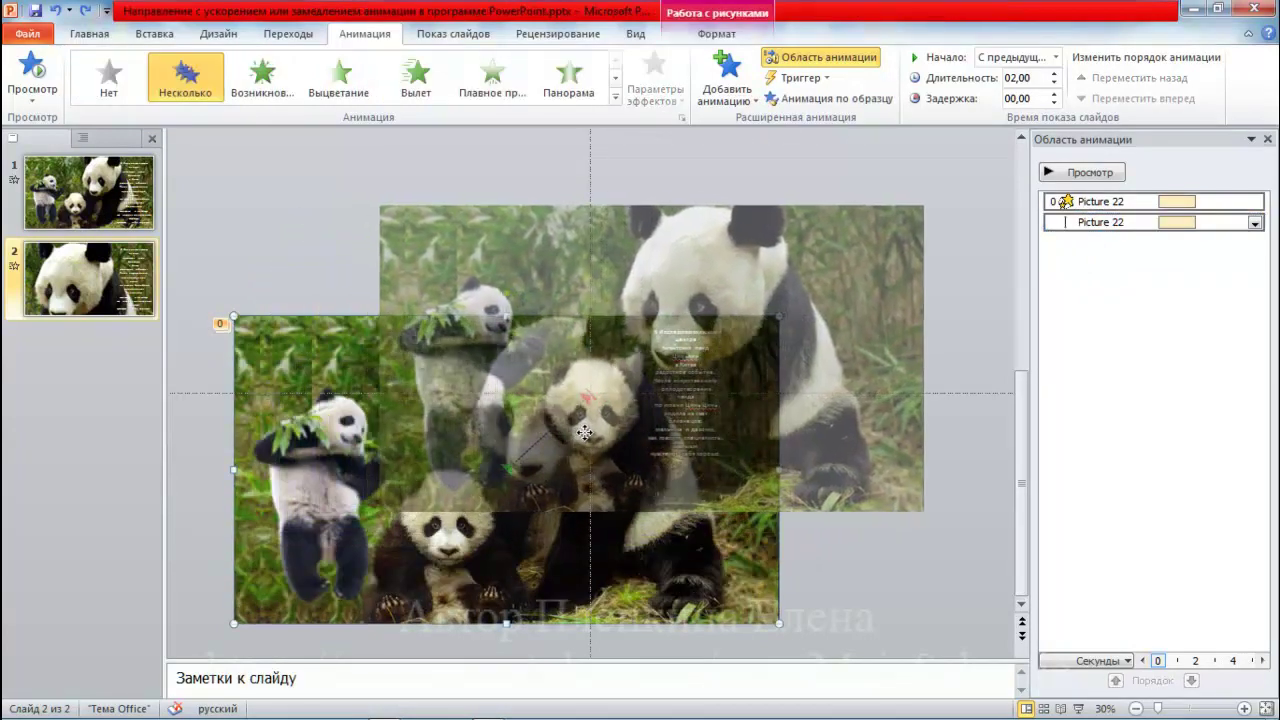
drag(542, 428, 588, 431)
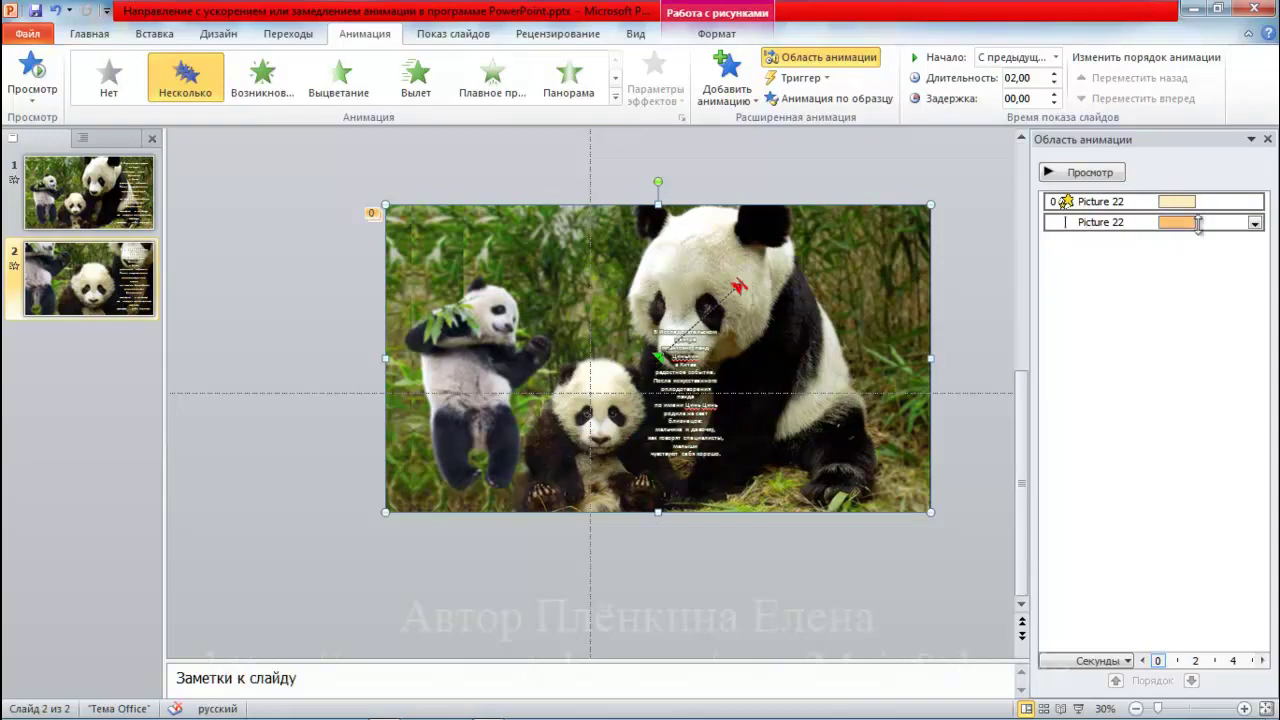
- Drag the motion path's end point down-left onto the baby panda's face and preview it
click(1231, 221)
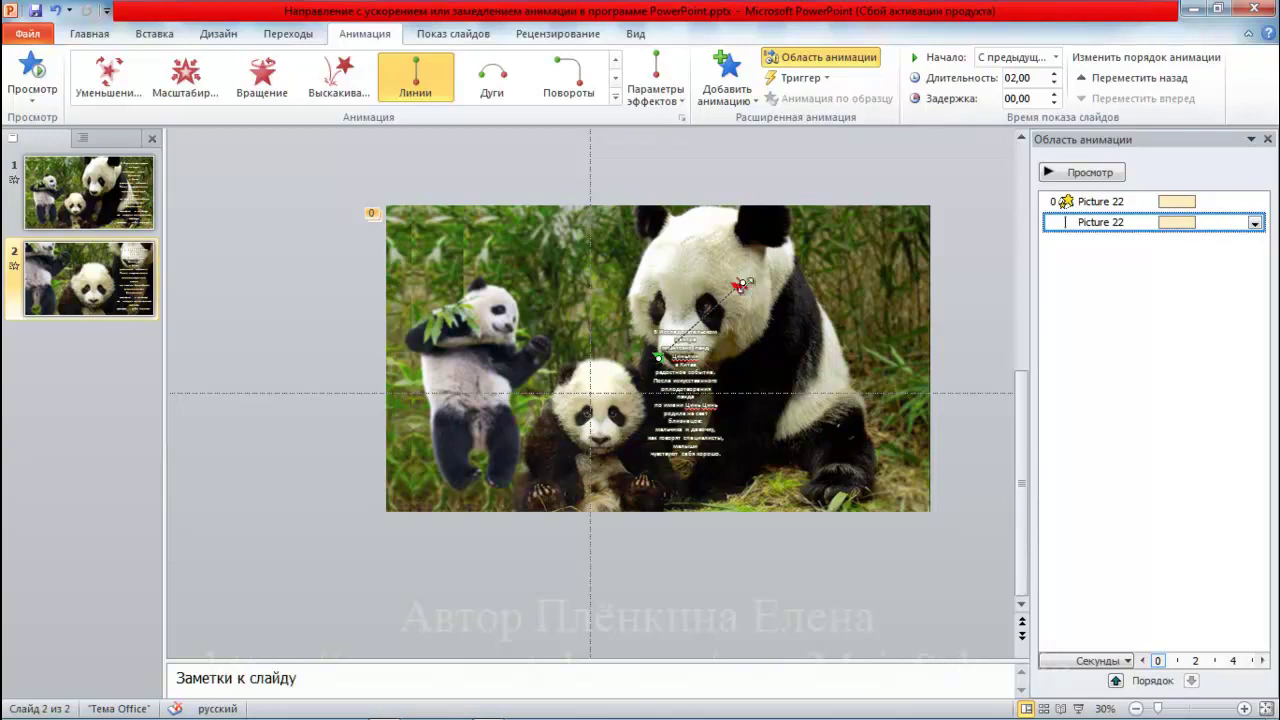
click(740, 283)
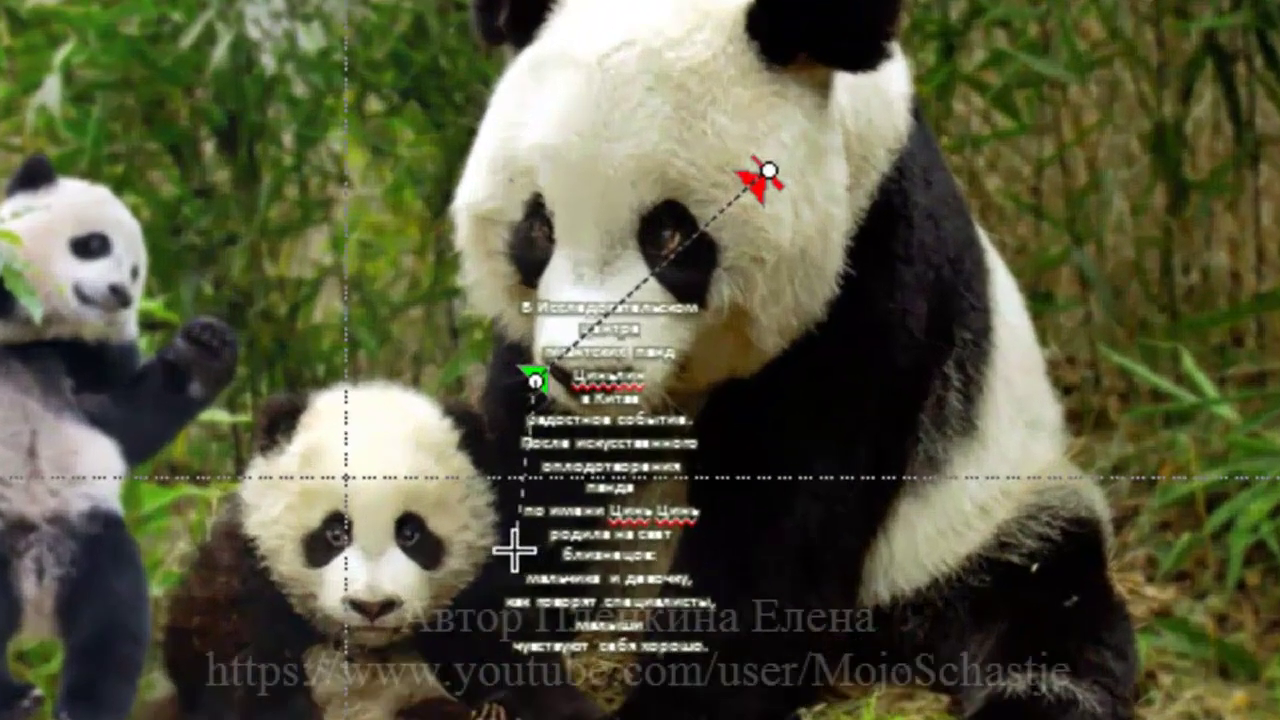
drag(658, 356, 617, 405)
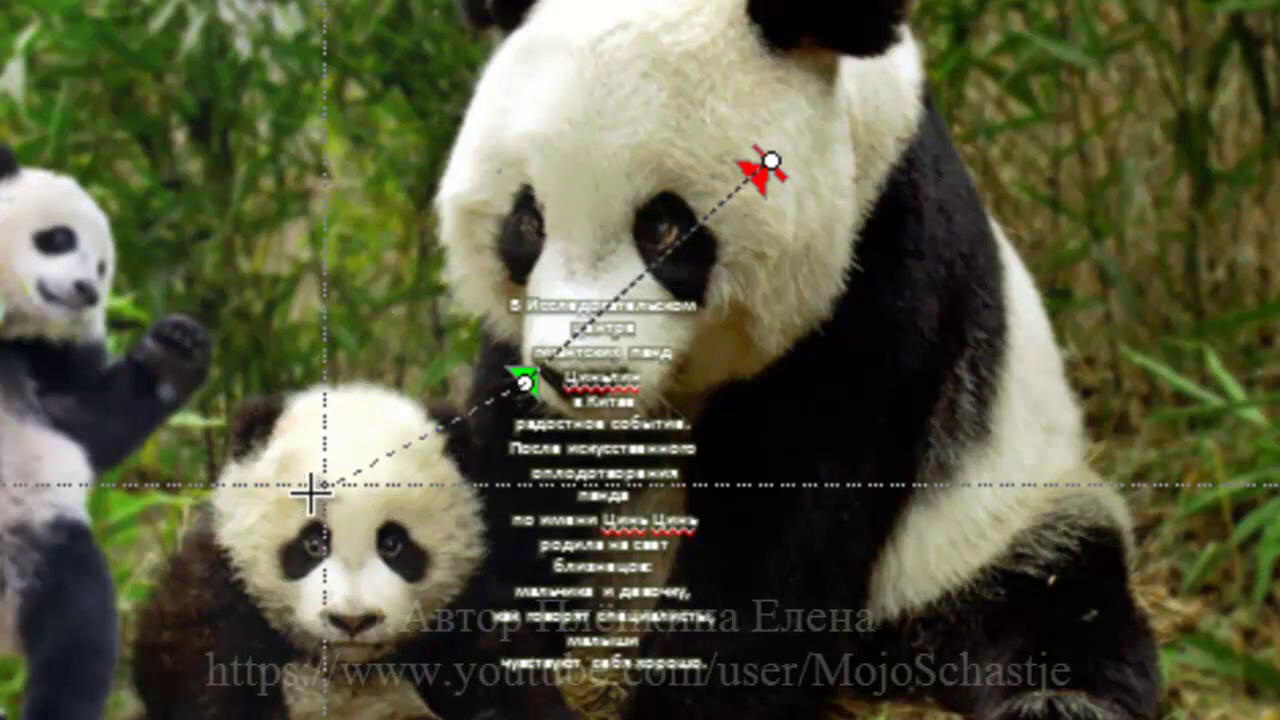
drag(399, 526, 327, 487)
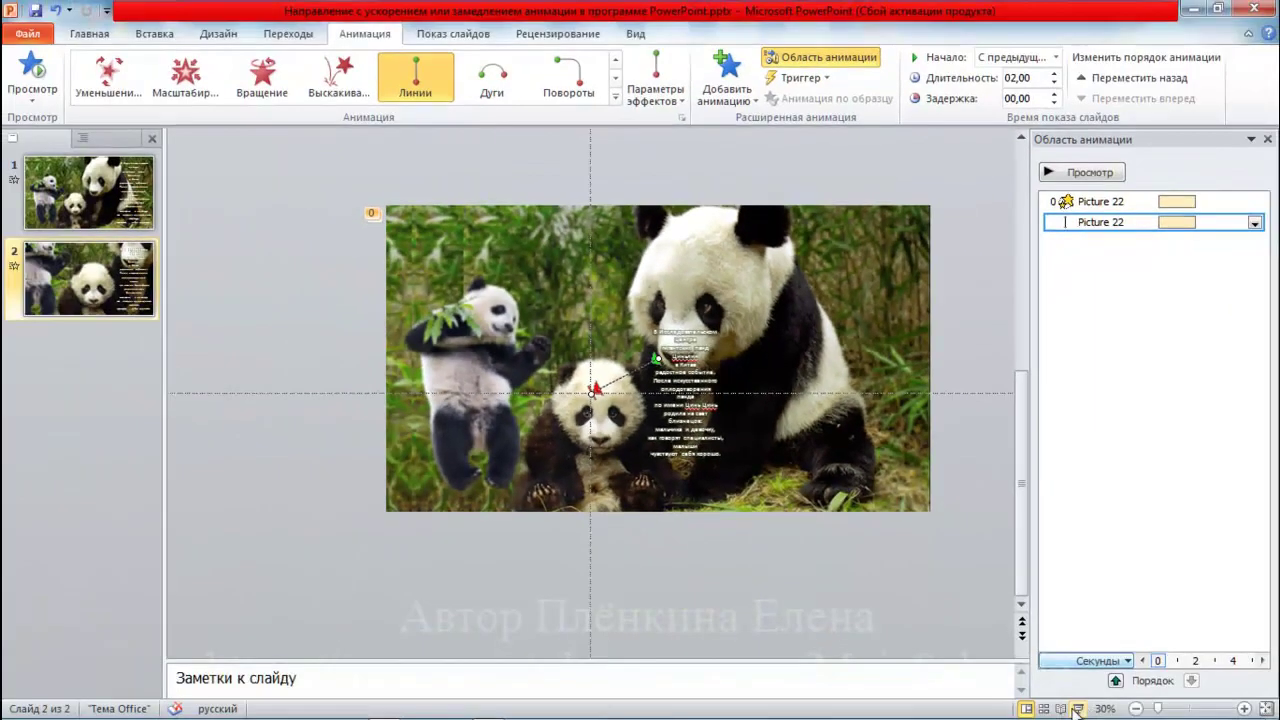
click(1076, 708)
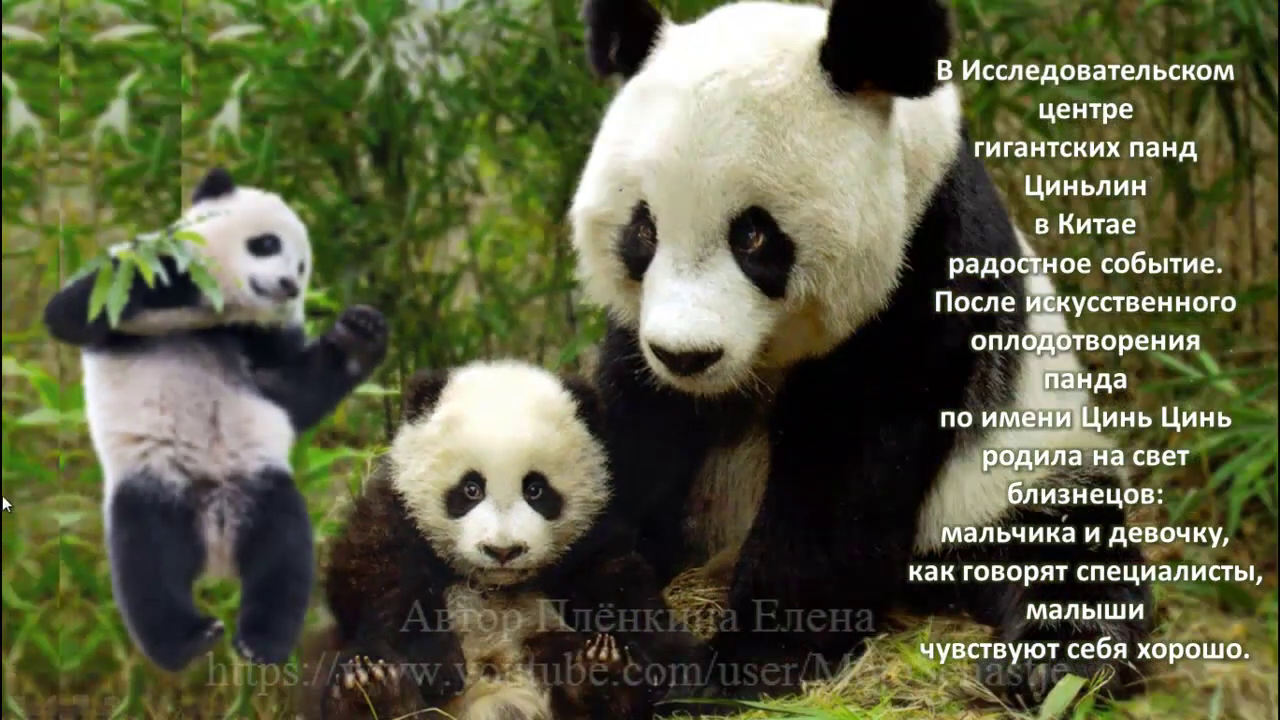
key(Escape)
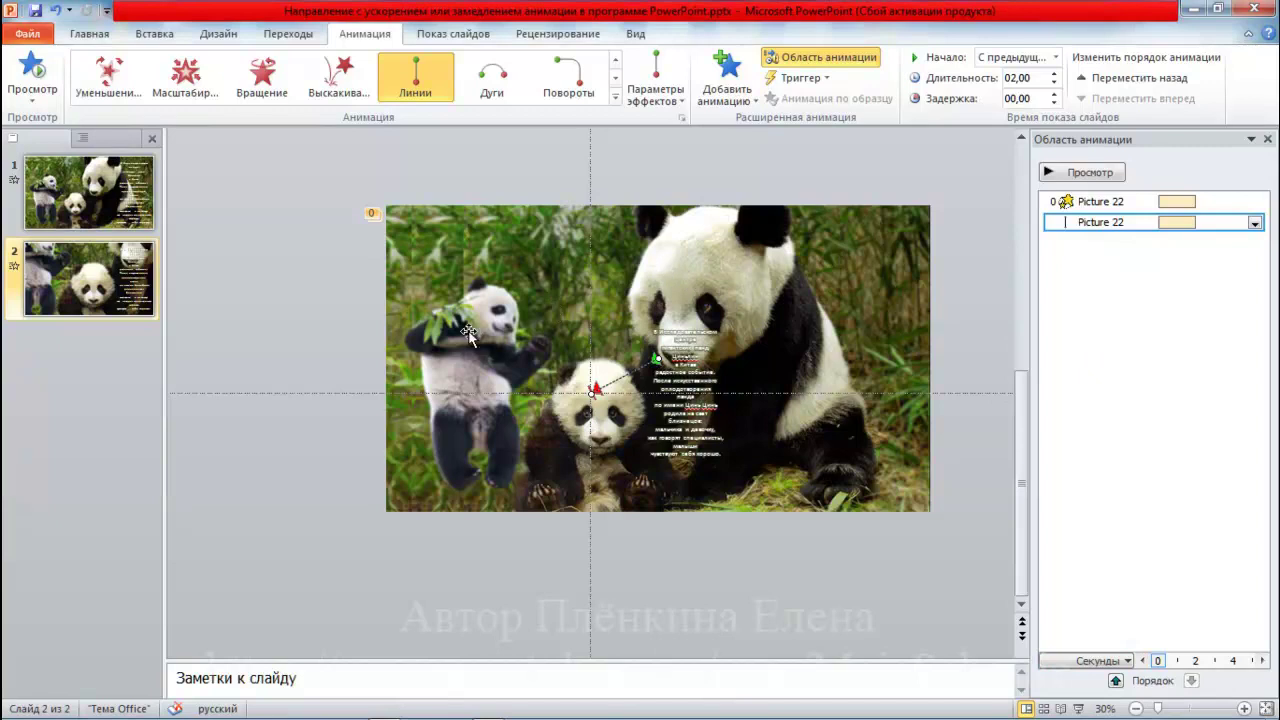
- Reposition the photo and redirect its motion path leftward to end near the cub's raised paw
click(468, 333)
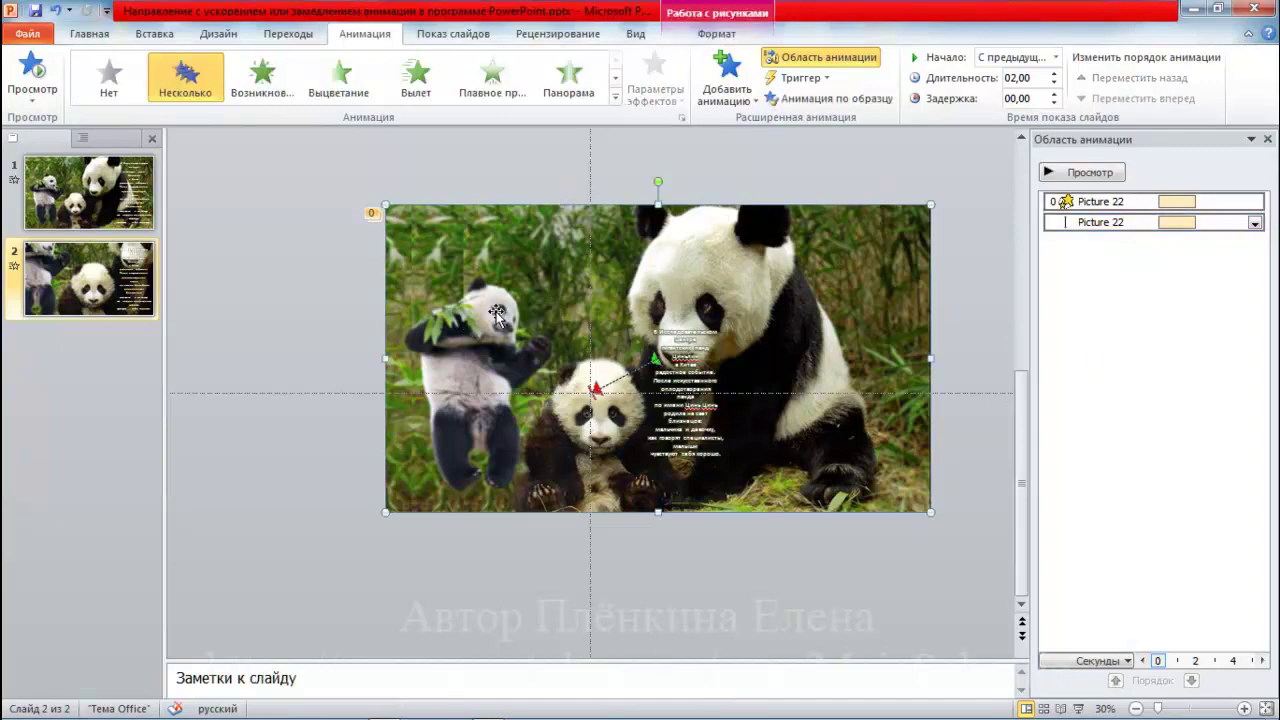
mouse_move(498, 325)
mouse_down()
mouse_move(624, 302)
mouse_move(638, 316)
mouse_up()
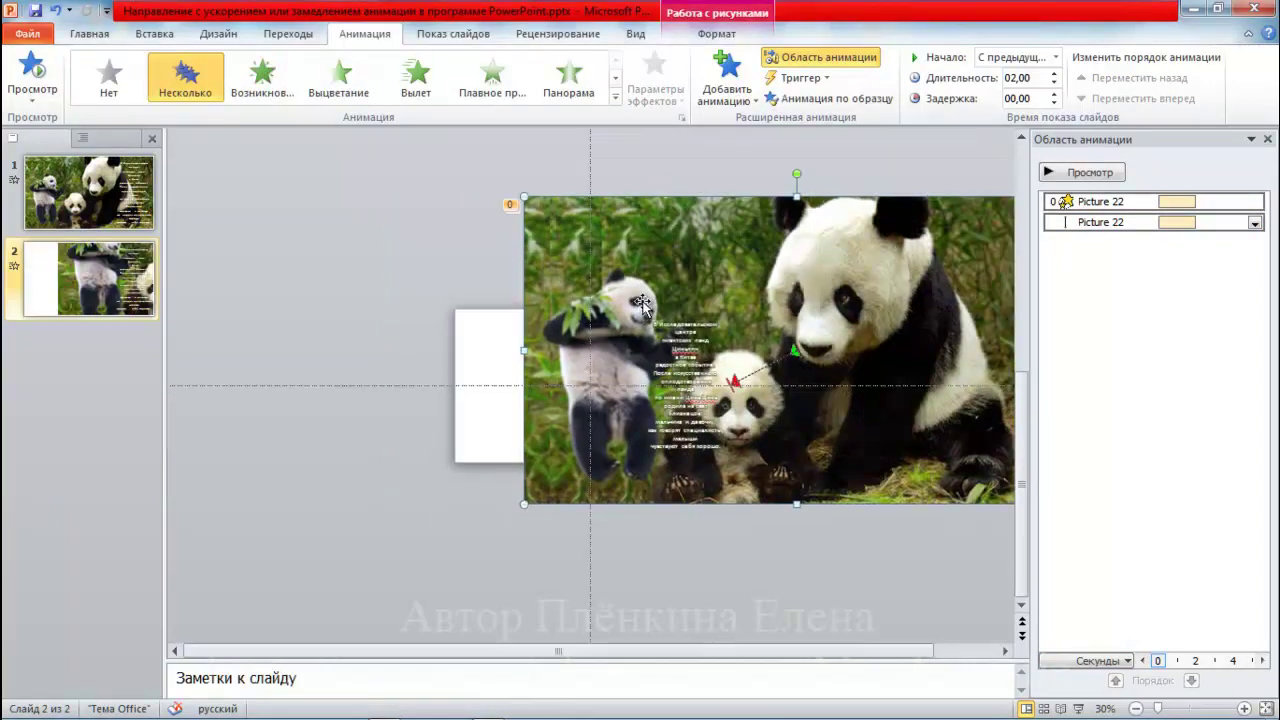
drag(684, 256, 614, 315)
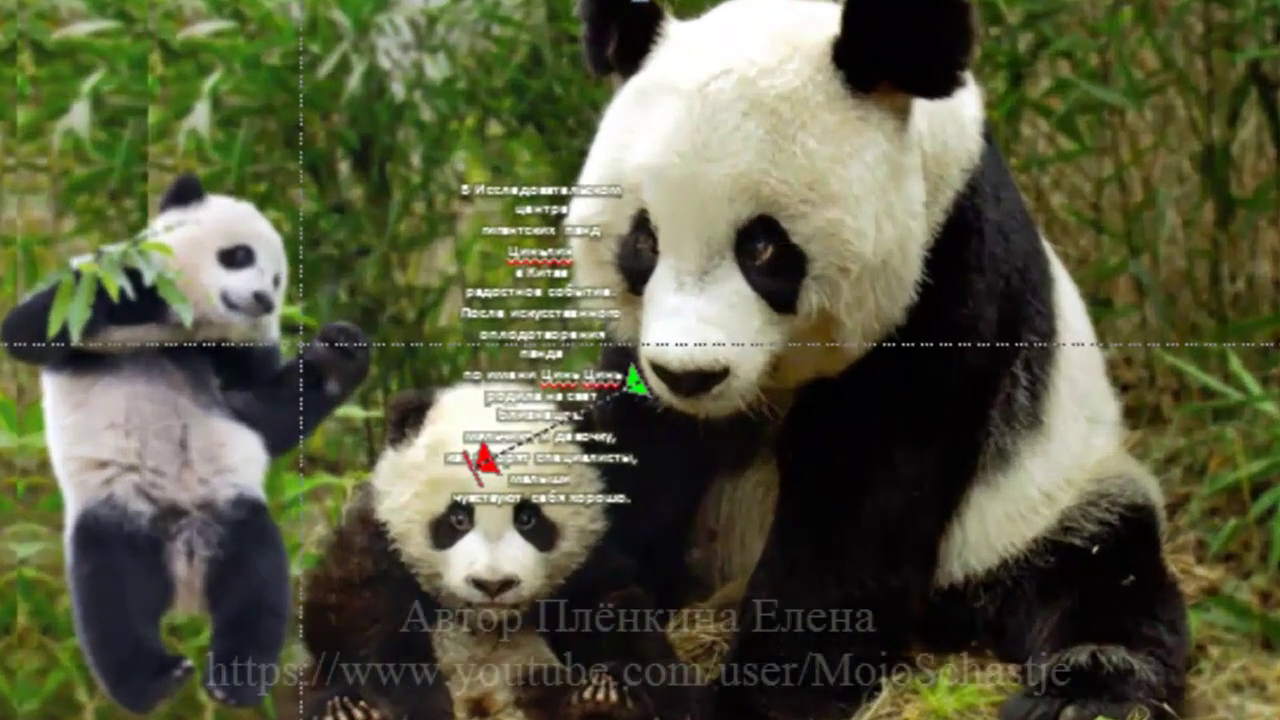
click(555, 425)
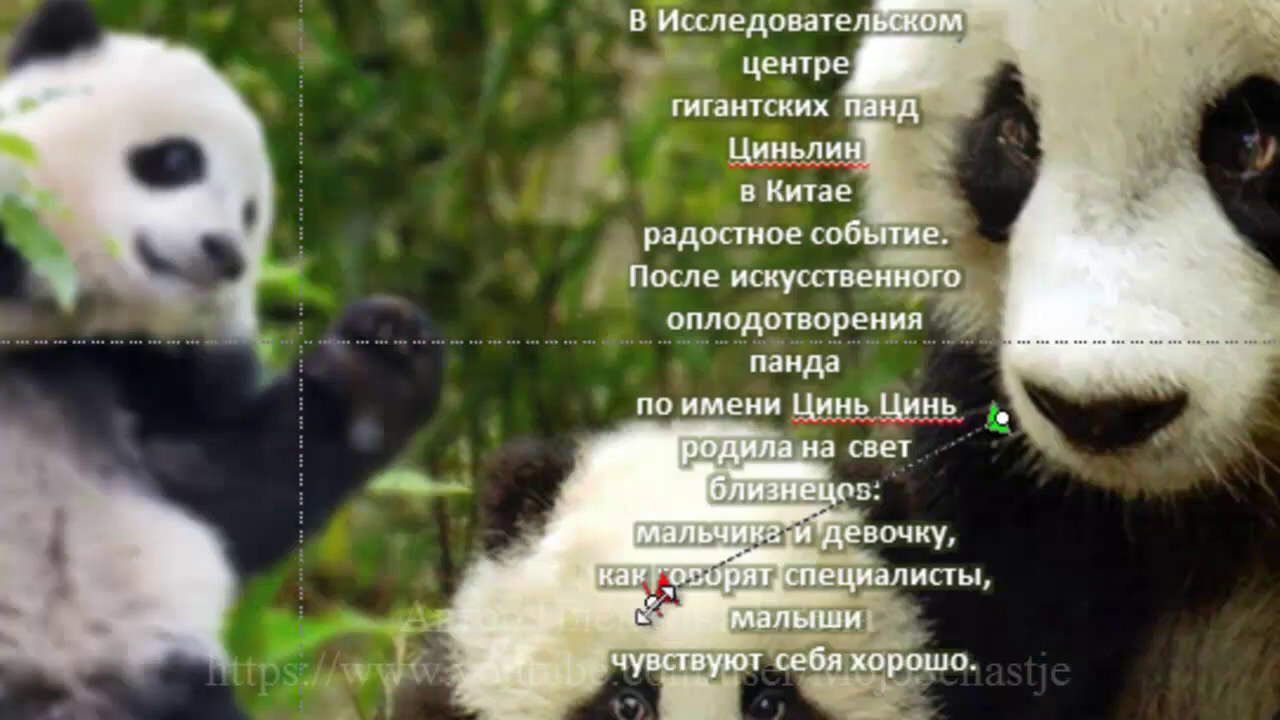
mouse_move(664, 605)
mouse_down()
mouse_move(620, 598)
mouse_move(302, 342)
mouse_up()
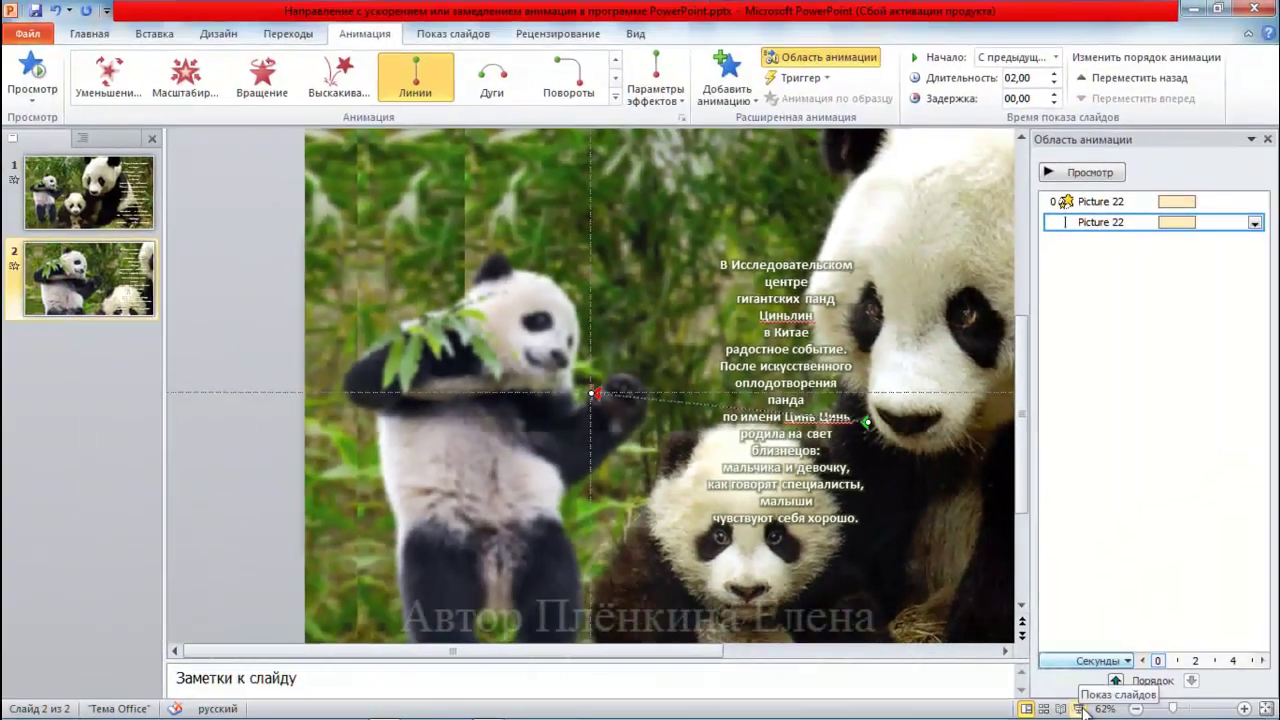
- Preview slide 2's animation, then confirm 0-second smooth start and end on the 'Вниз' motion path
click(1078, 708)
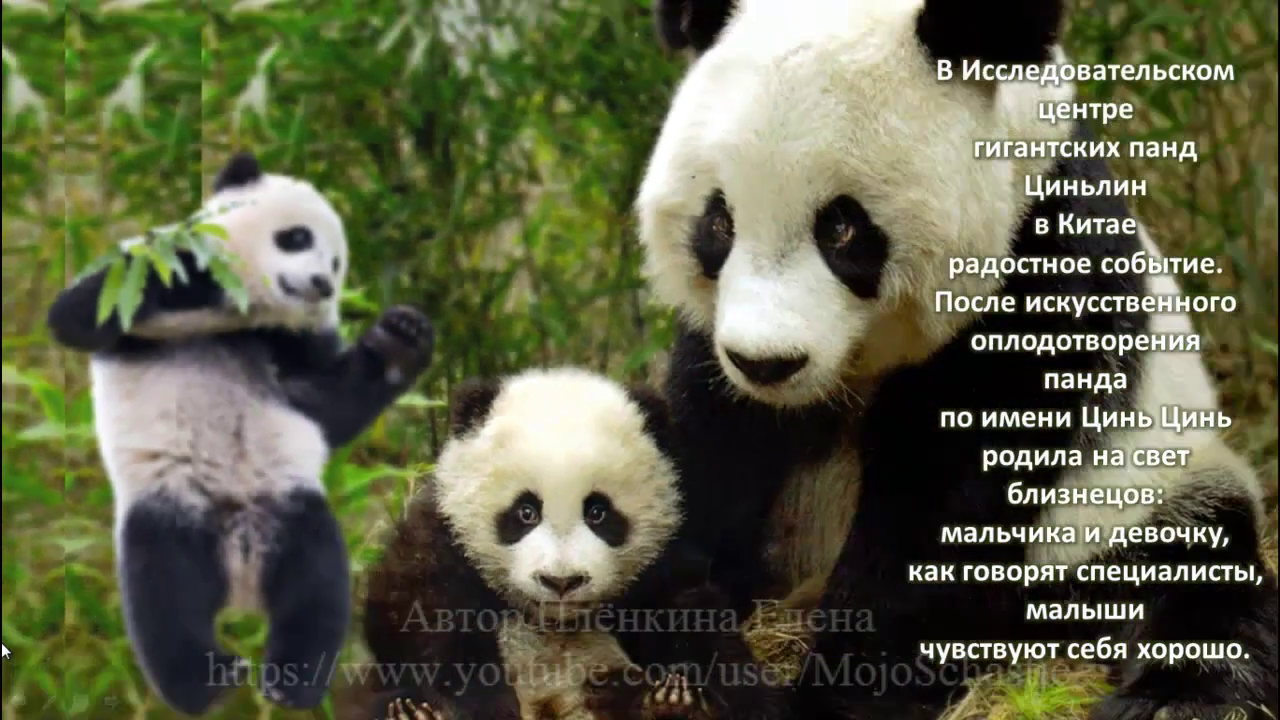
key(Escape)
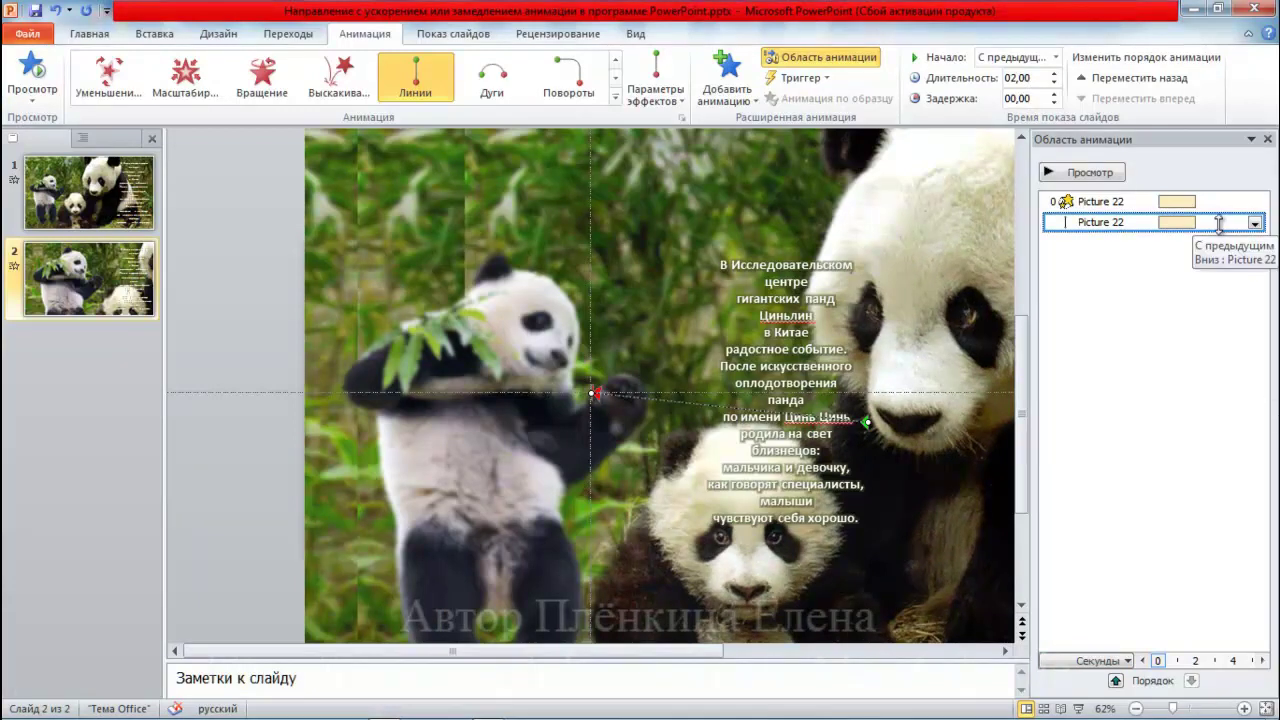
click(1254, 222)
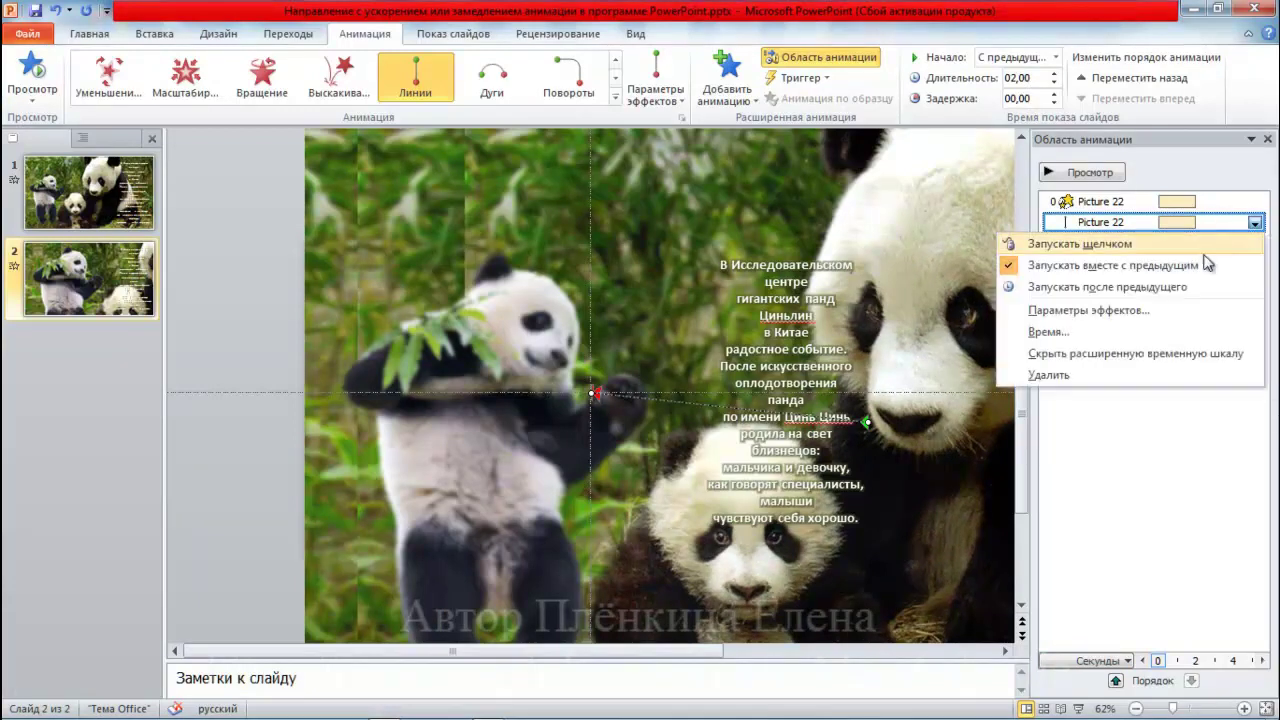
click(1118, 312)
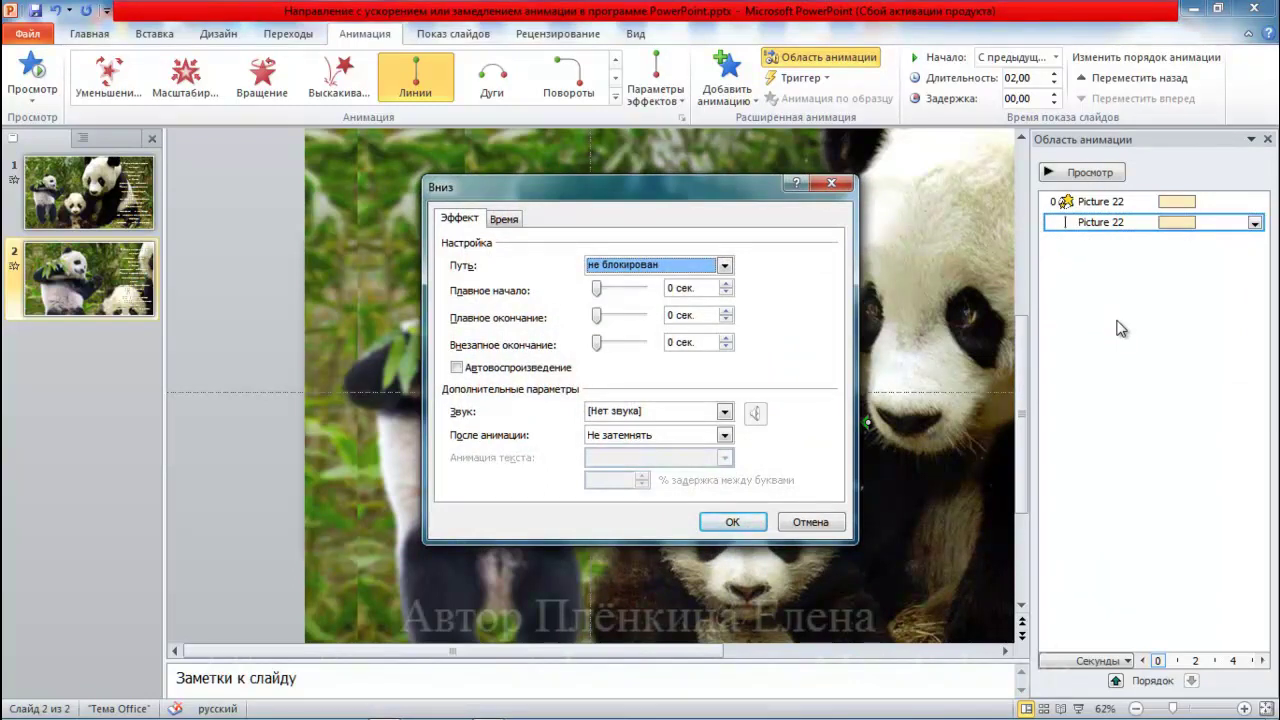
click(733, 522)
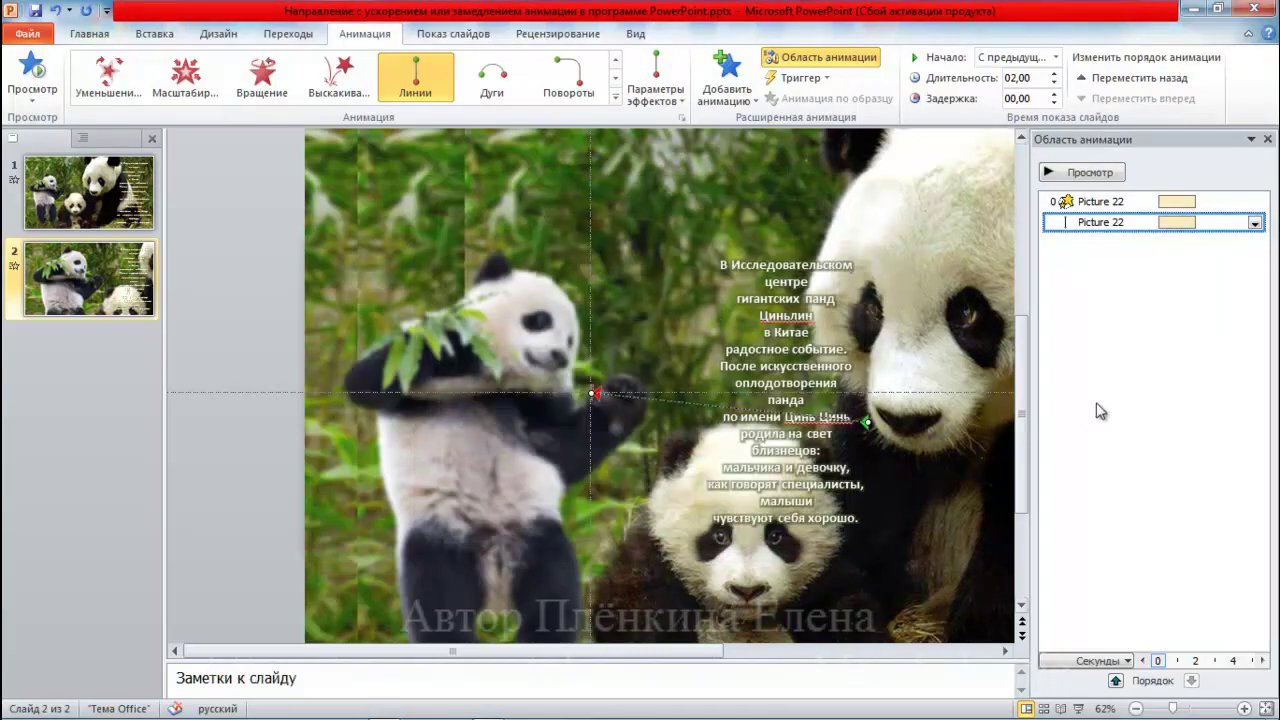